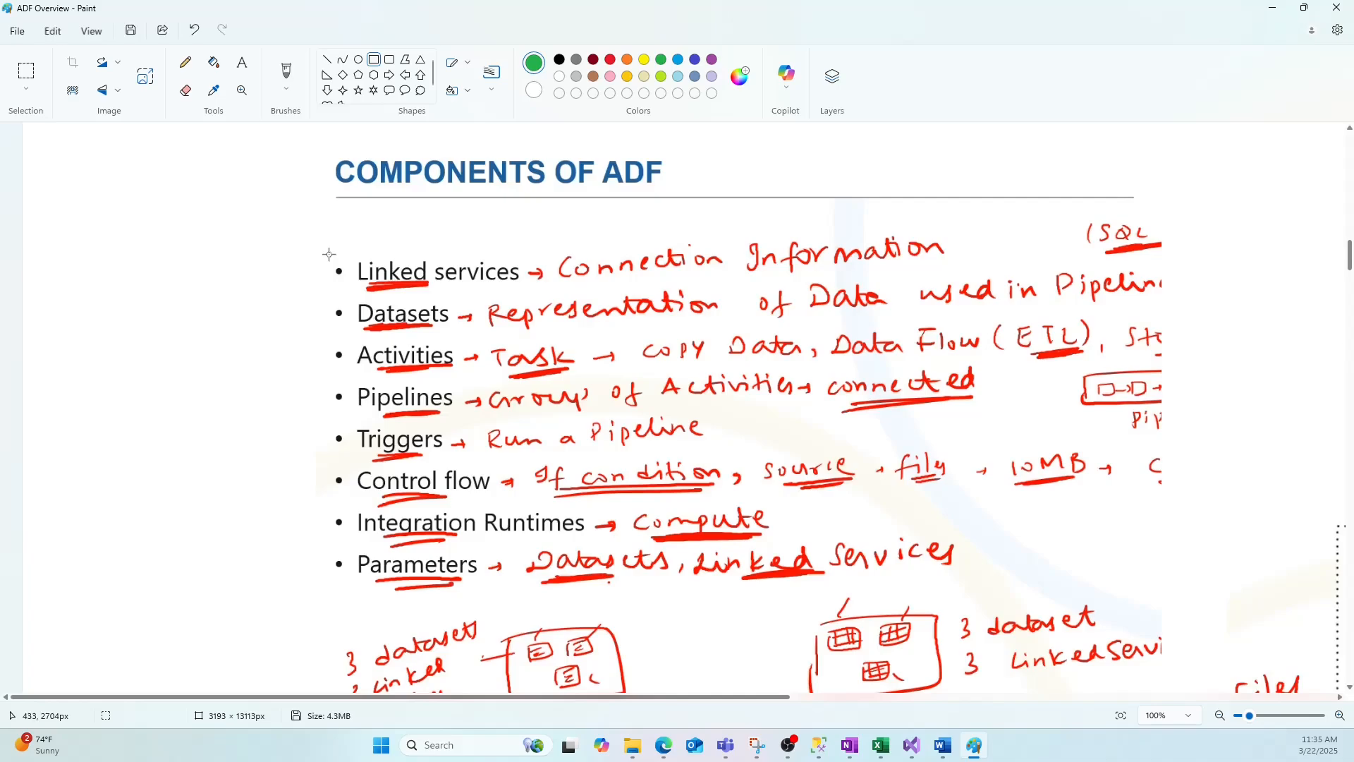
Draw green rectangles around the whole components list and the Linked services and Datasets labels.
drag(317, 230, 1164, 615)
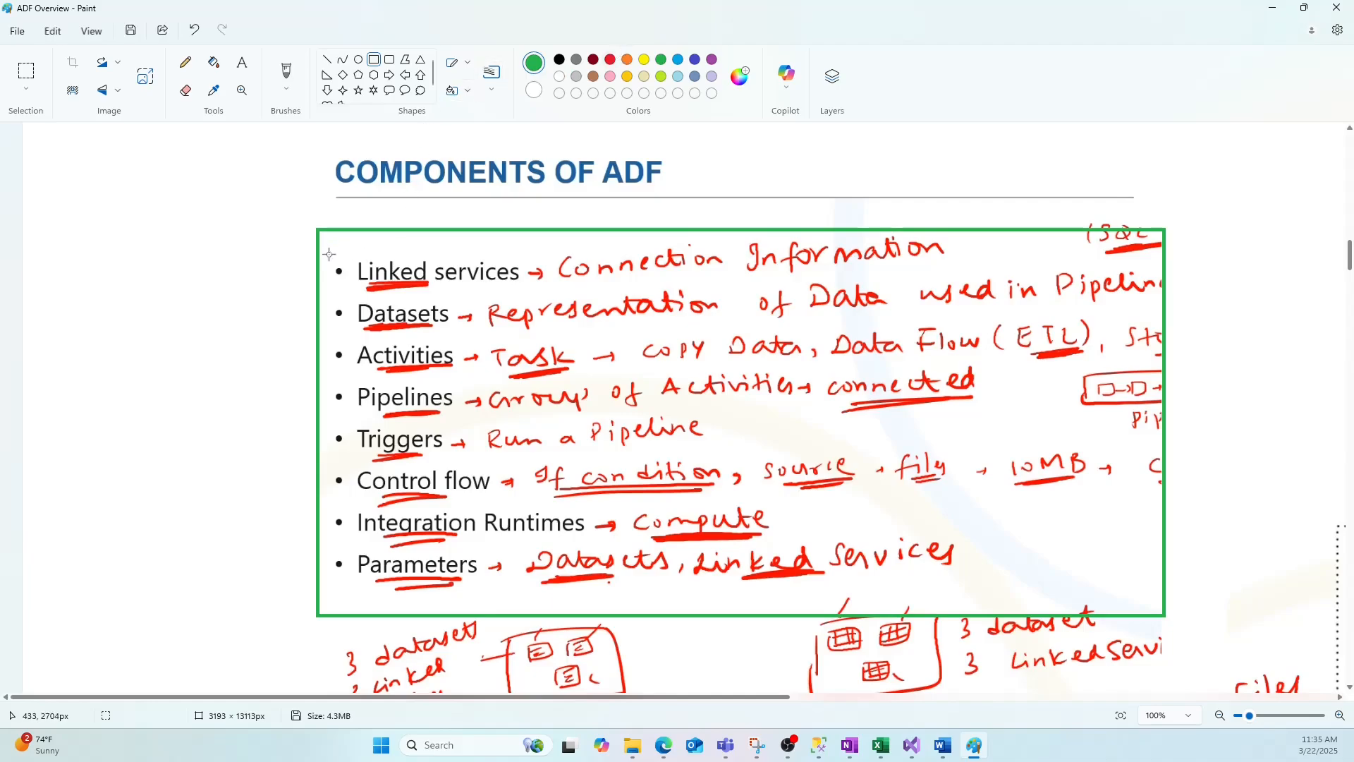
drag(329, 254, 524, 291)
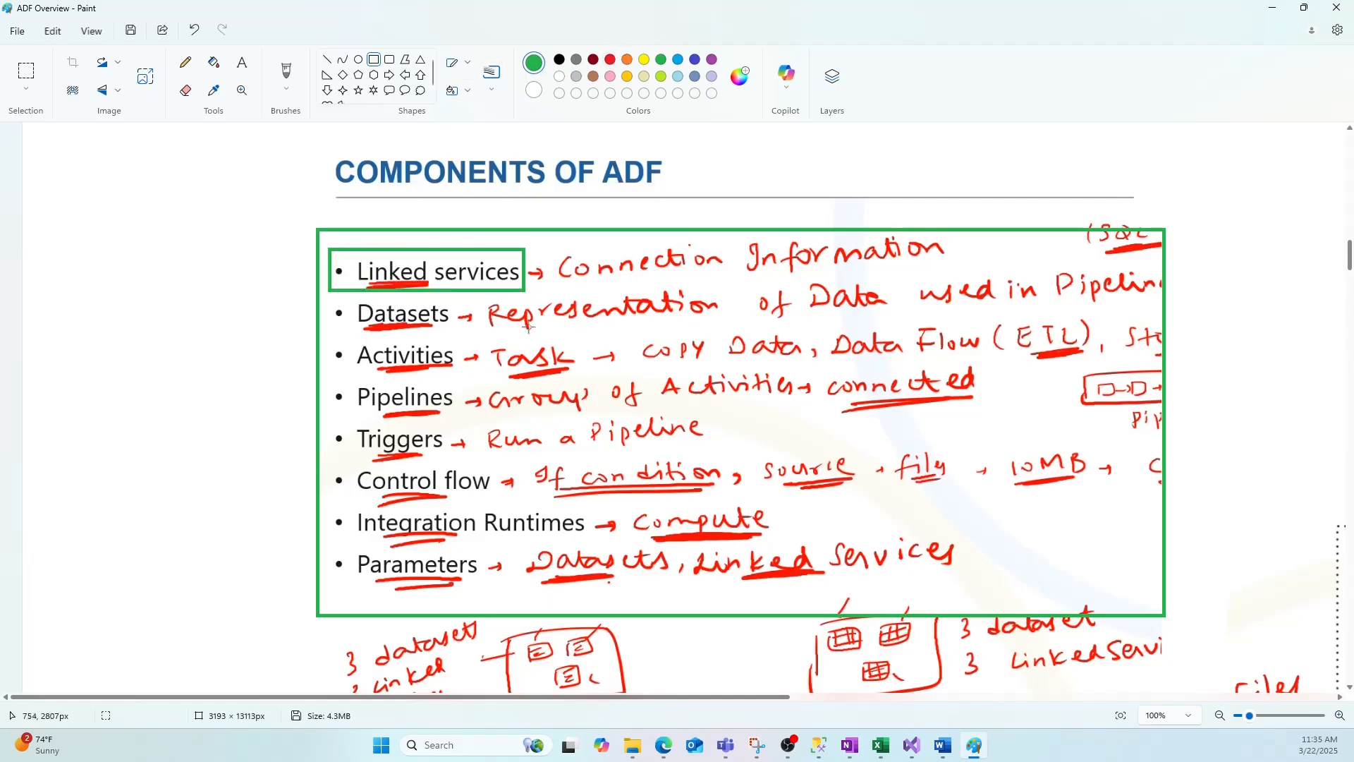
drag(325, 291, 481, 333)
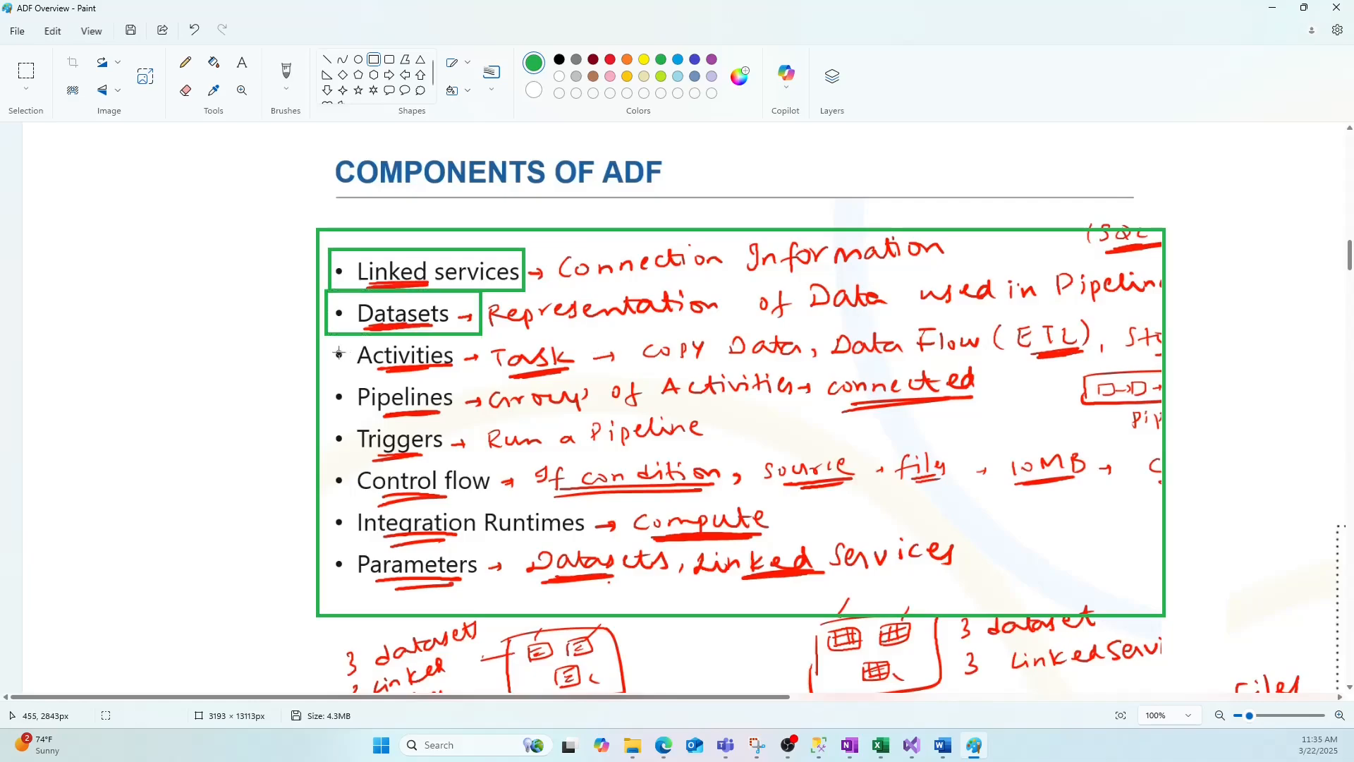
Box the Activities, Pipelines, Triggers, Control flow, Integration Runtimes and Parameters labels with green rectangles.
drag(327, 333, 470, 373)
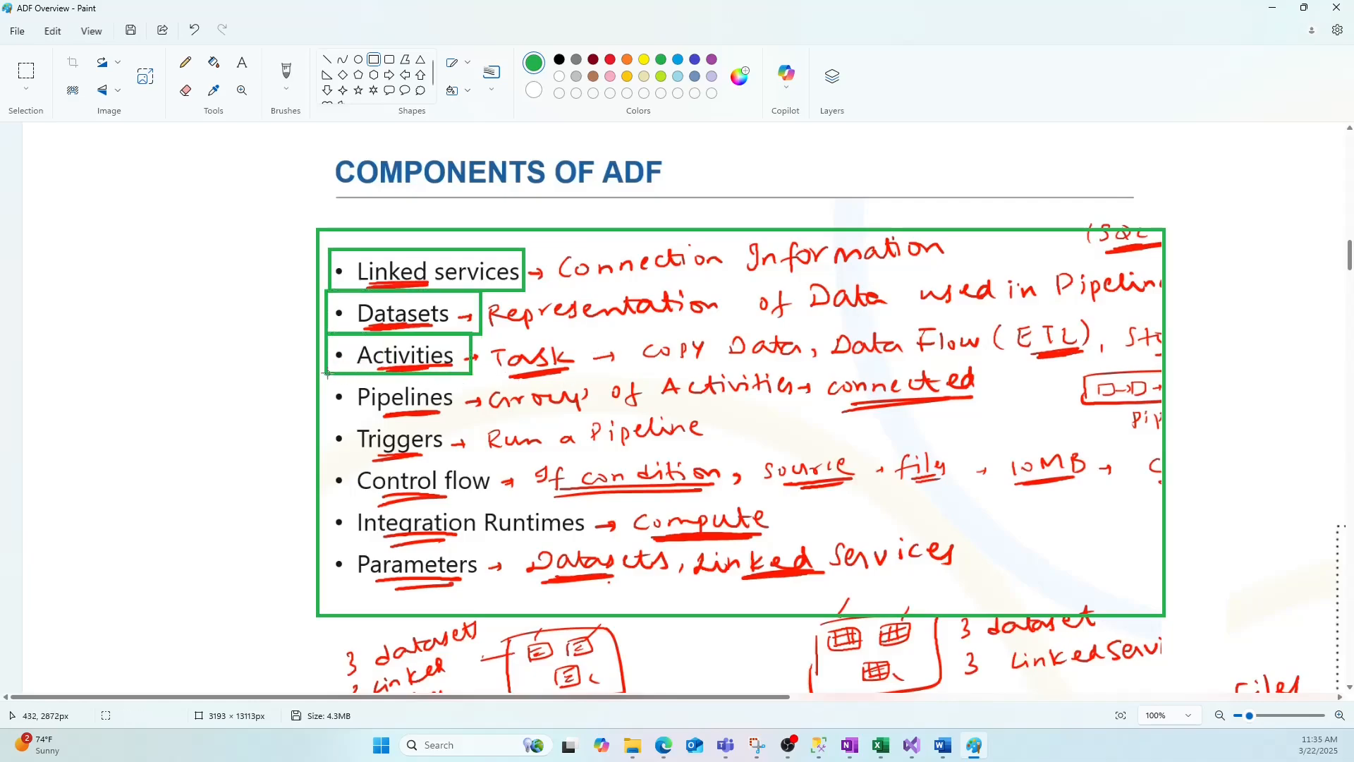
drag(326, 374, 472, 415)
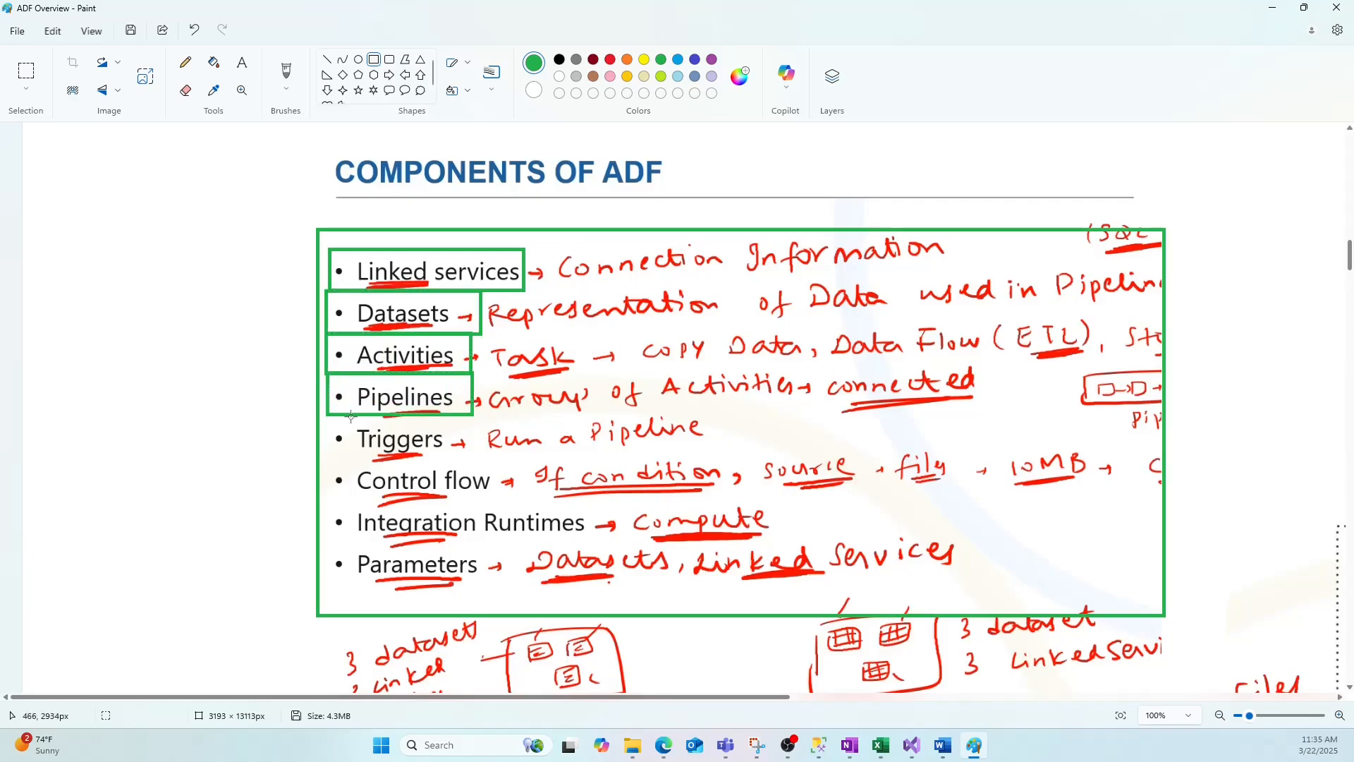
drag(326, 416, 472, 460)
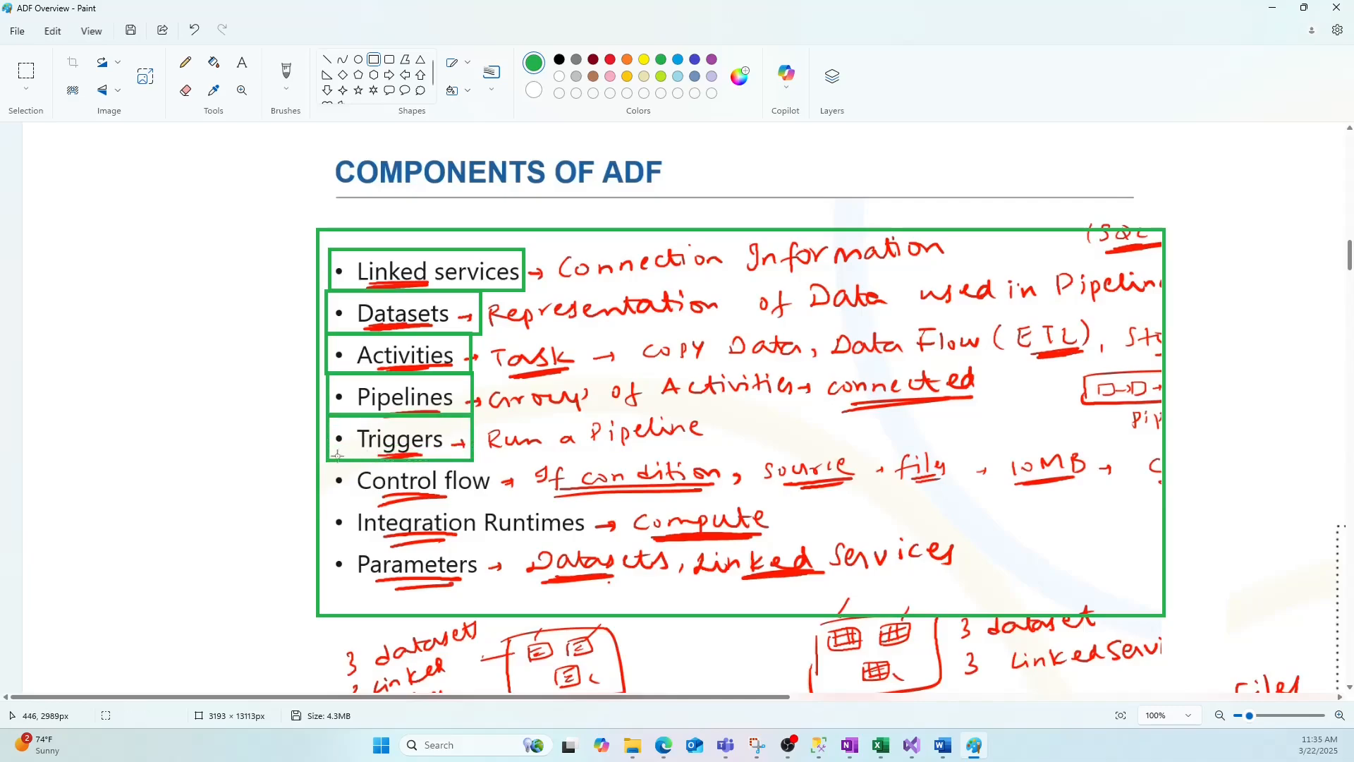
mouse_move(328, 460)
mouse_down()
mouse_move(389, 489)
mouse_move(513, 502)
mouse_up()
drag(328, 503, 591, 541)
drag(326, 543, 543, 594)
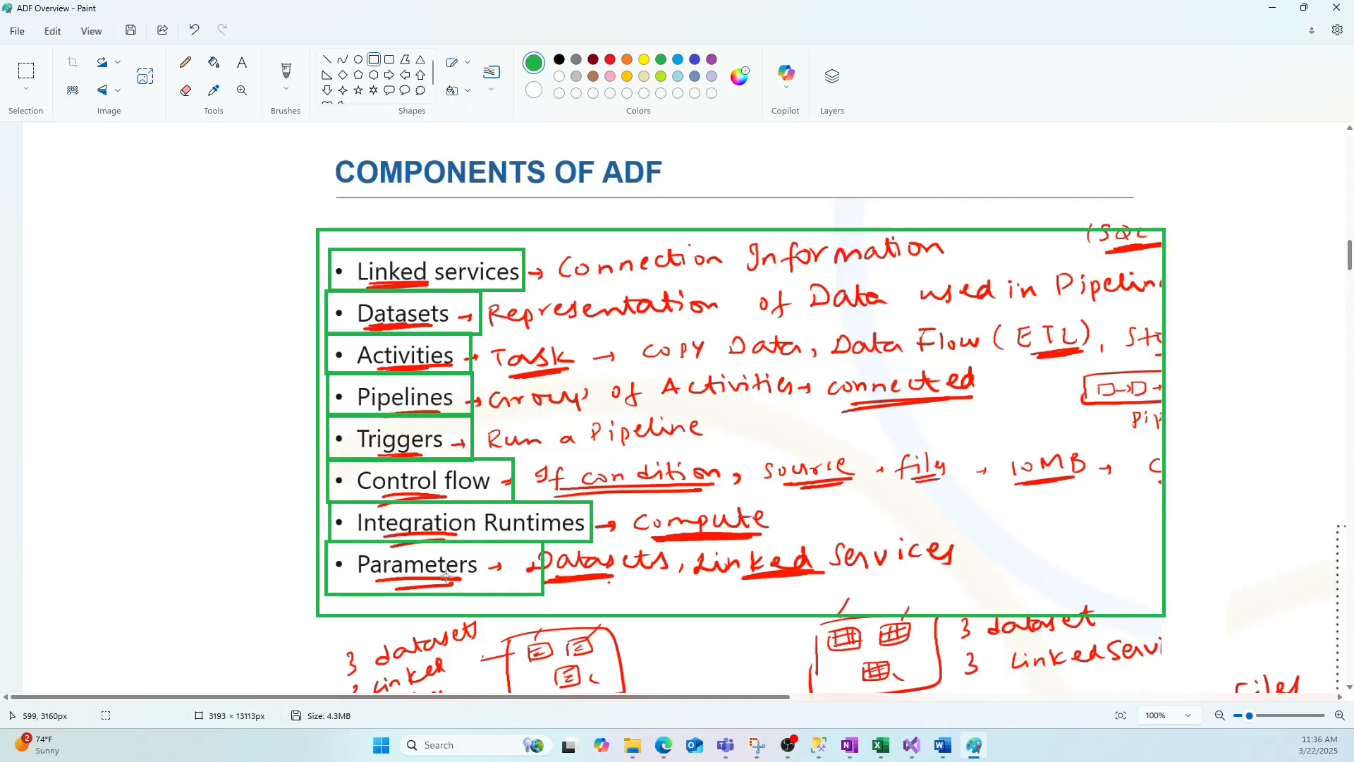
Draw a green rectangle around the Source Blob storage panel of the pipeline diagram.
drag(636, 696, 1177, 701)
scroll(1084, 546, down, 4)
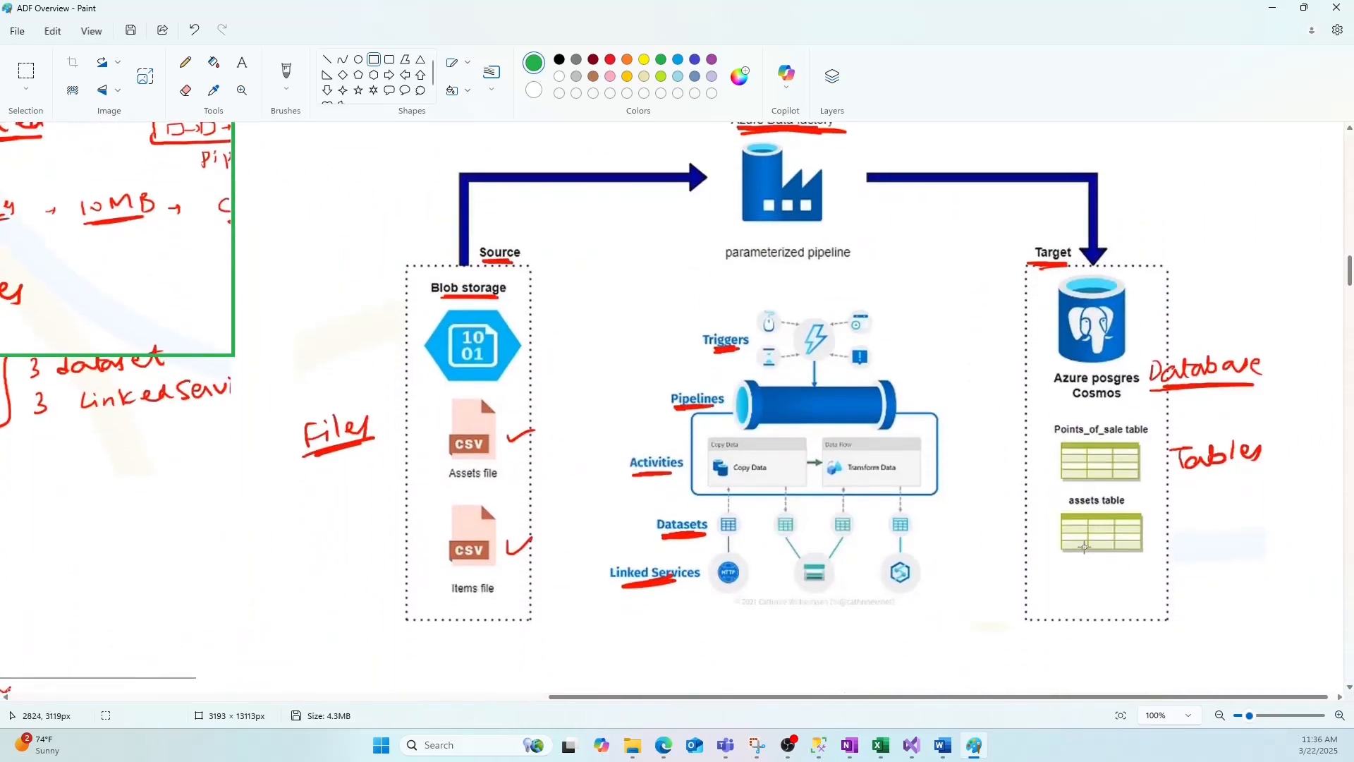
scroll(1298, 316, up, 1)
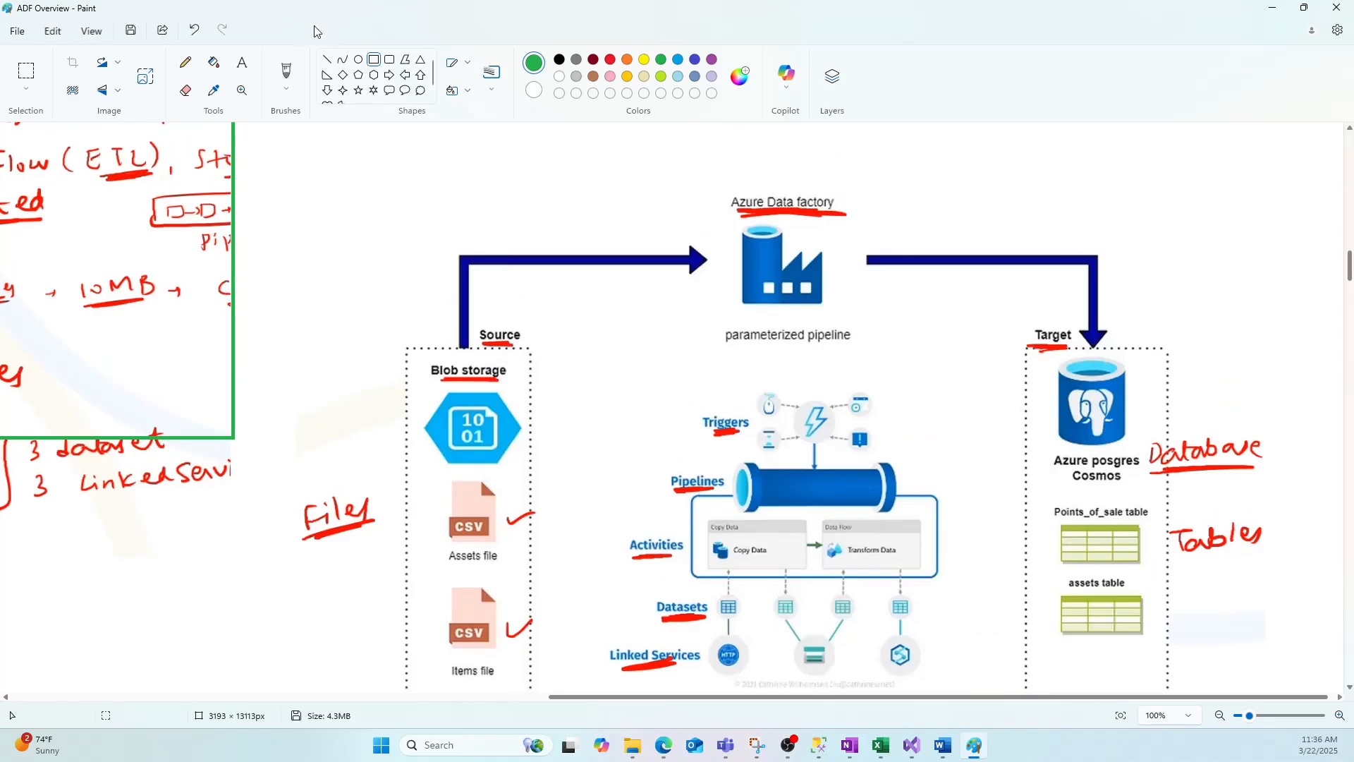
click(374, 59)
drag(405, 342, 532, 692)
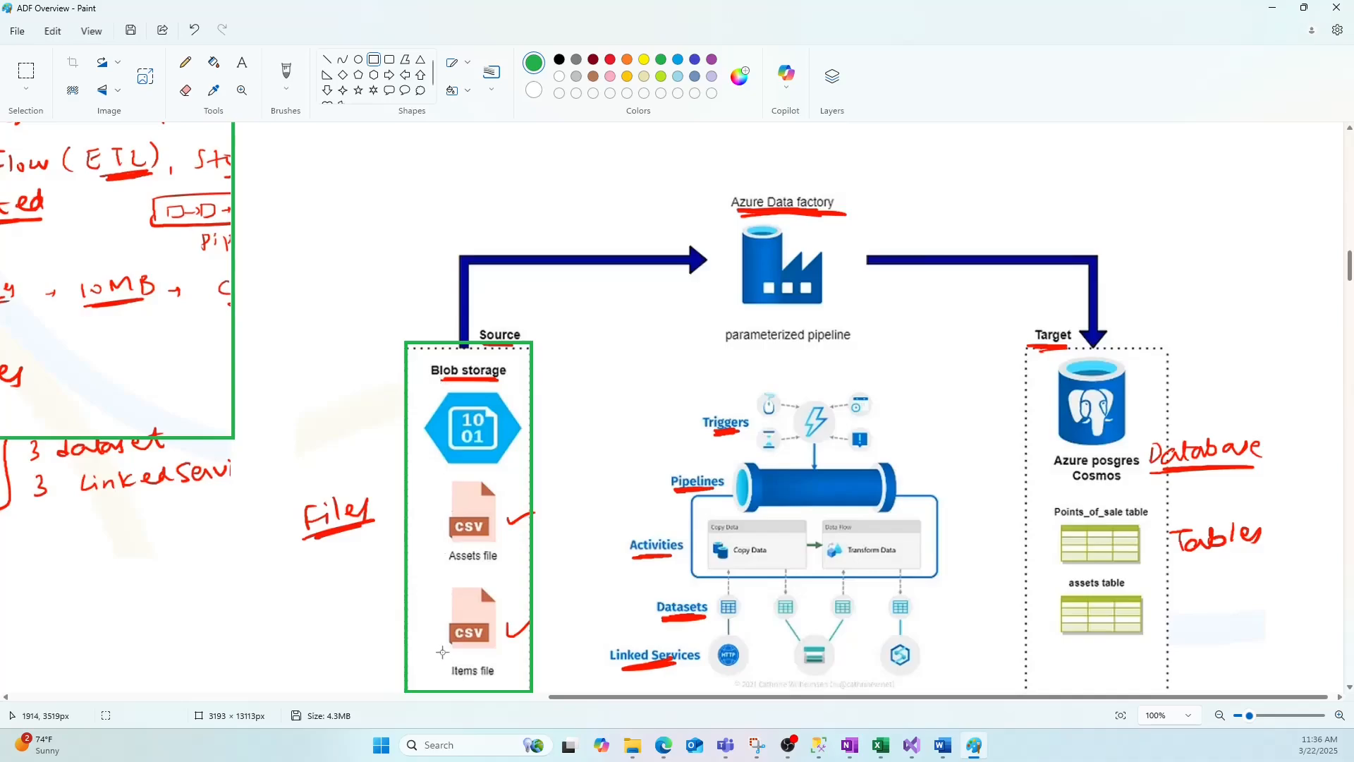
Draw a green rectangle around the Target Azure posgres Cosmos panel of the diagram.
click(1226, 398)
drag(1030, 344, 1170, 692)
click(1266, 502)
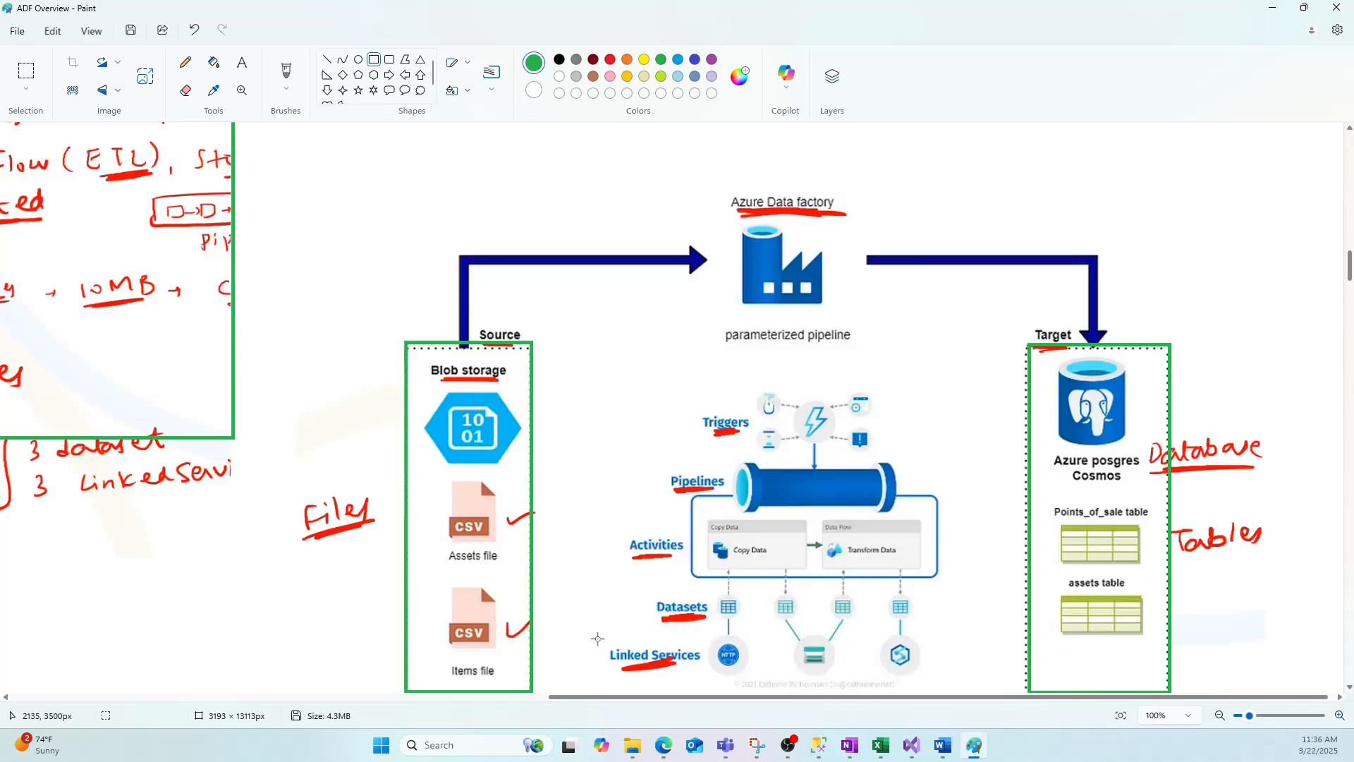
Draw green rectangles around the Linked Services and Datasets rows of the diagram.
drag(596, 638, 949, 677)
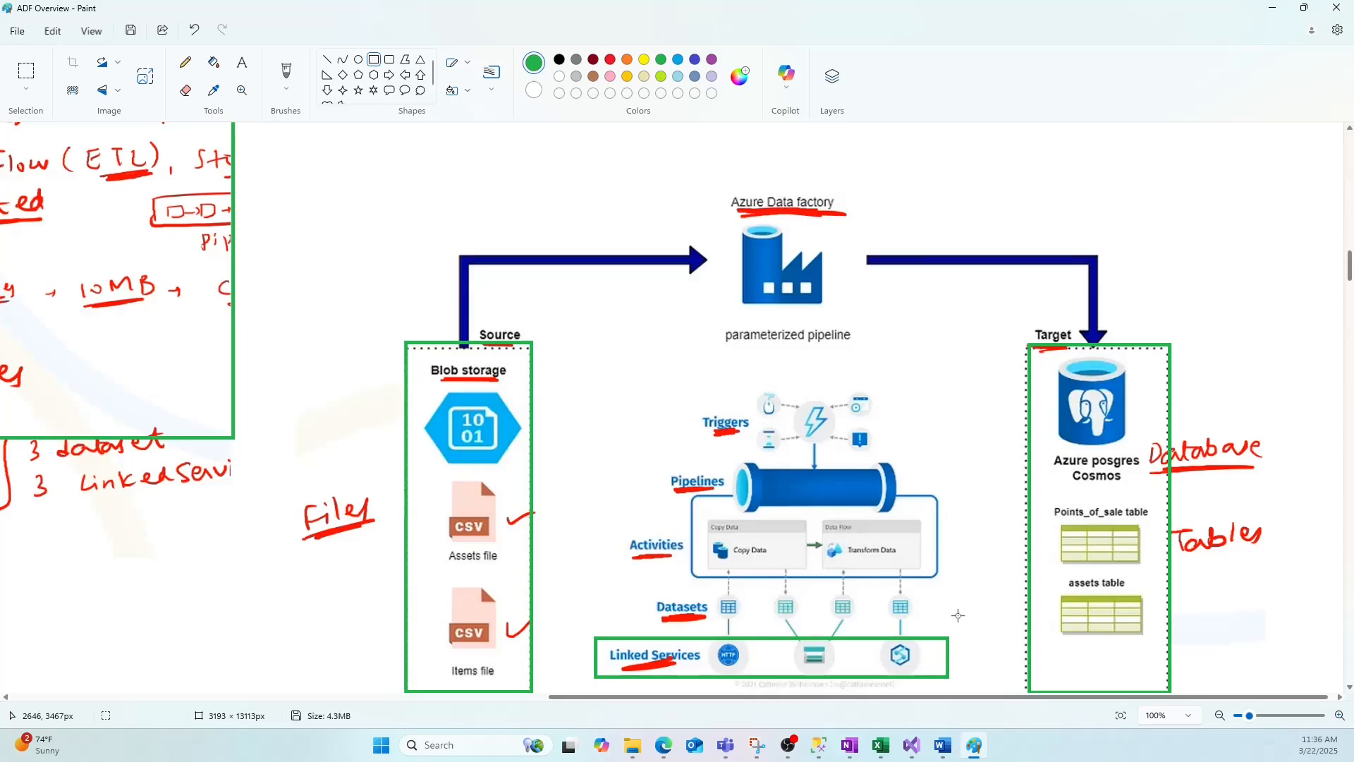
mouse_move(630, 582)
mouse_down()
mouse_move(768, 620)
mouse_move(936, 637)
mouse_up()
click(986, 607)
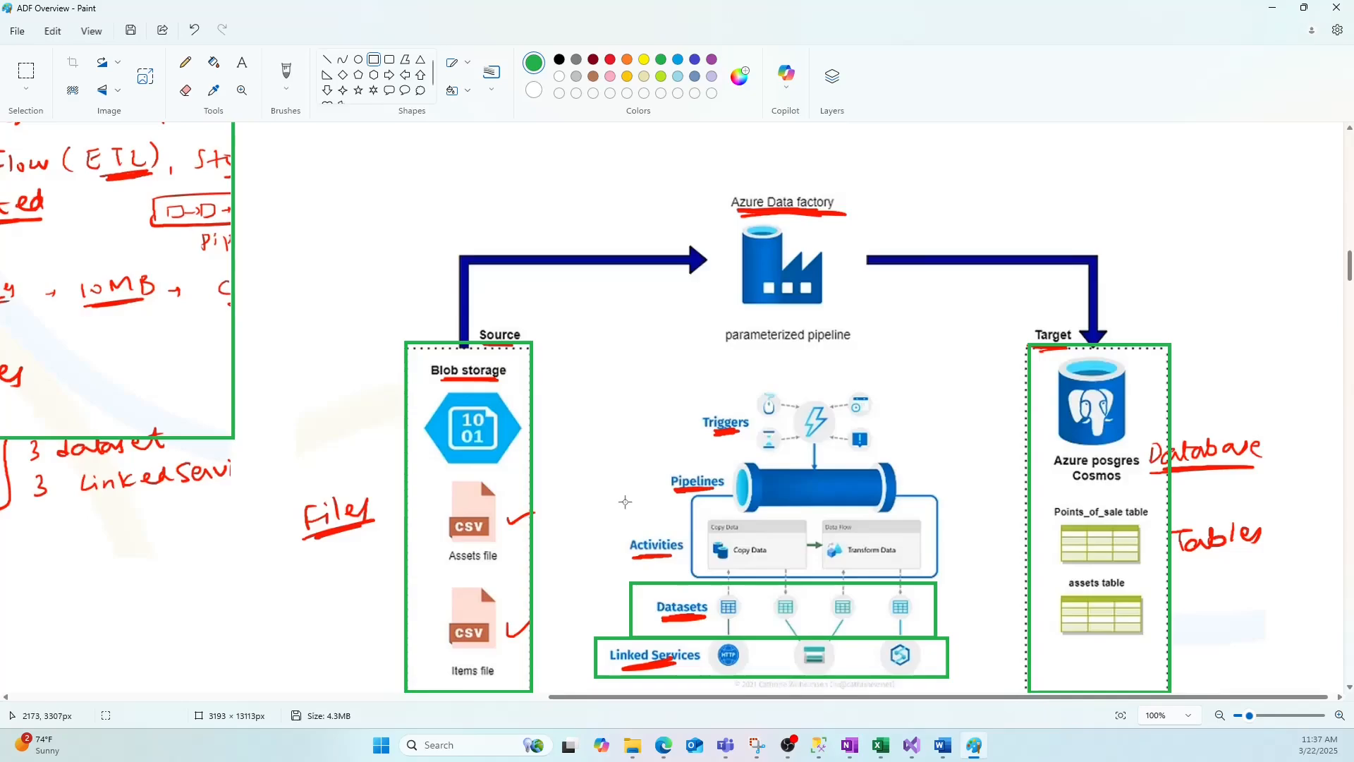
Box the Activities, Pipelines and Triggers sections of the diagram with green rectangles.
mouse_move(630, 497)
mouse_down()
mouse_move(886, 582)
mouse_move(940, 582)
mouse_up()
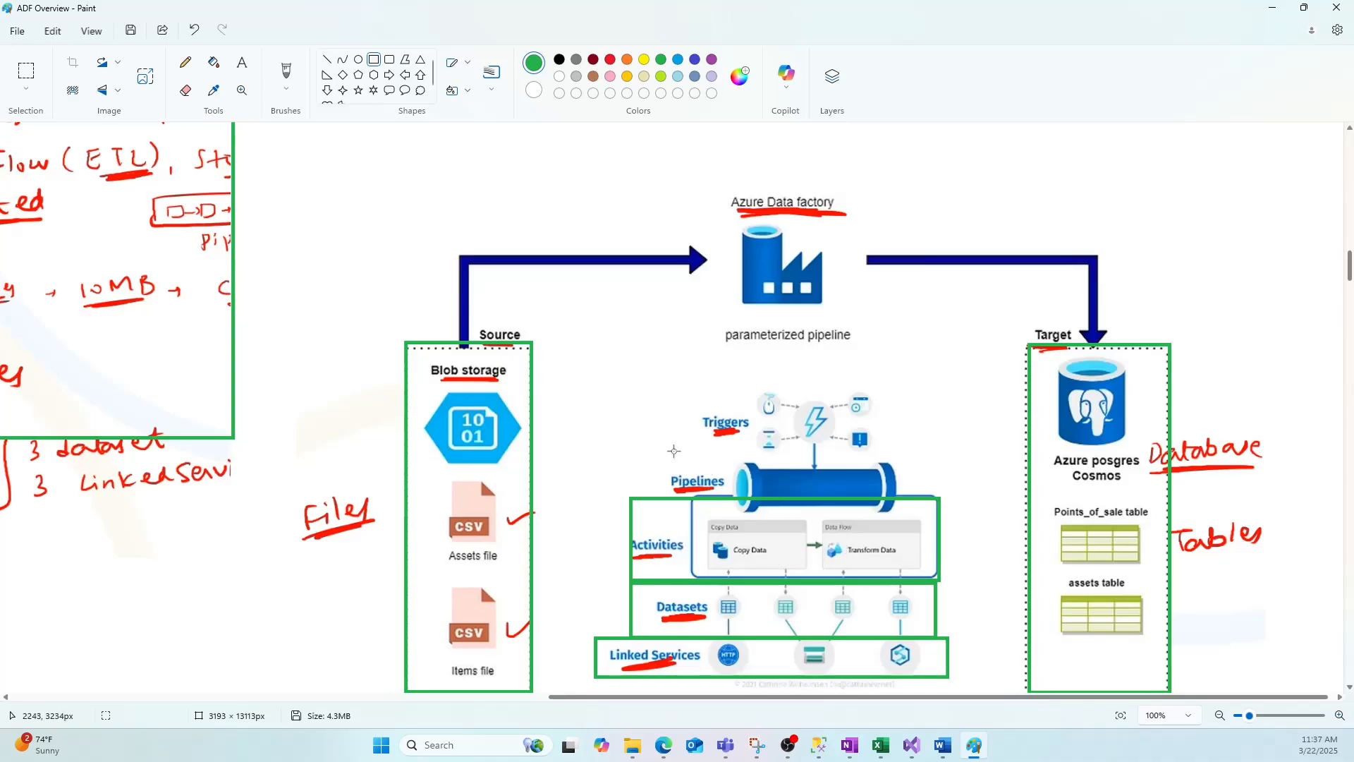
mouse_move(664, 452)
mouse_down()
mouse_move(682, 467)
mouse_move(917, 509)
mouse_move(918, 496)
mouse_up()
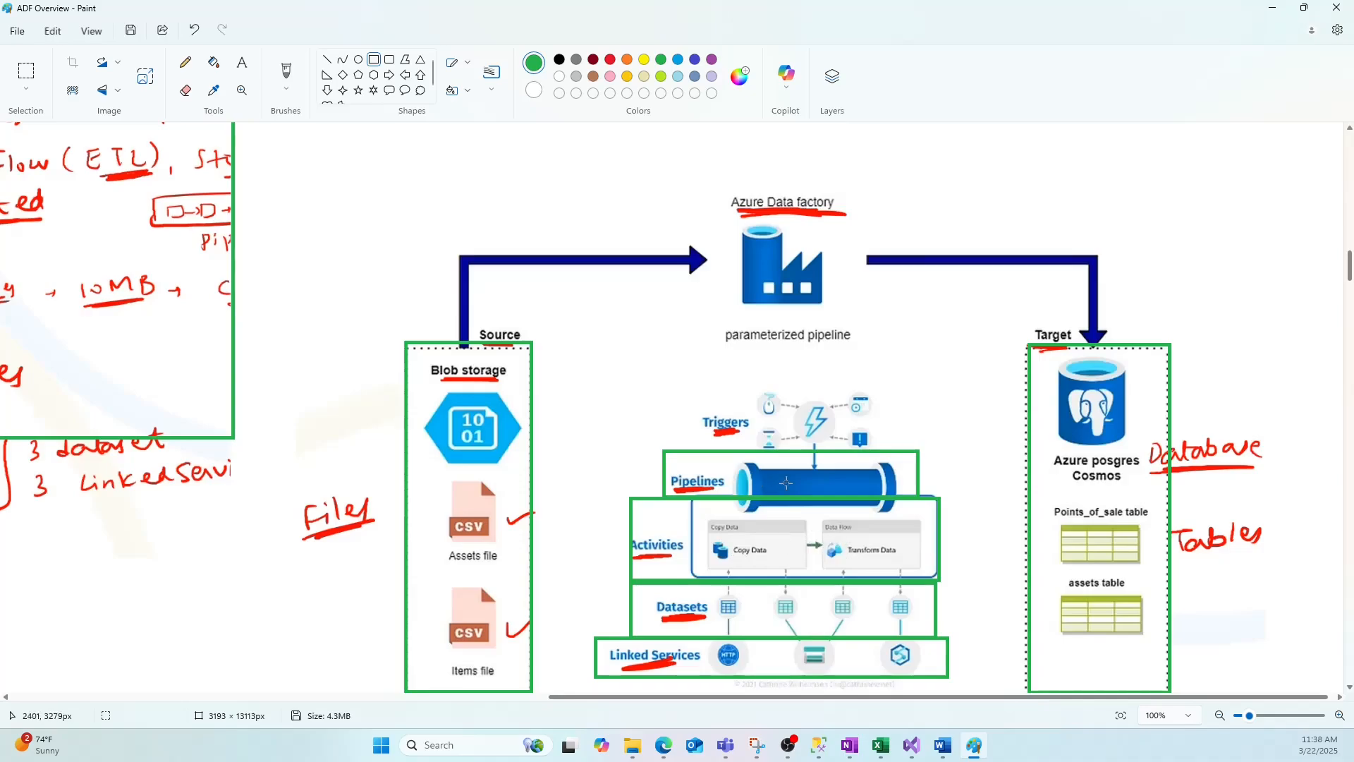
drag(688, 381, 887, 449)
click(983, 442)
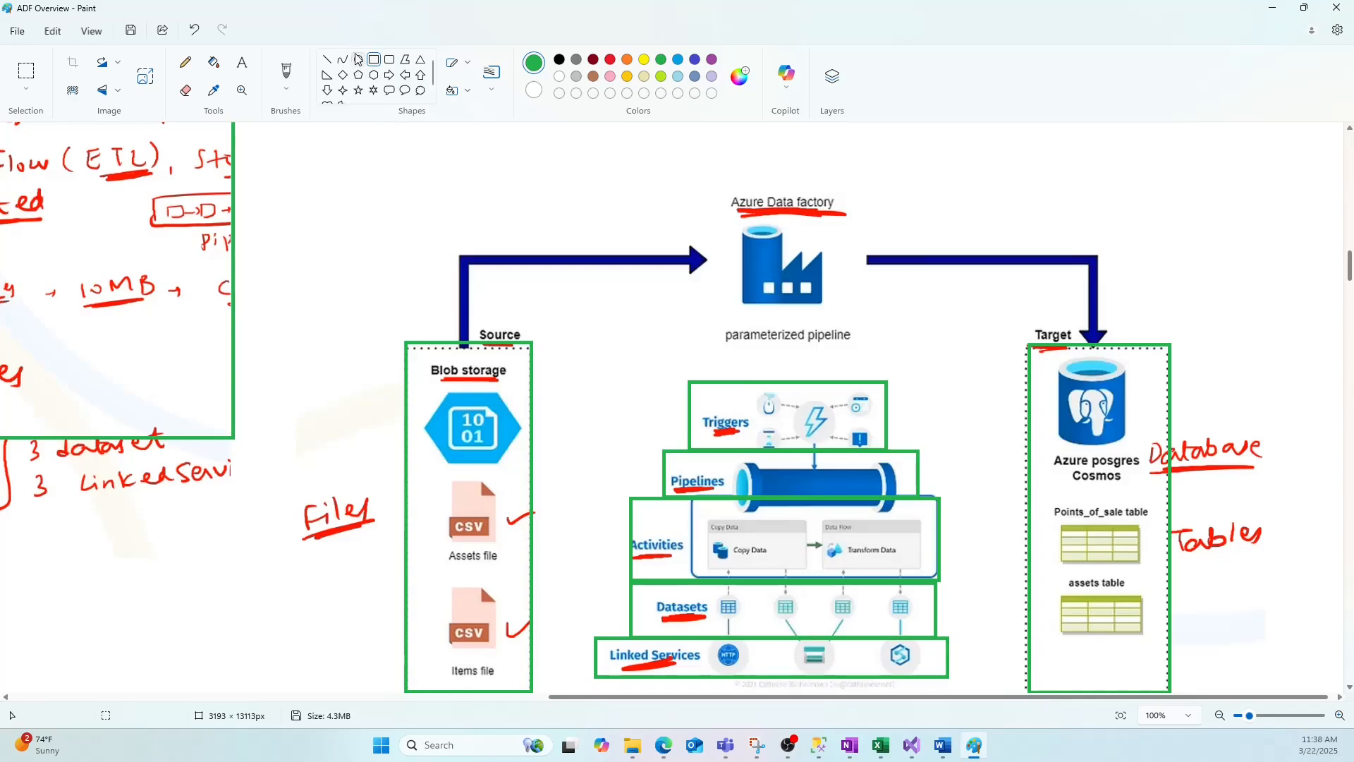
Draw a large green rectangle enclosing the entire Azure Data factory diagram.
mouse_move(387, 172)
mouse_down()
mouse_move(924, 480)
mouse_move(1233, 691)
mouse_move(1276, 696)
mouse_up()
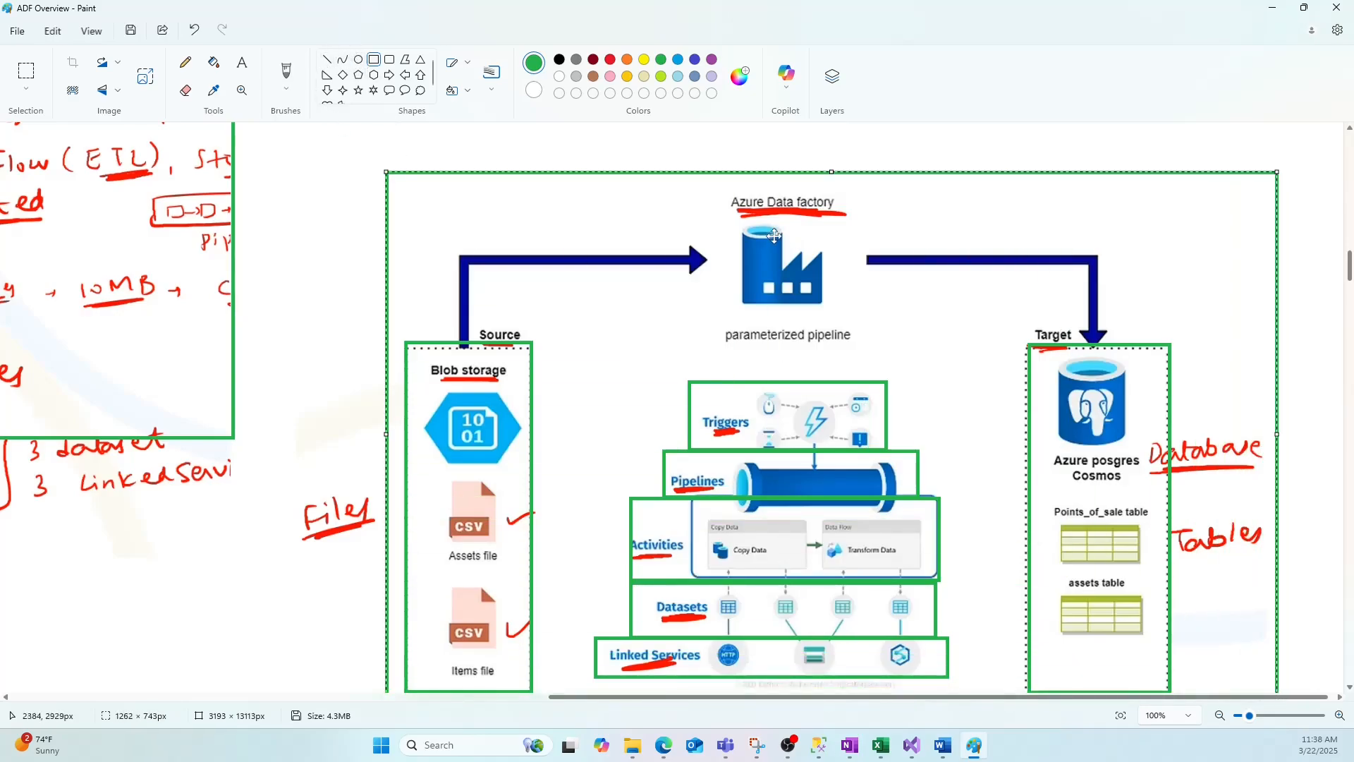
click(356, 365)
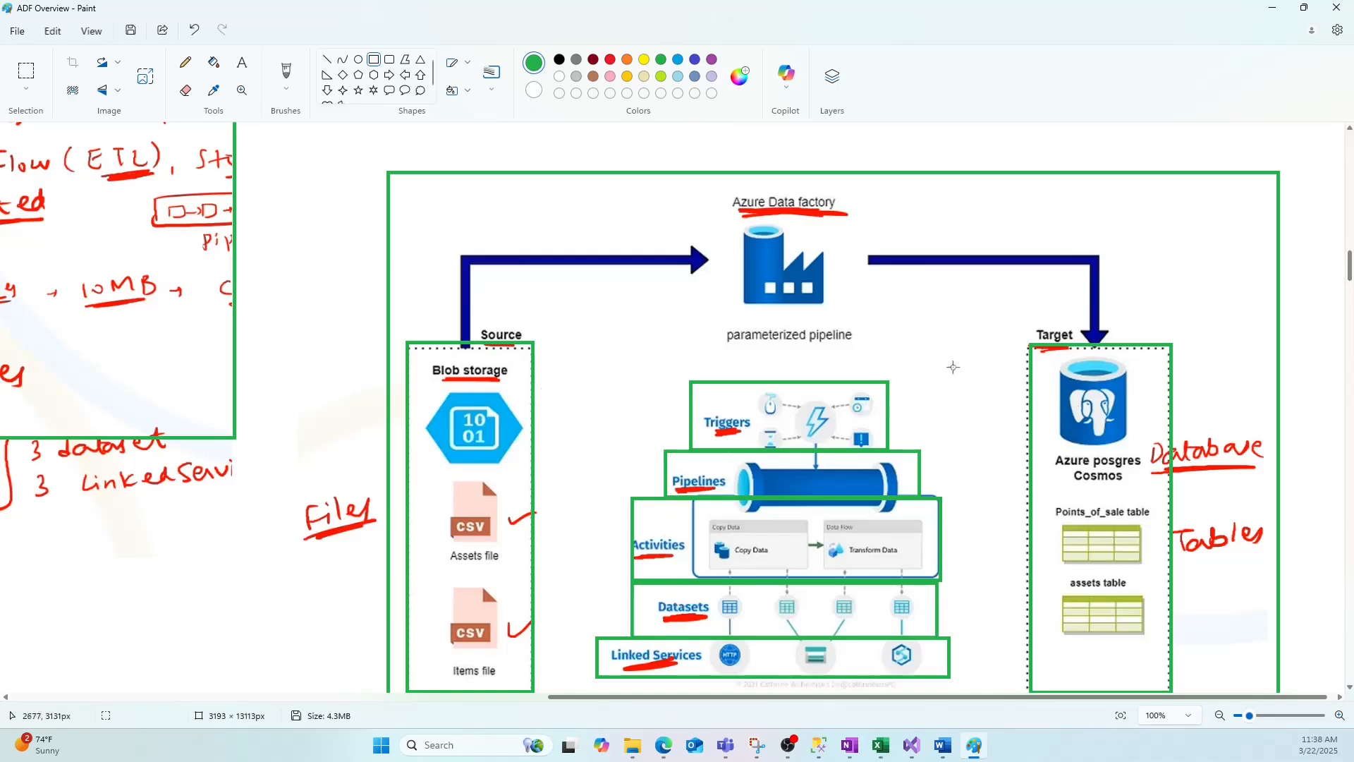
Underline the Connection Information and Representation of Data descriptions with green straight lines.
drag(611, 697, 200, 697)
scroll(265, 564, up, 3)
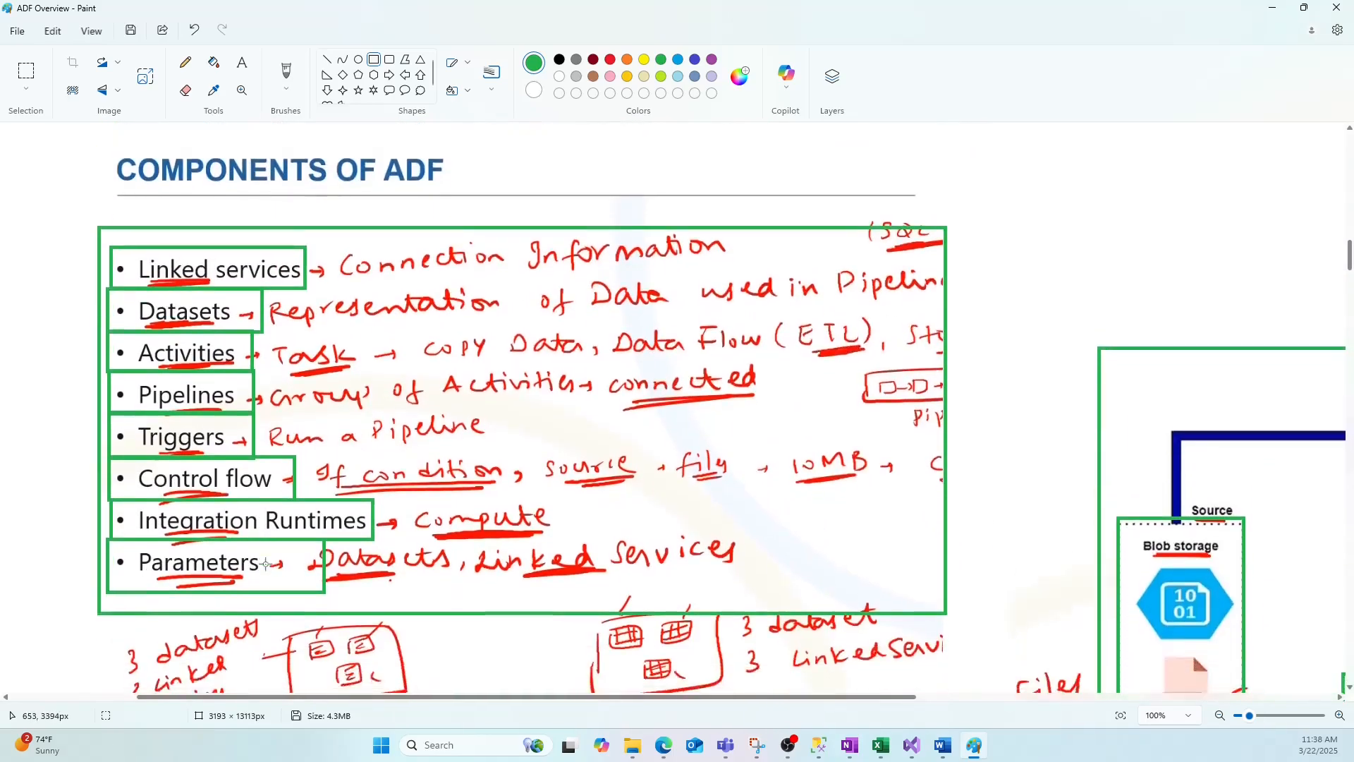
scroll(318, 459, down, 2)
click(326, 59)
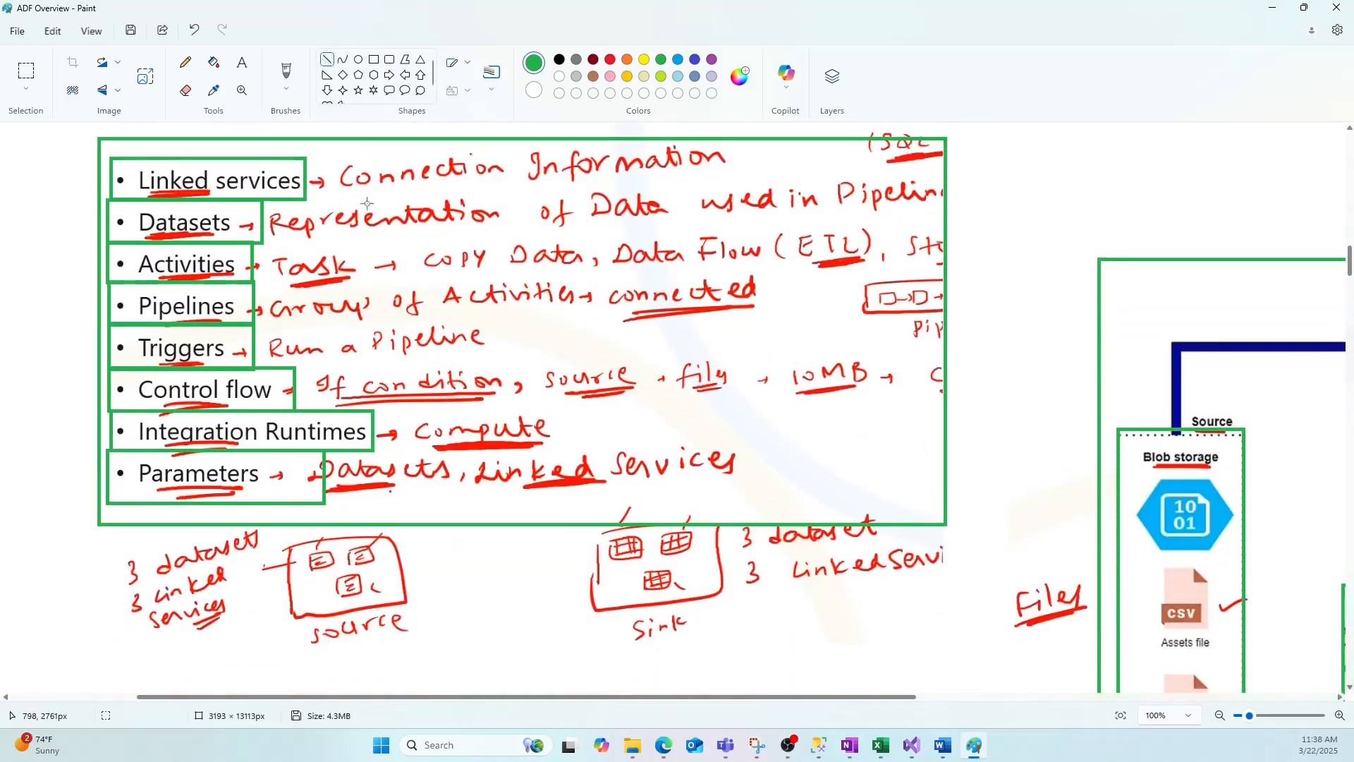
mouse_move(360, 203)
mouse_down()
mouse_move(635, 195)
mouse_move(734, 171)
mouse_up()
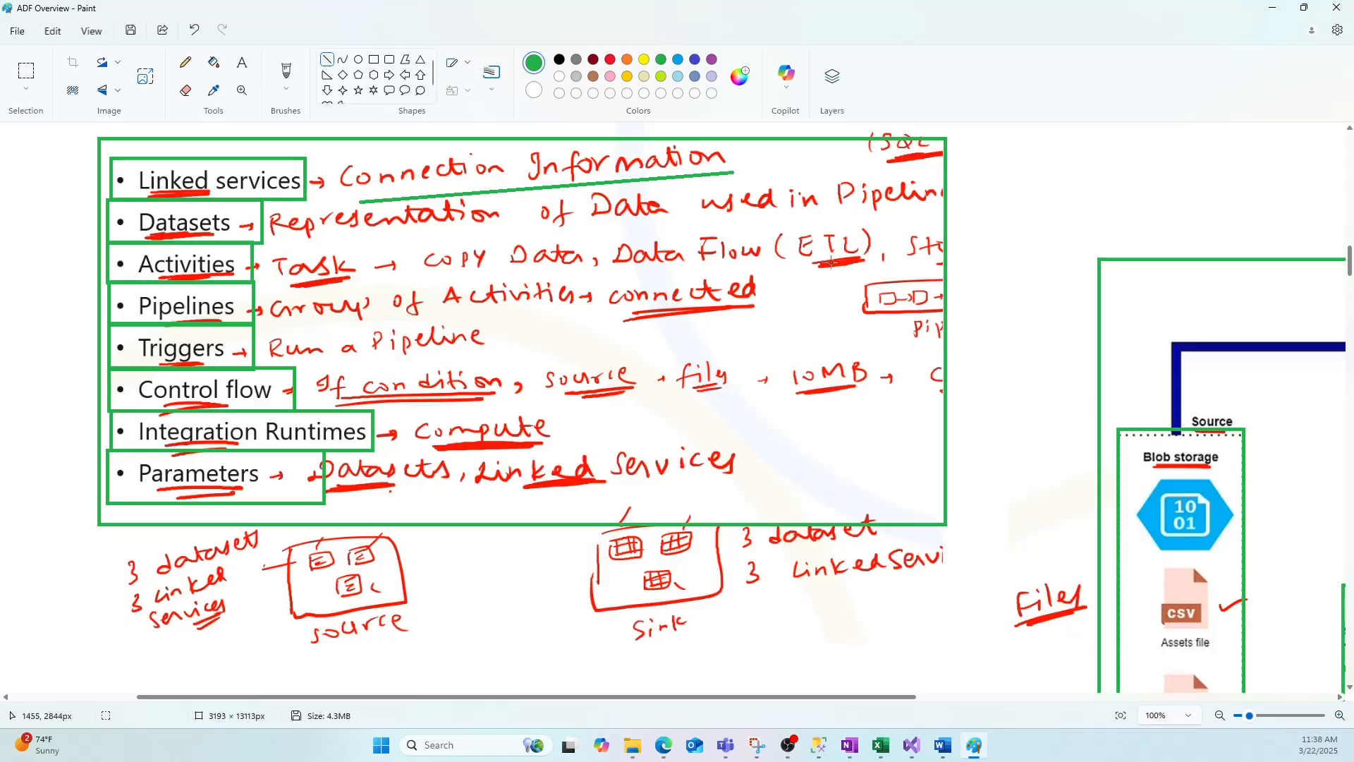
drag(300, 241, 928, 215)
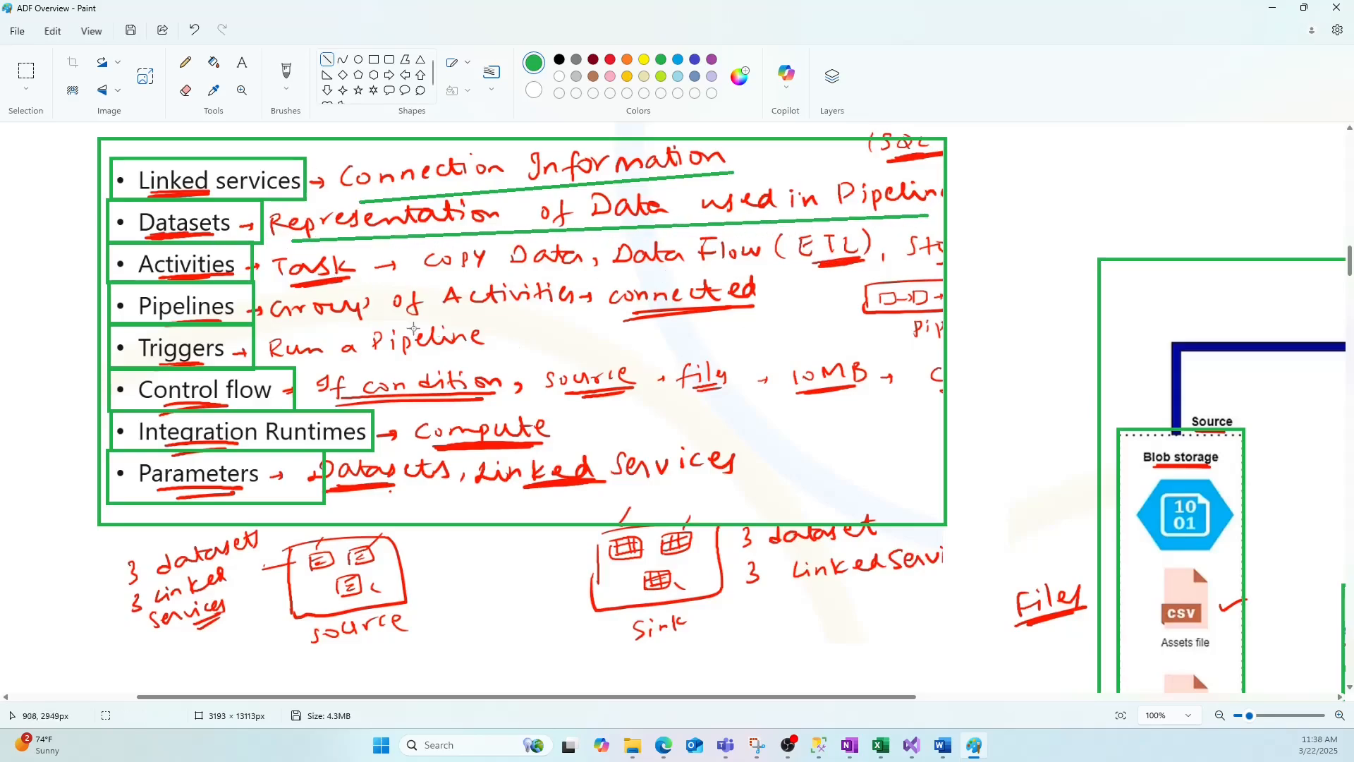
Underline the Task, Group of Activities, Run a Pipeline and If condition descriptions with green lines.
drag(291, 285, 355, 278)
drag(289, 330, 562, 312)
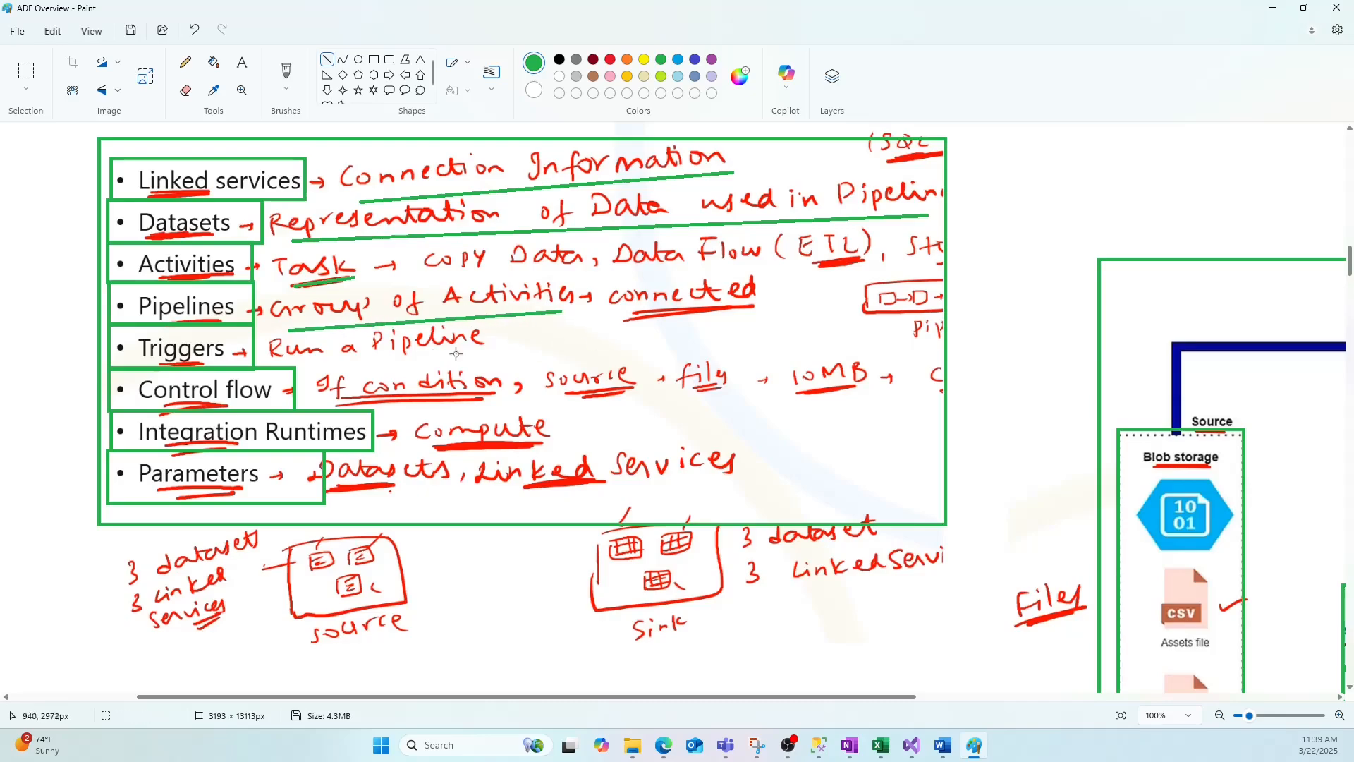
drag(318, 366, 496, 351)
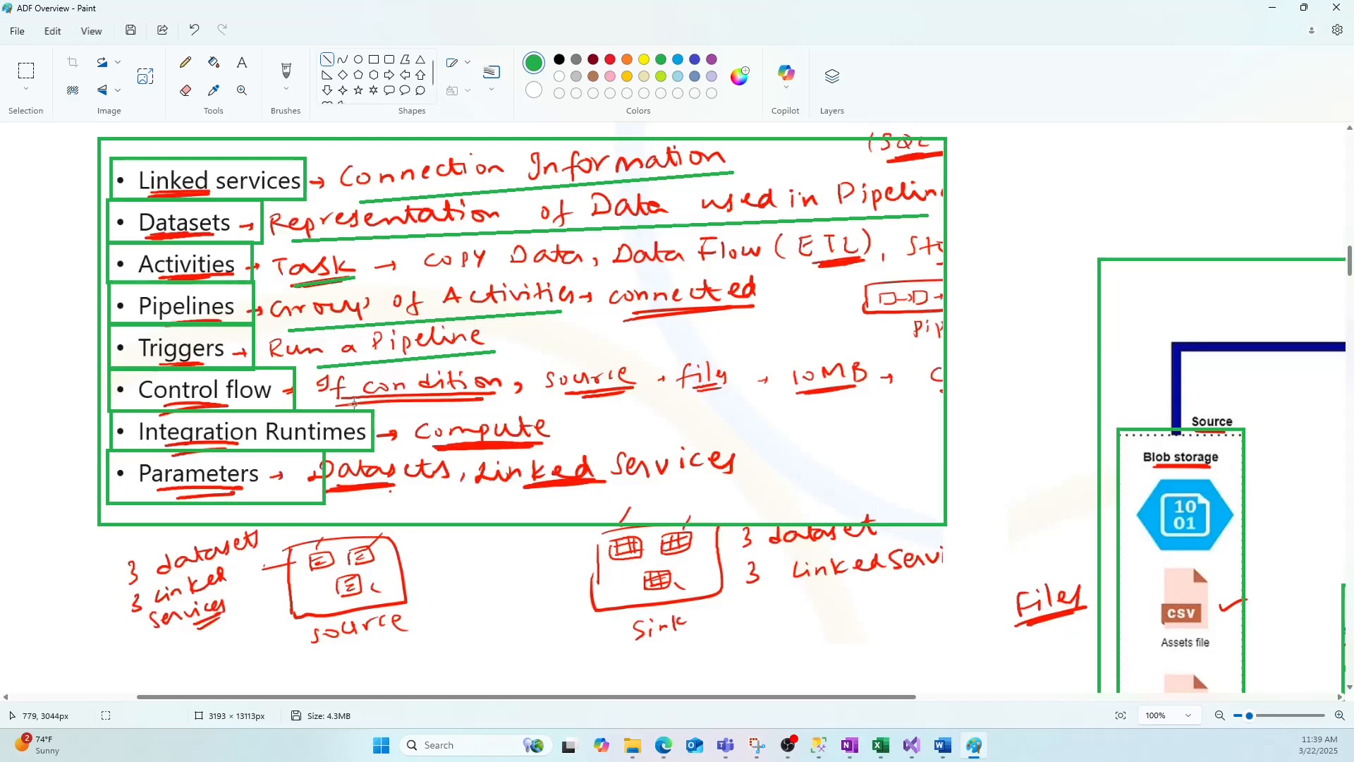
drag(347, 398, 493, 396)
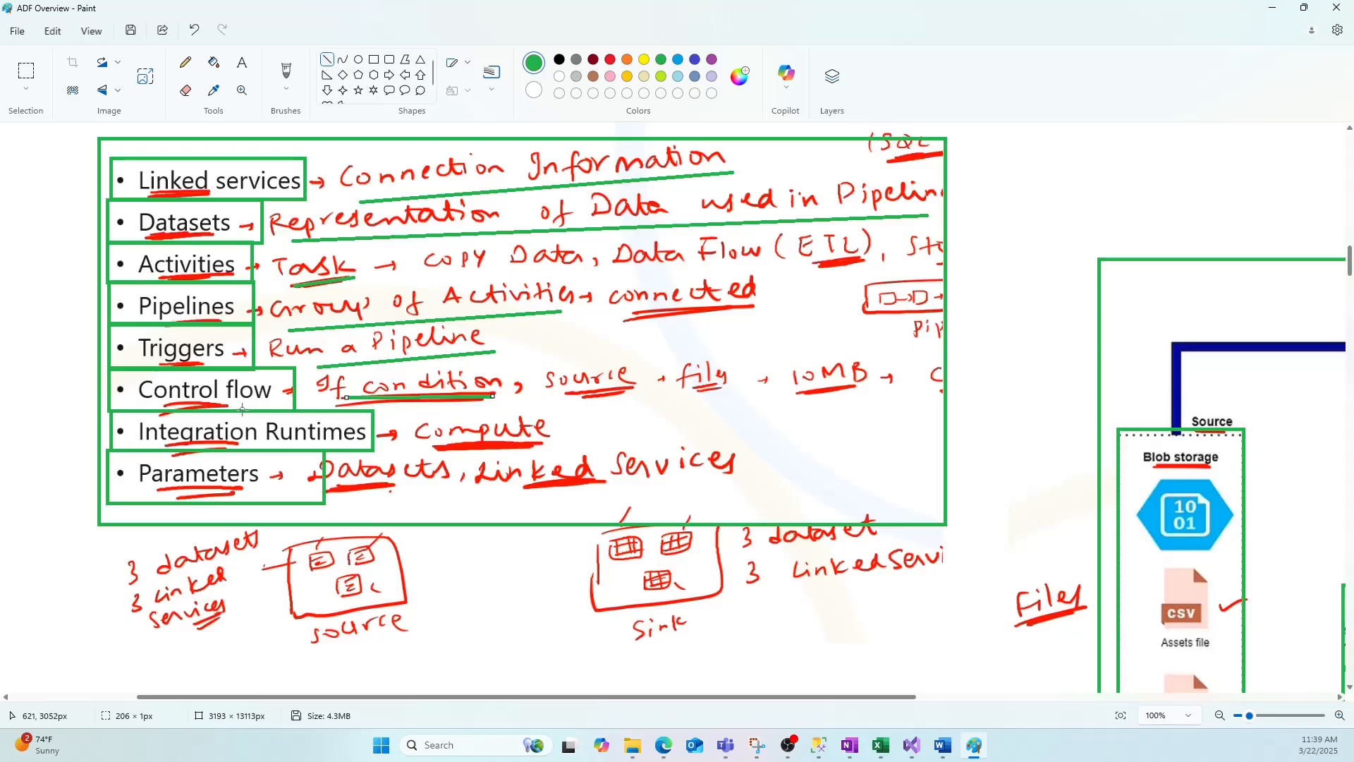
click(587, 400)
Underline the Compute and Datasets descriptions with green lines.
drag(437, 447, 538, 443)
drag(330, 491, 394, 486)
click(426, 503)
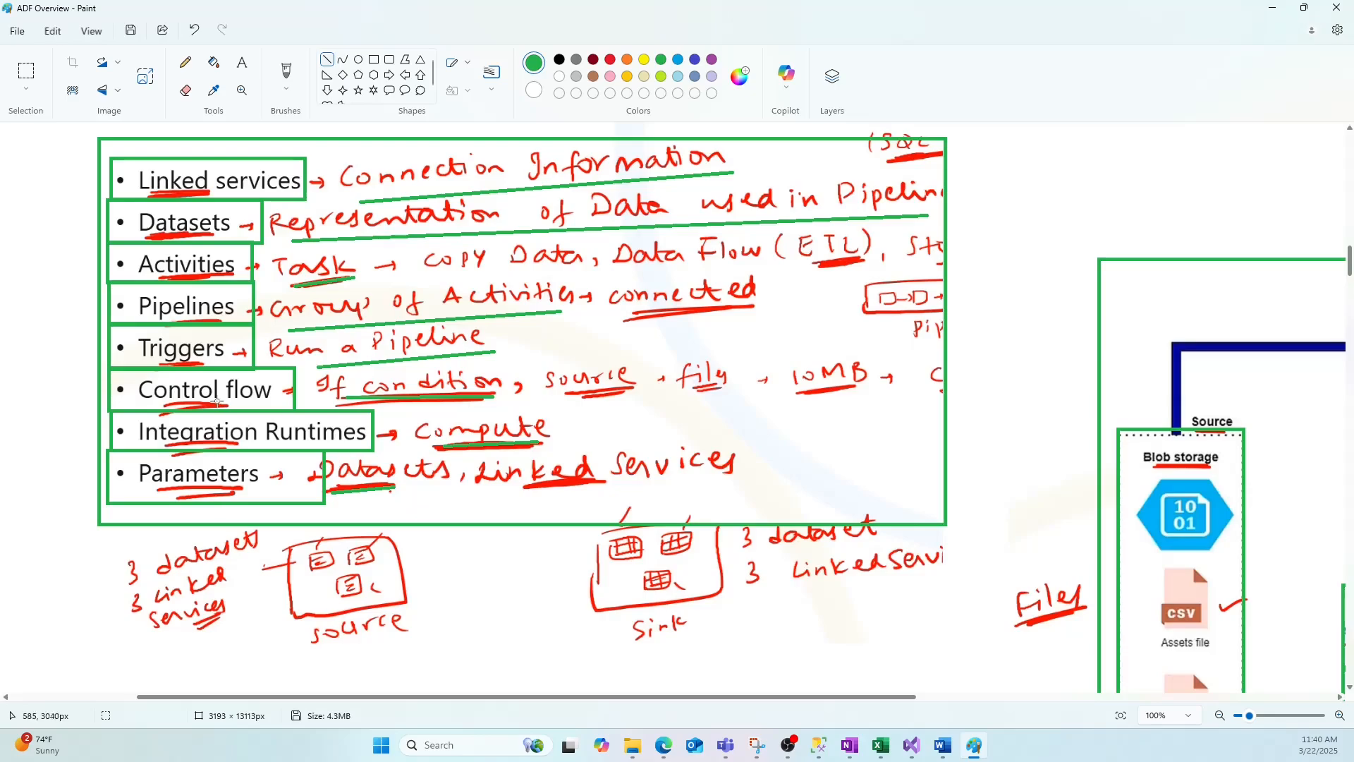
Scroll down the canvas to review the Linked Service slide.
scroll(489, 432, up, 1)
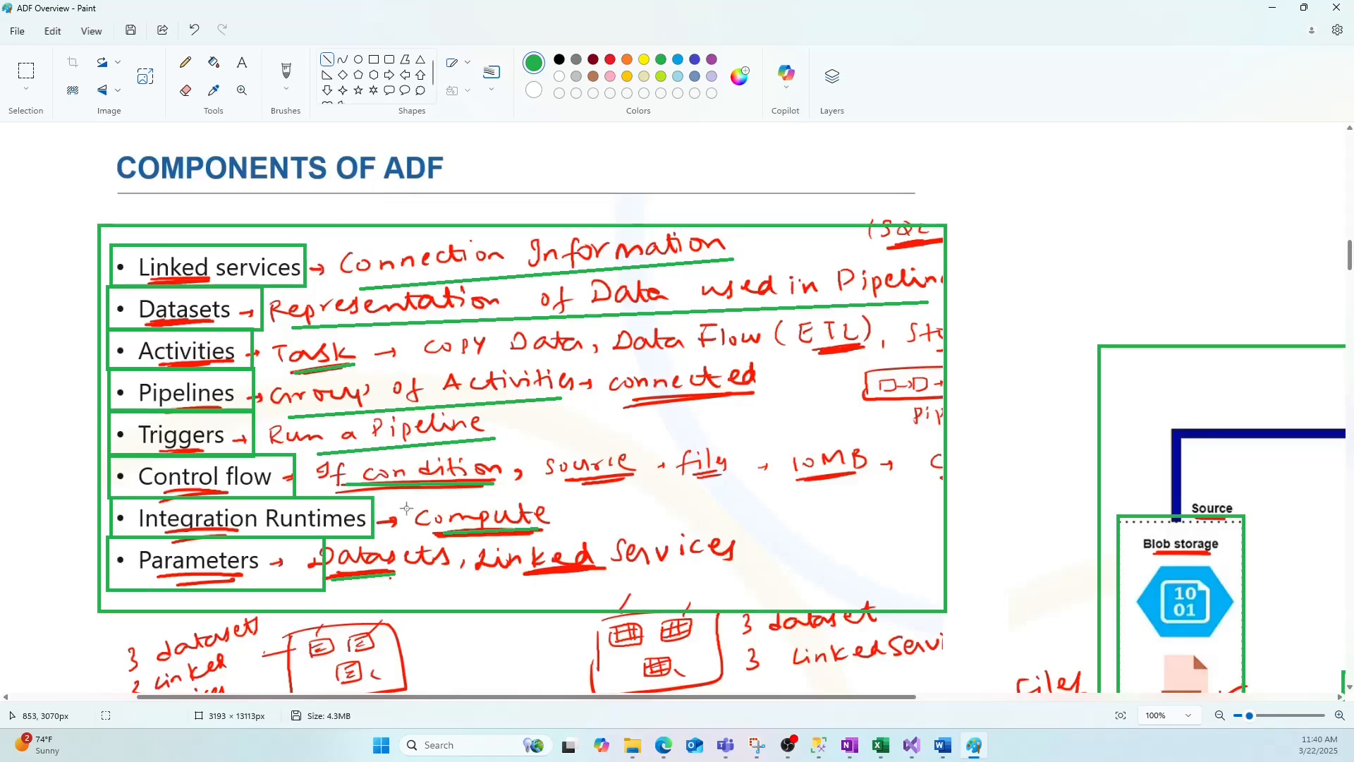
scroll(407, 508, down, 7)
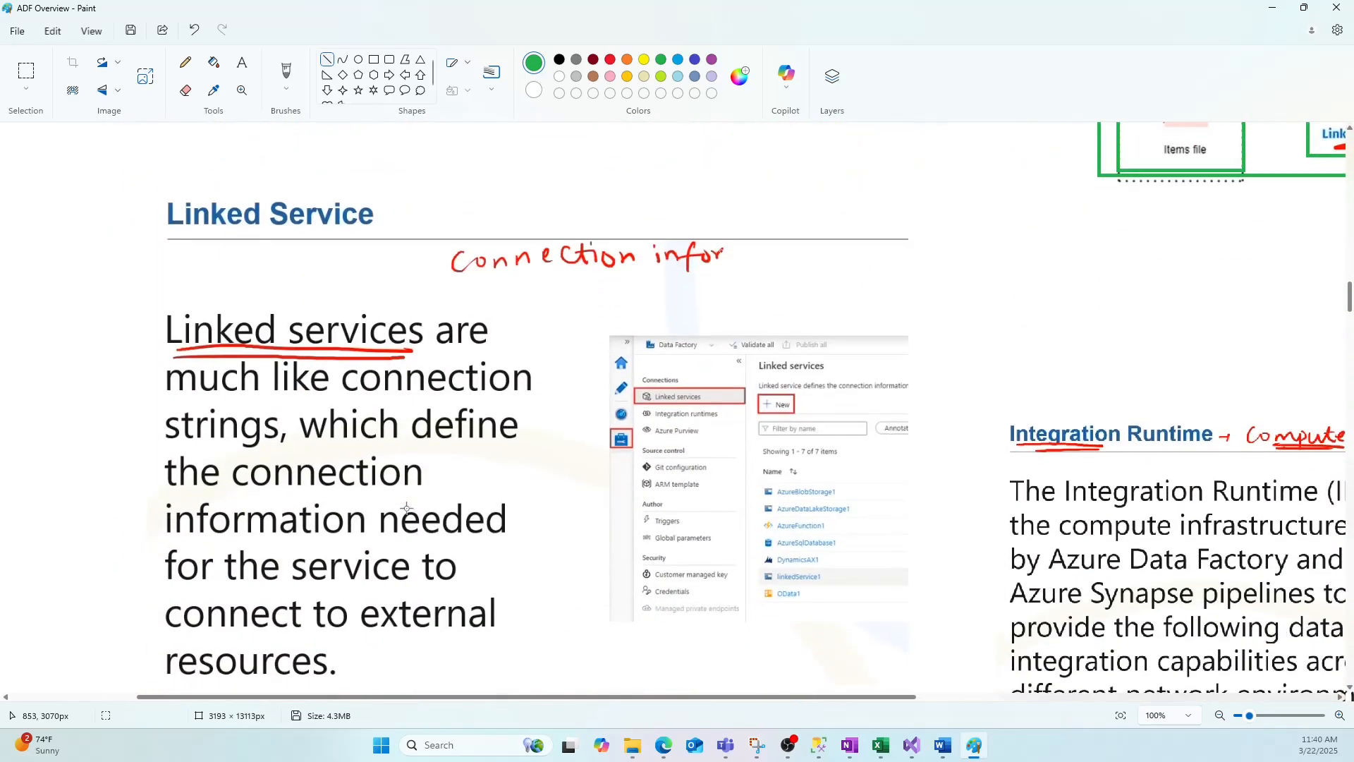
scroll(393, 424, down, 1)
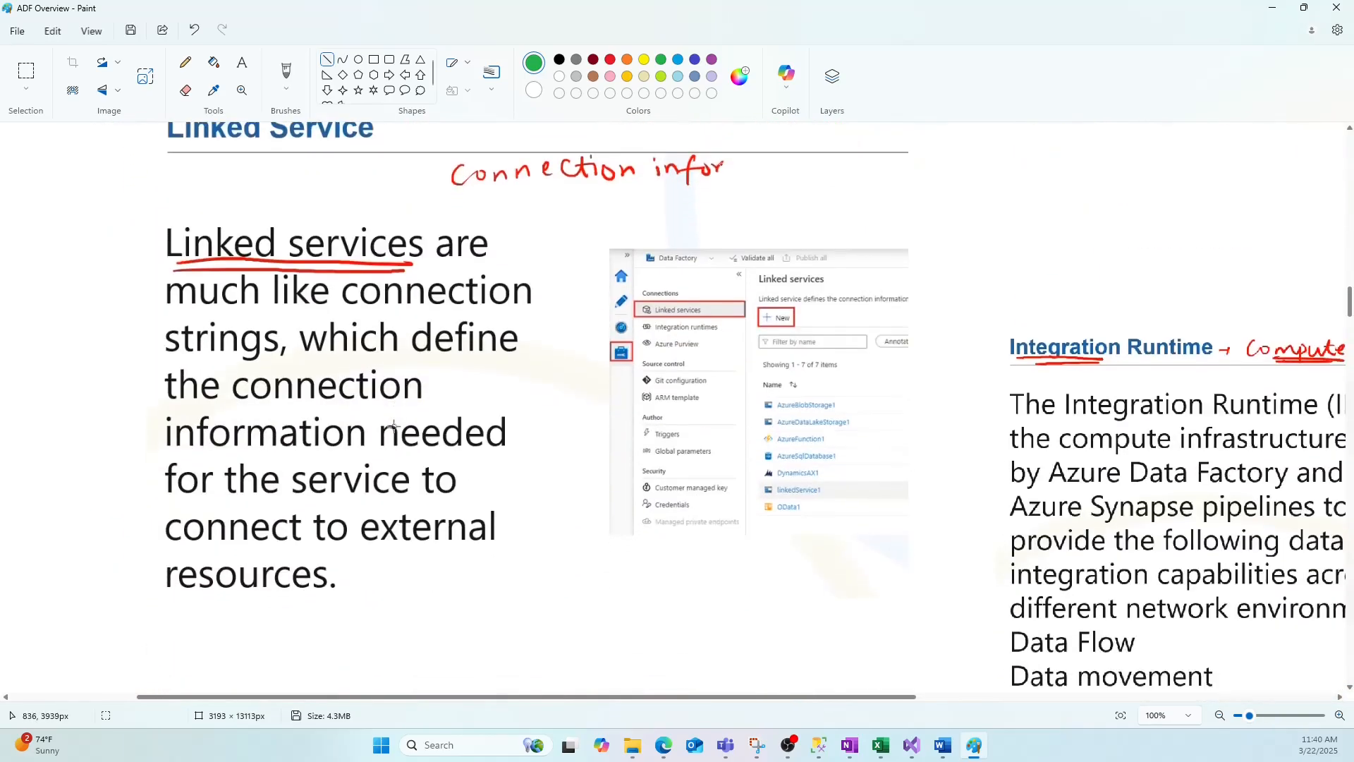
drag(399, 696, 386, 696)
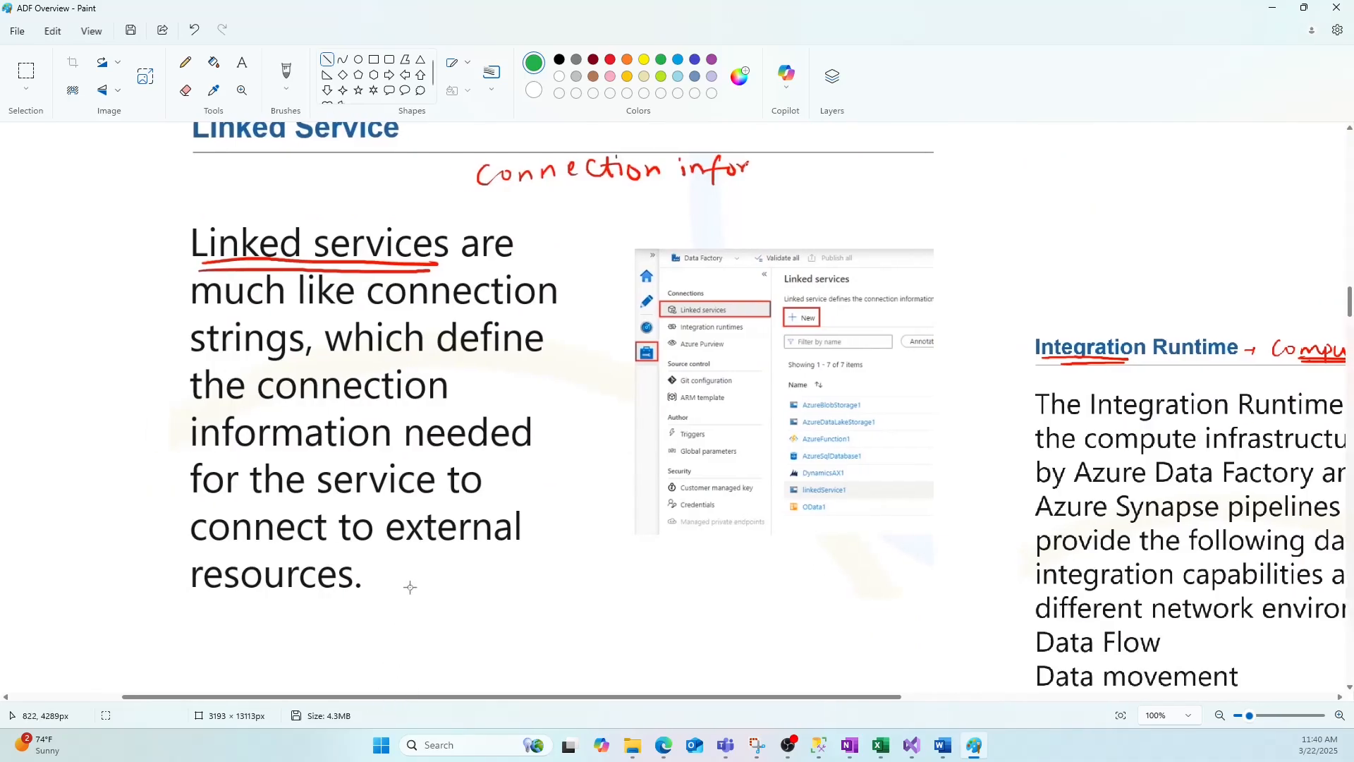
scroll(410, 587, up, 1)
scroll(413, 586, down, 1)
Switch to the Microsoft Azure portal in the browser and search it for data from the search history.
mouse_move(663, 745)
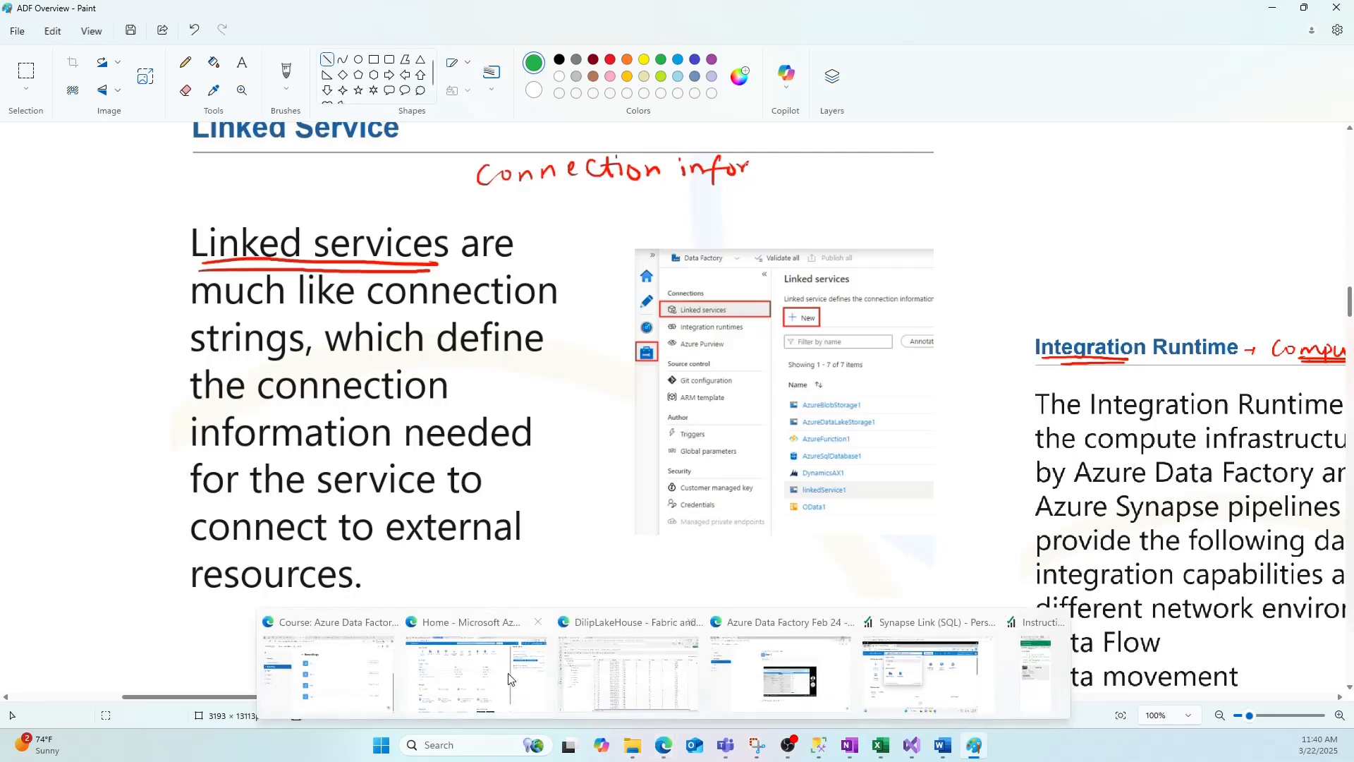
click(508, 679)
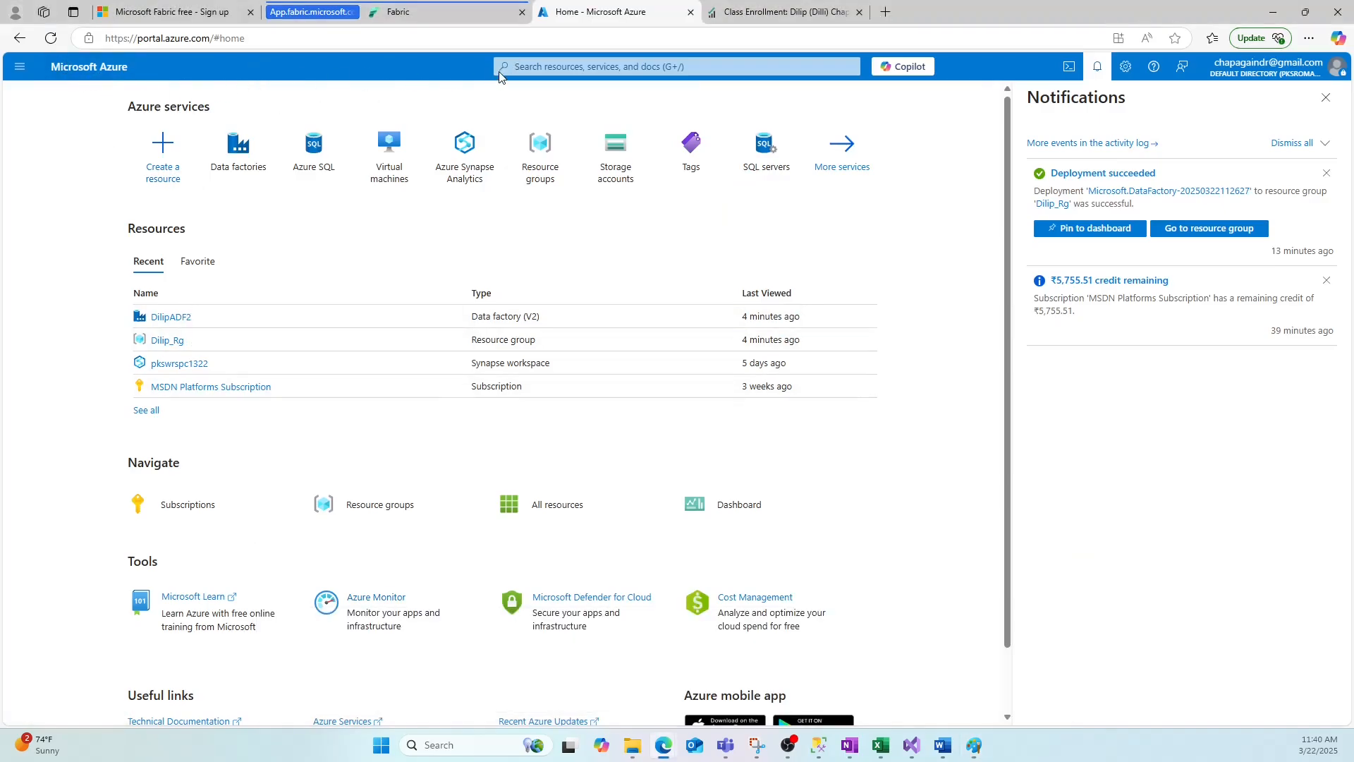
click(541, 65)
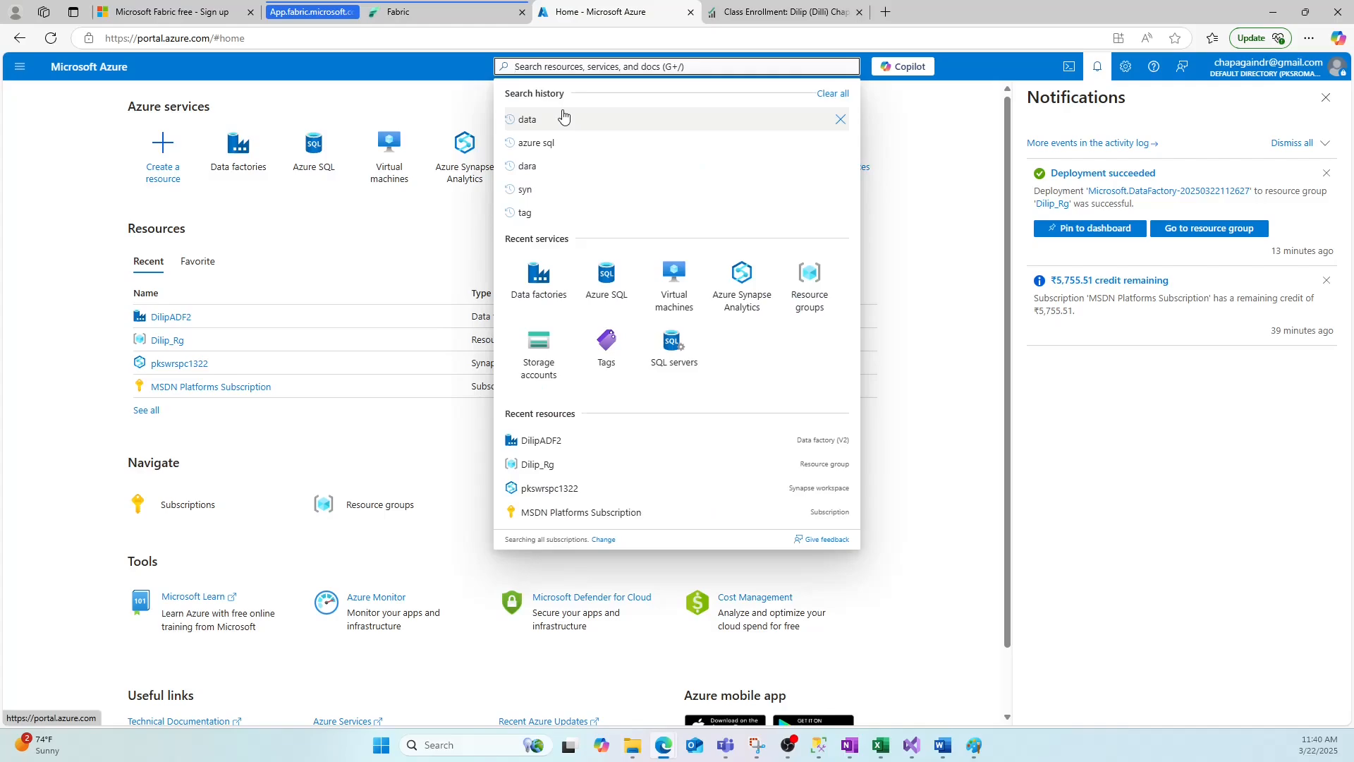
click(562, 118)
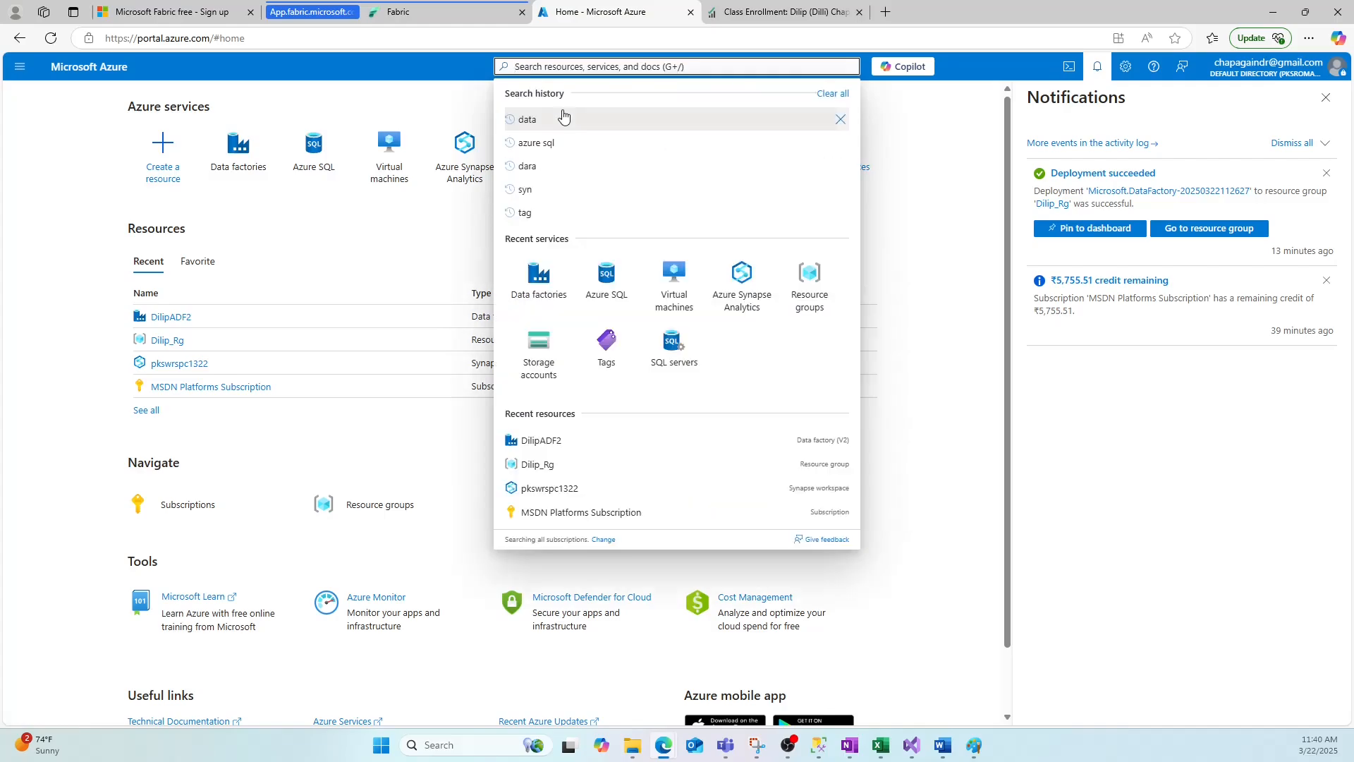
click(563, 118)
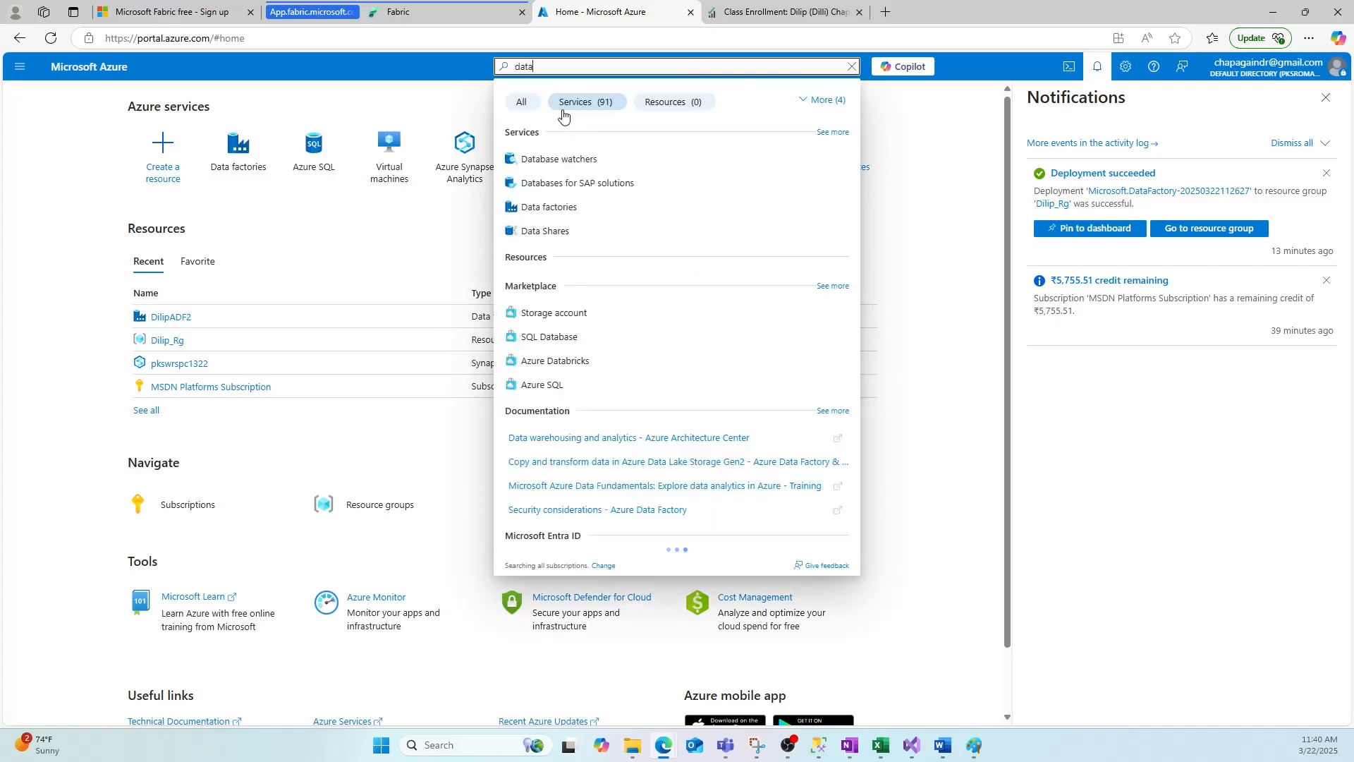
Start creating a new data factory from the Data factories service, placing it in the Dilip_Rg resource group.
click(562, 157)
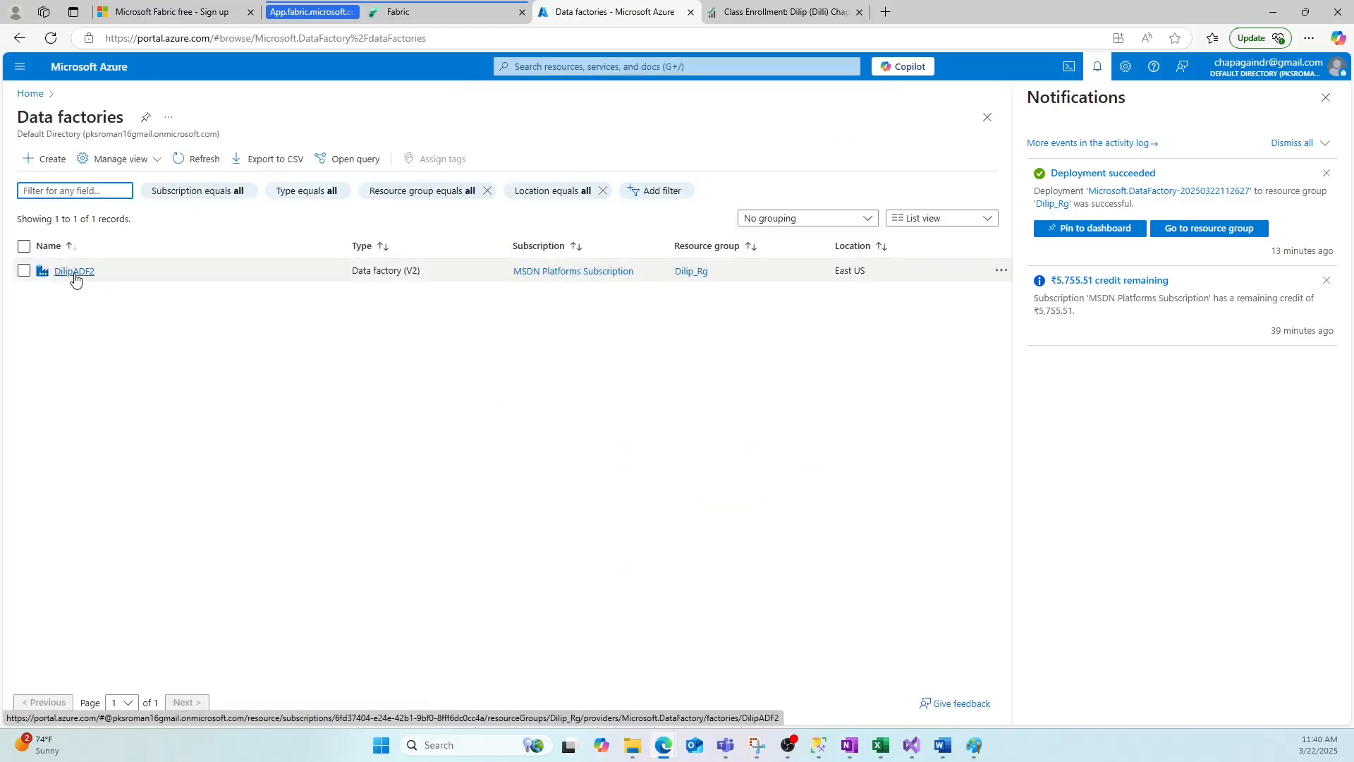
click(49, 160)
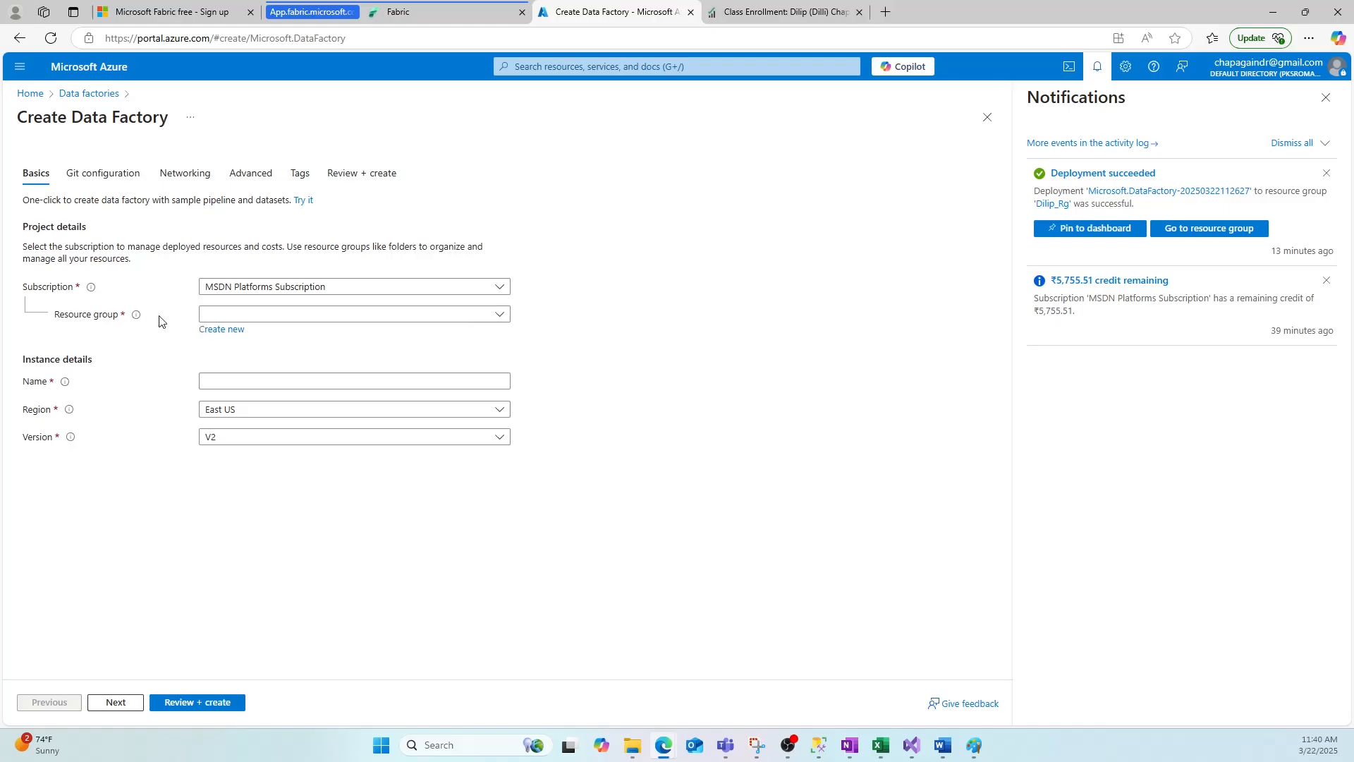
click(261, 314)
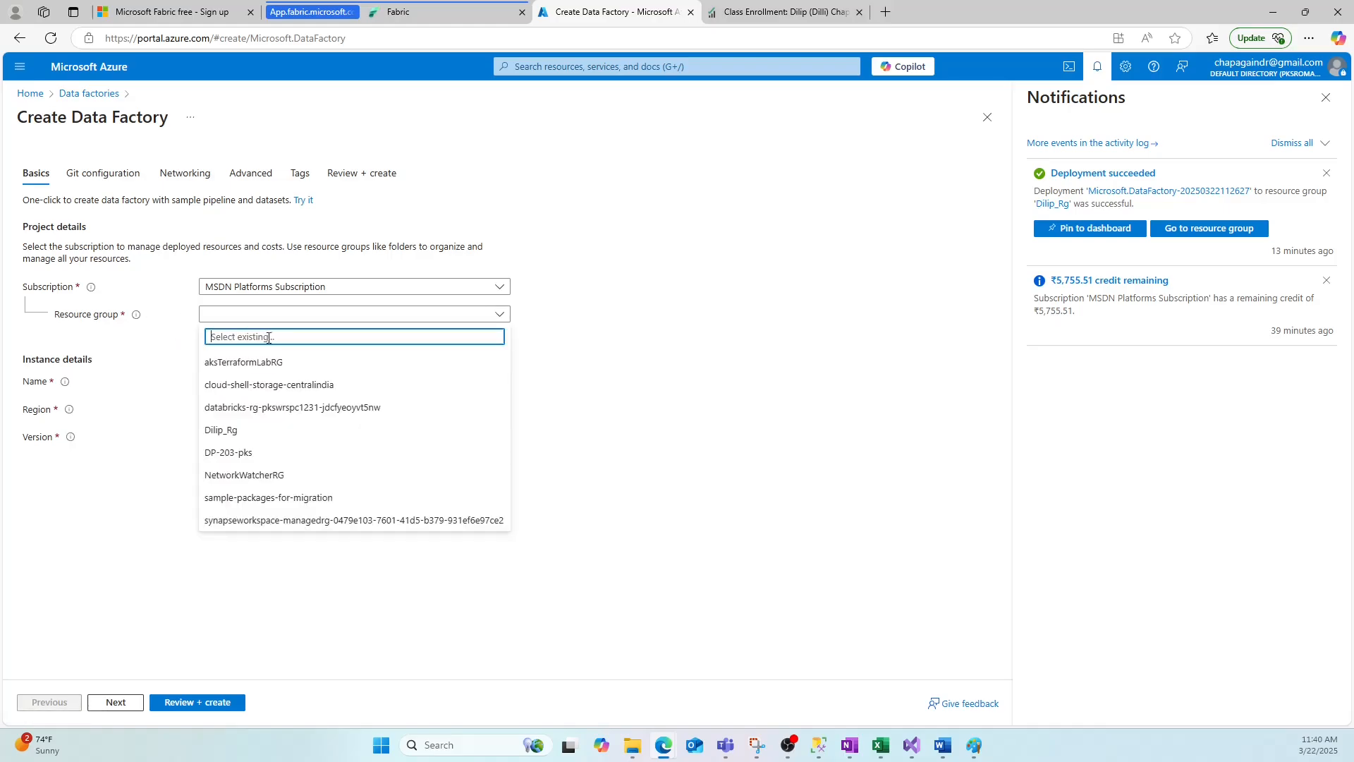
click(225, 436)
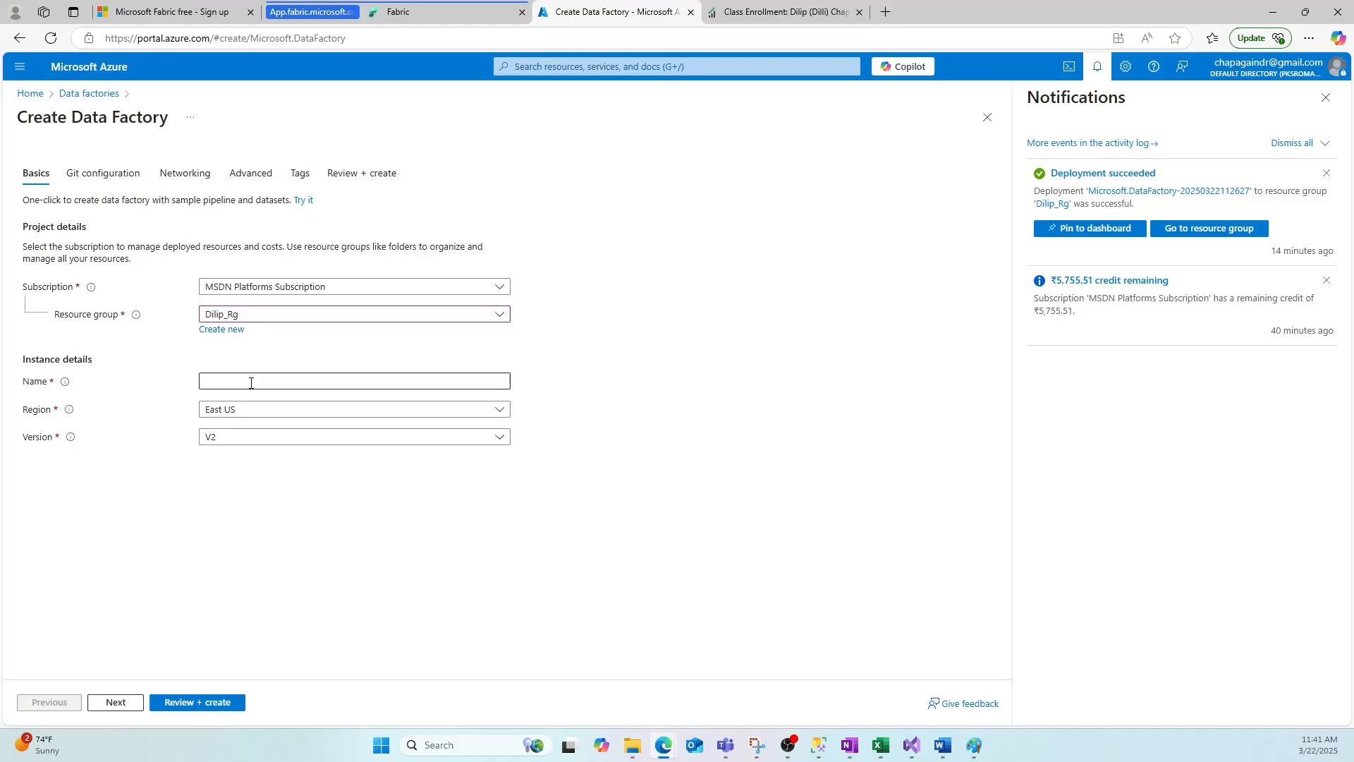
Name the new data factory DilipDatafactory2.
click(227, 383)
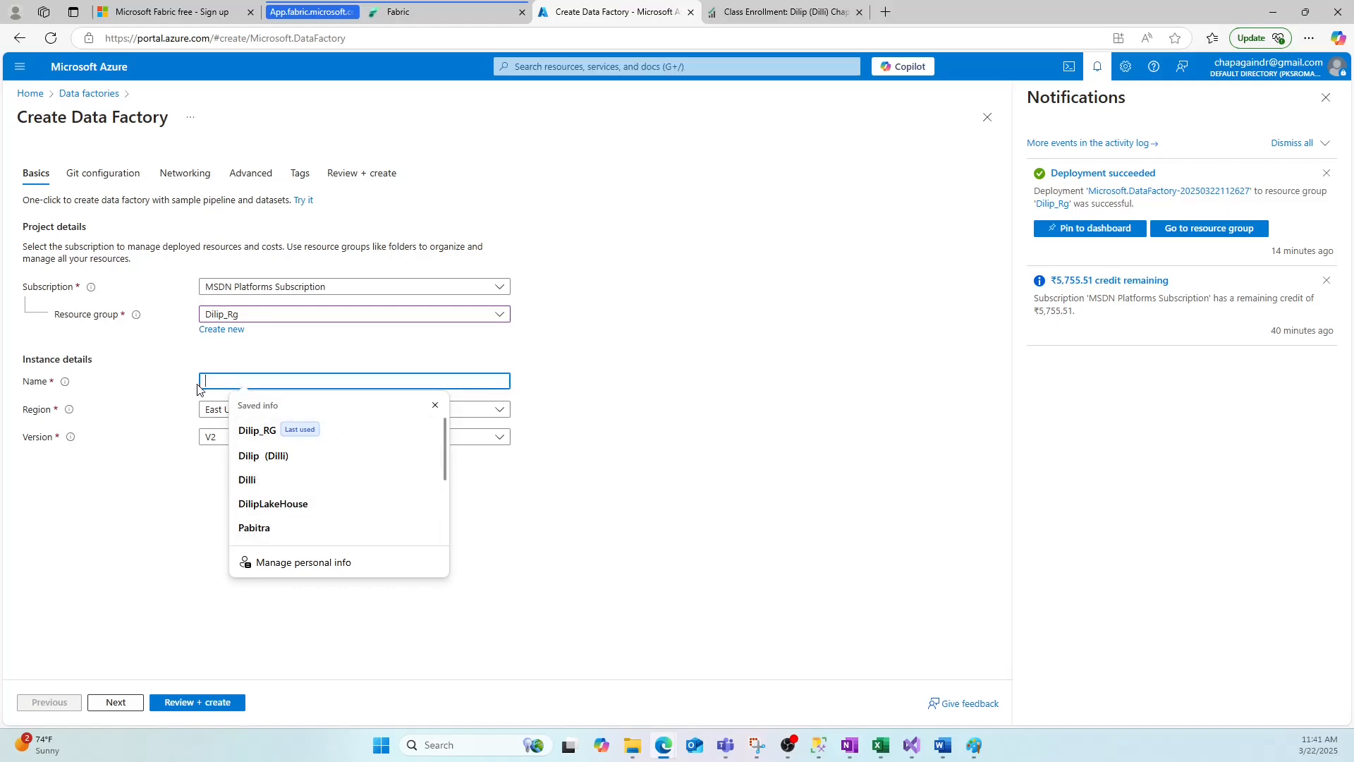
text(DilipDa)
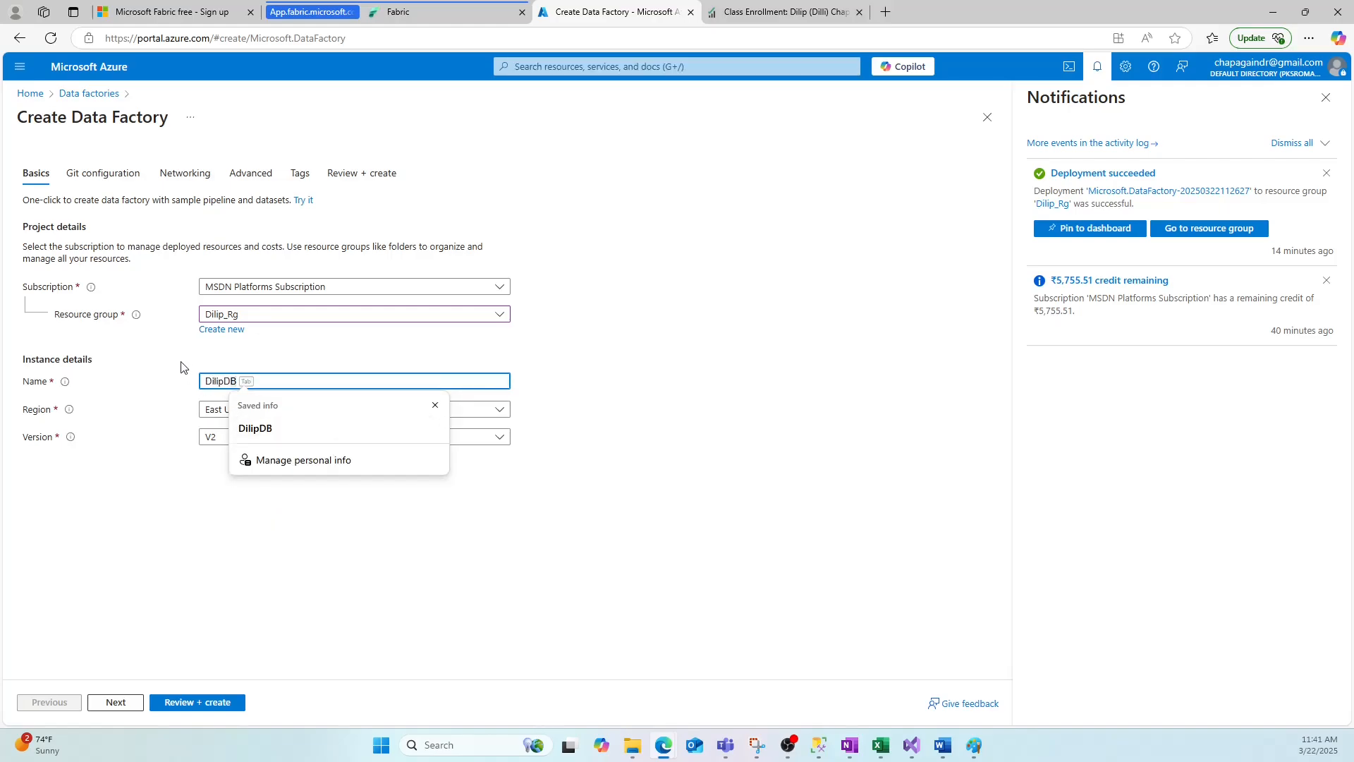
text(tafactory)
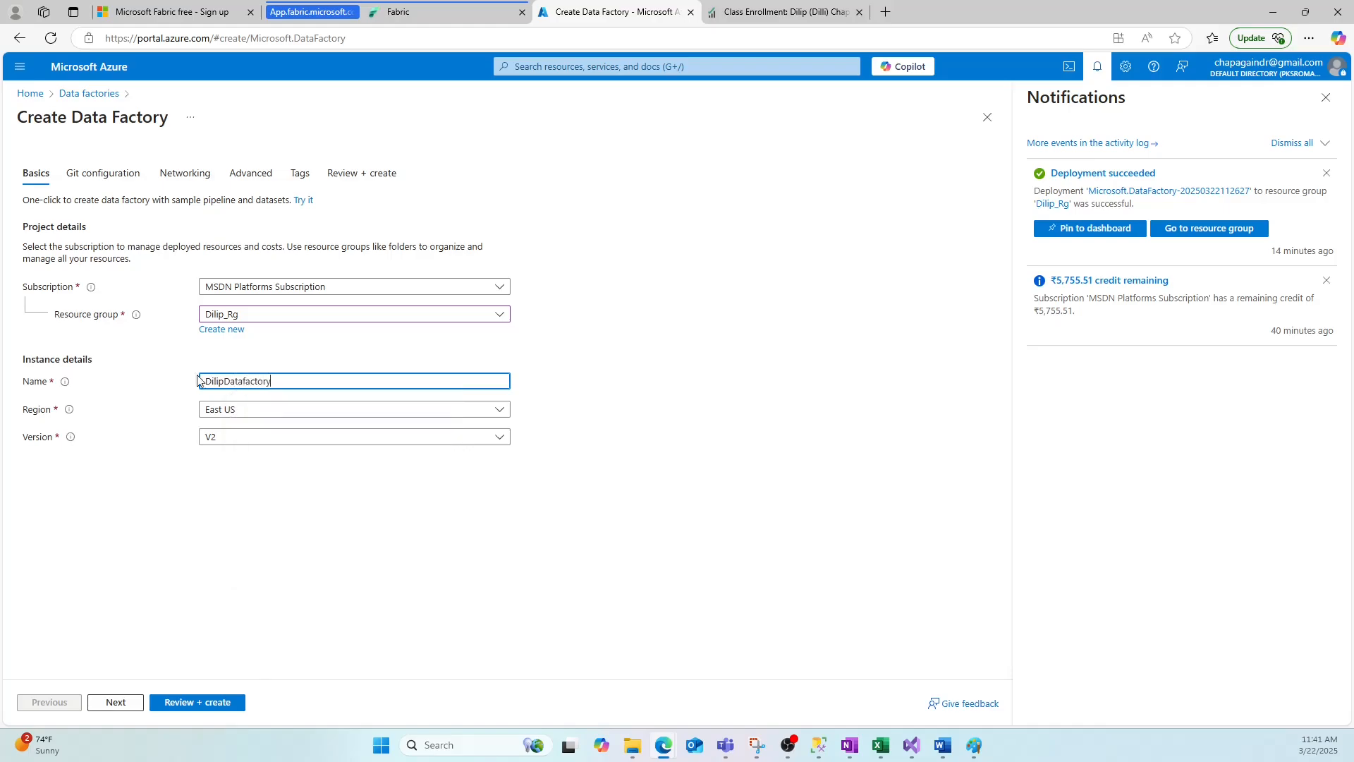
click(245, 469)
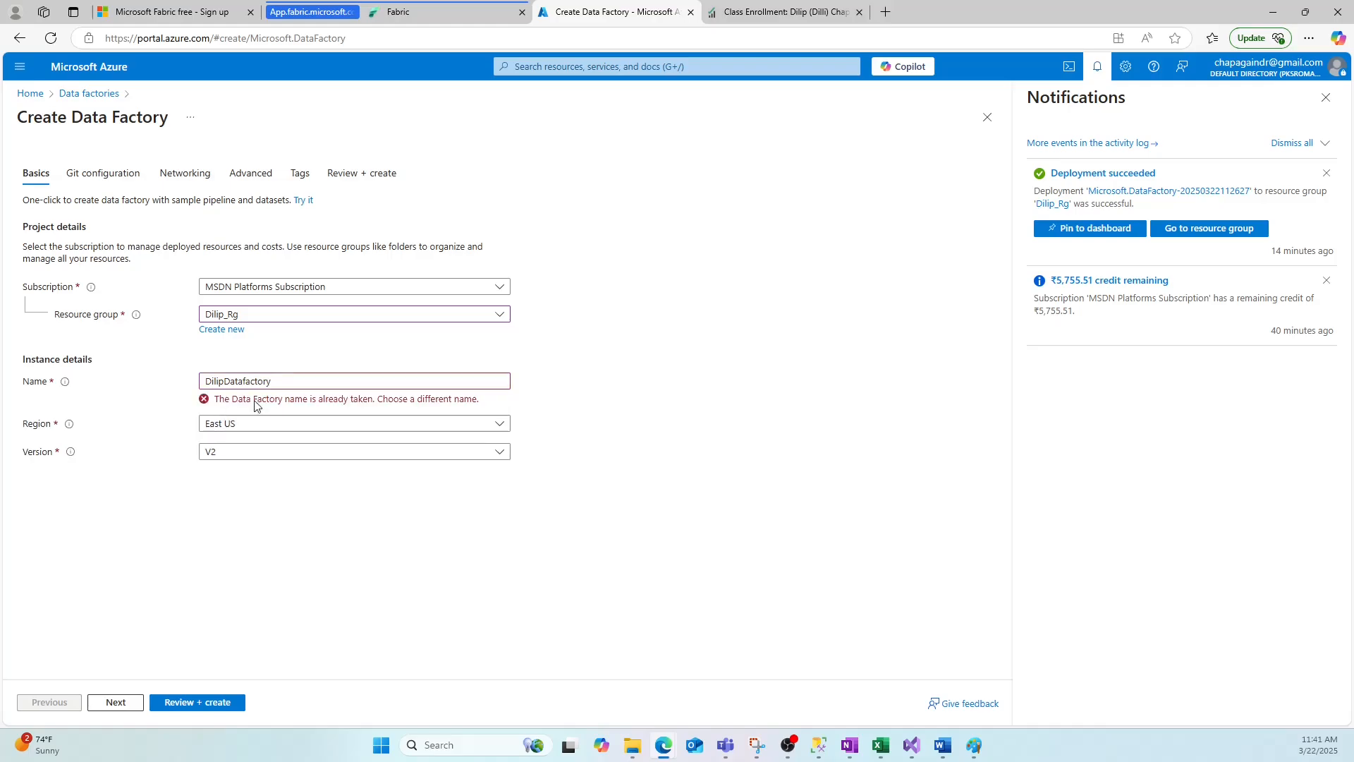
click(278, 381)
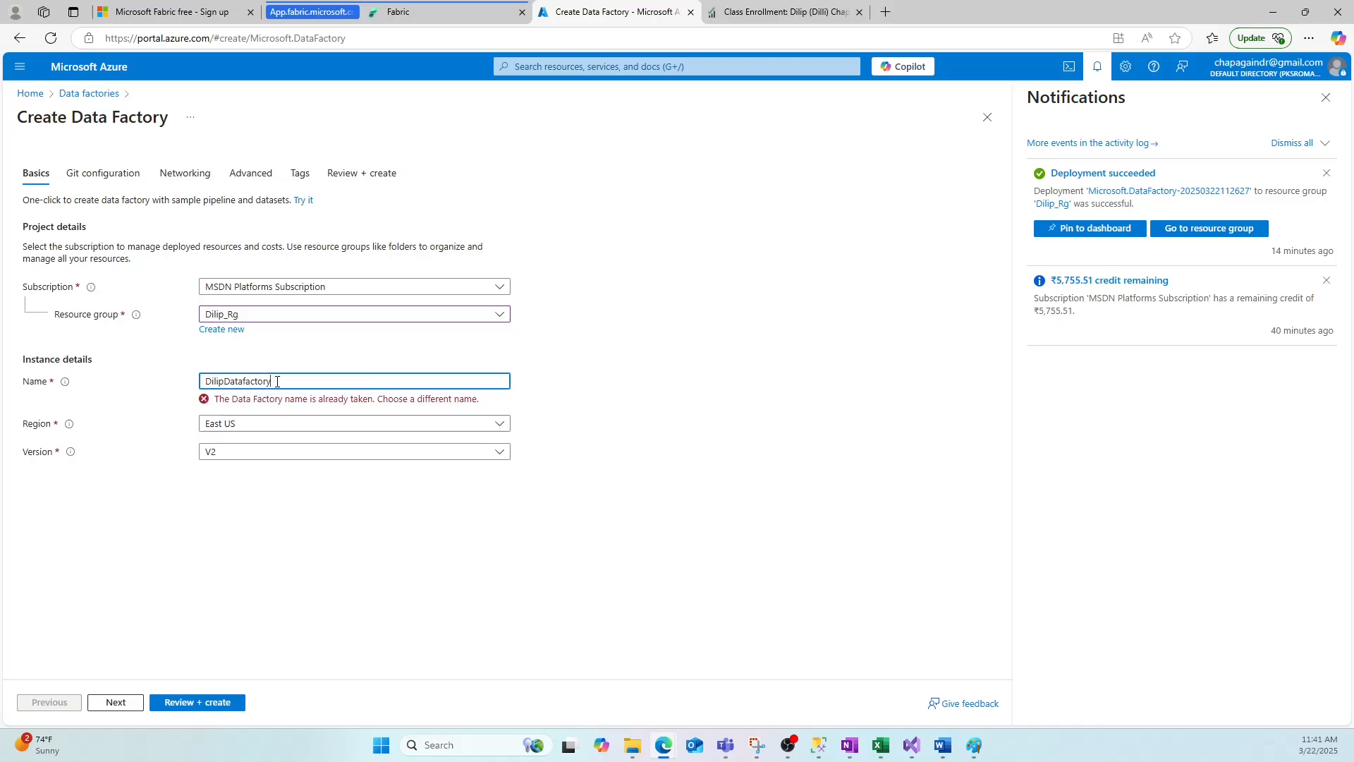
click(314, 512)
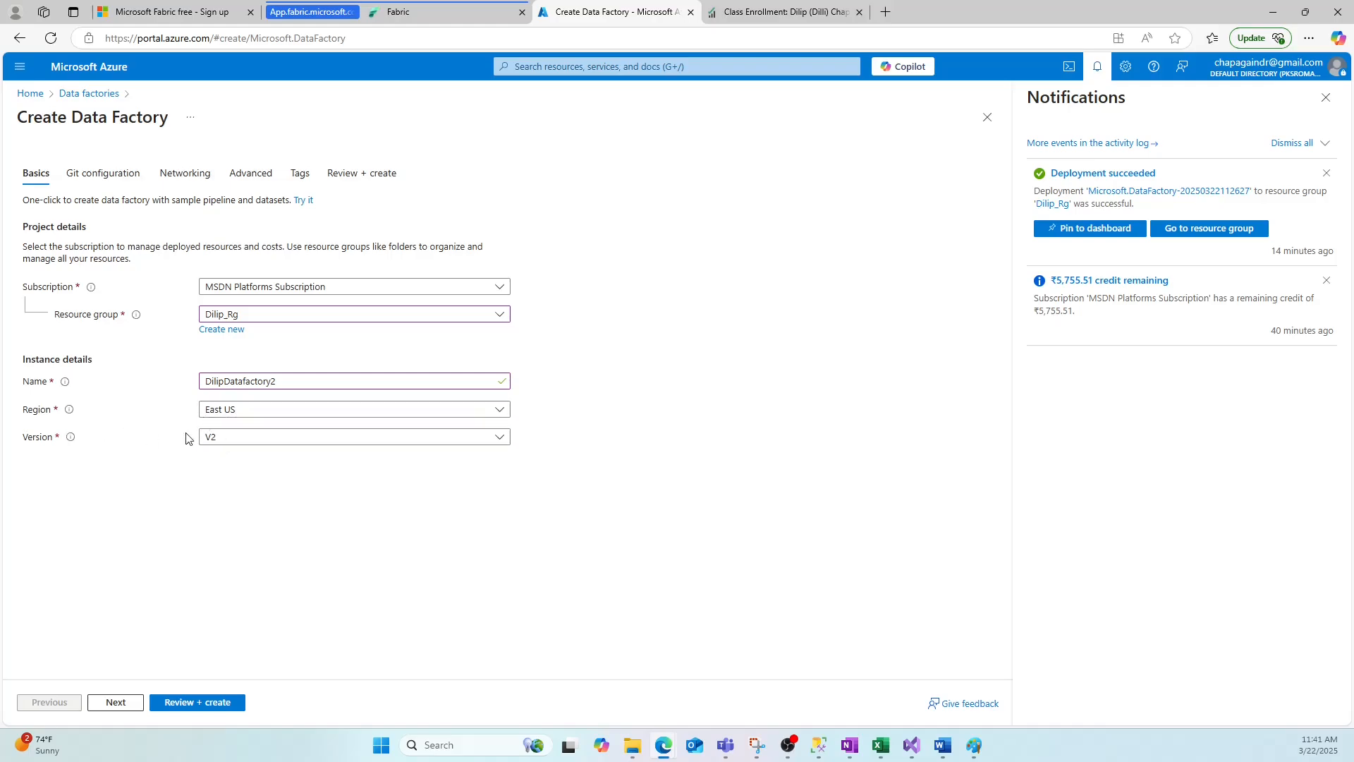
Review the Git configuration, Networking, Advanced and Tags settings of the new data factory.
click(235, 443)
click(184, 477)
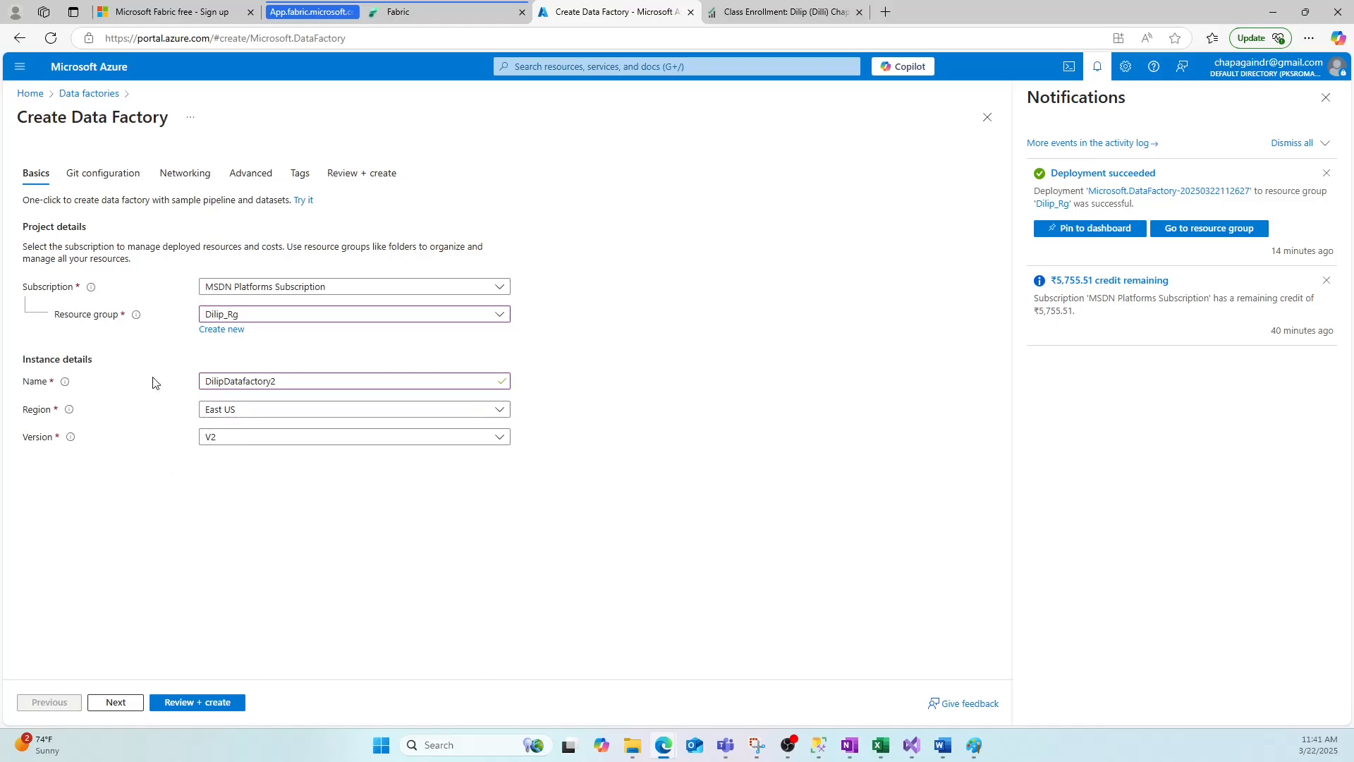
click(104, 174)
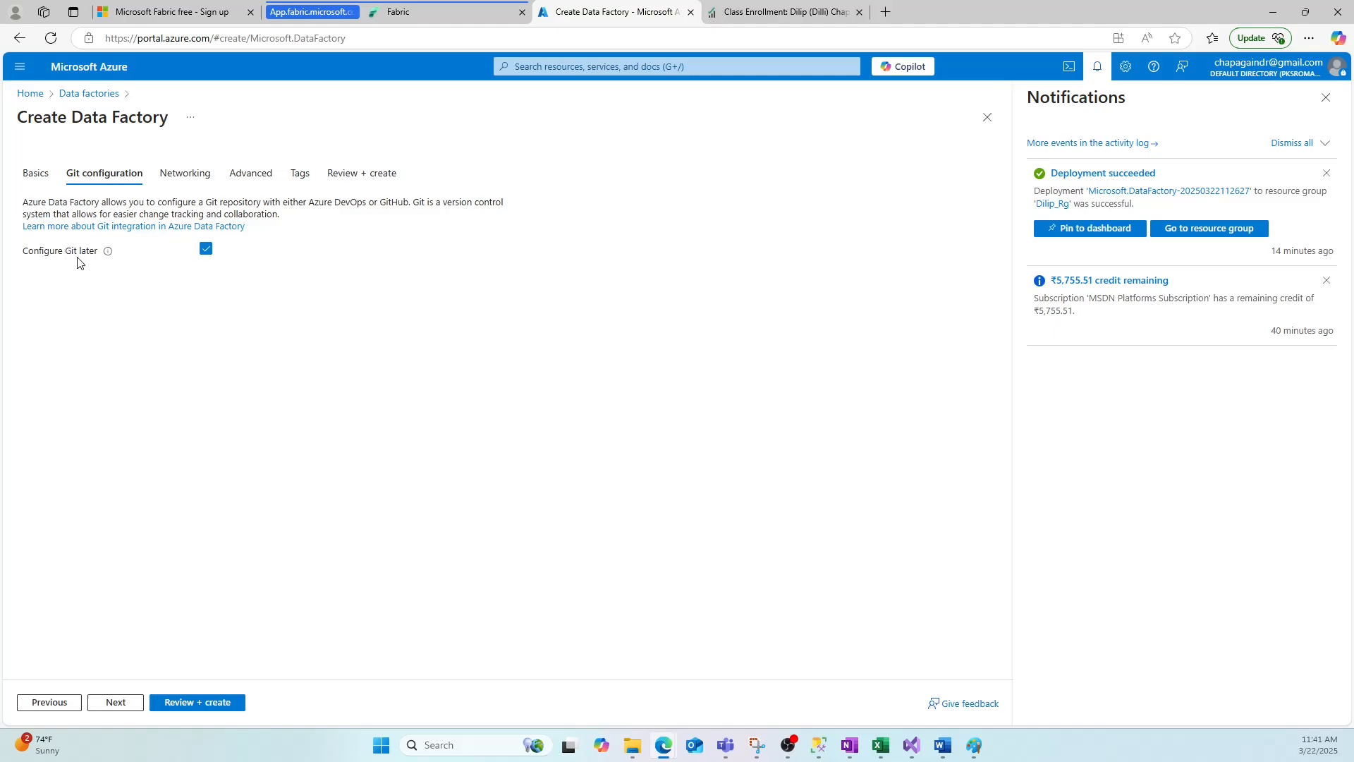
click(185, 174)
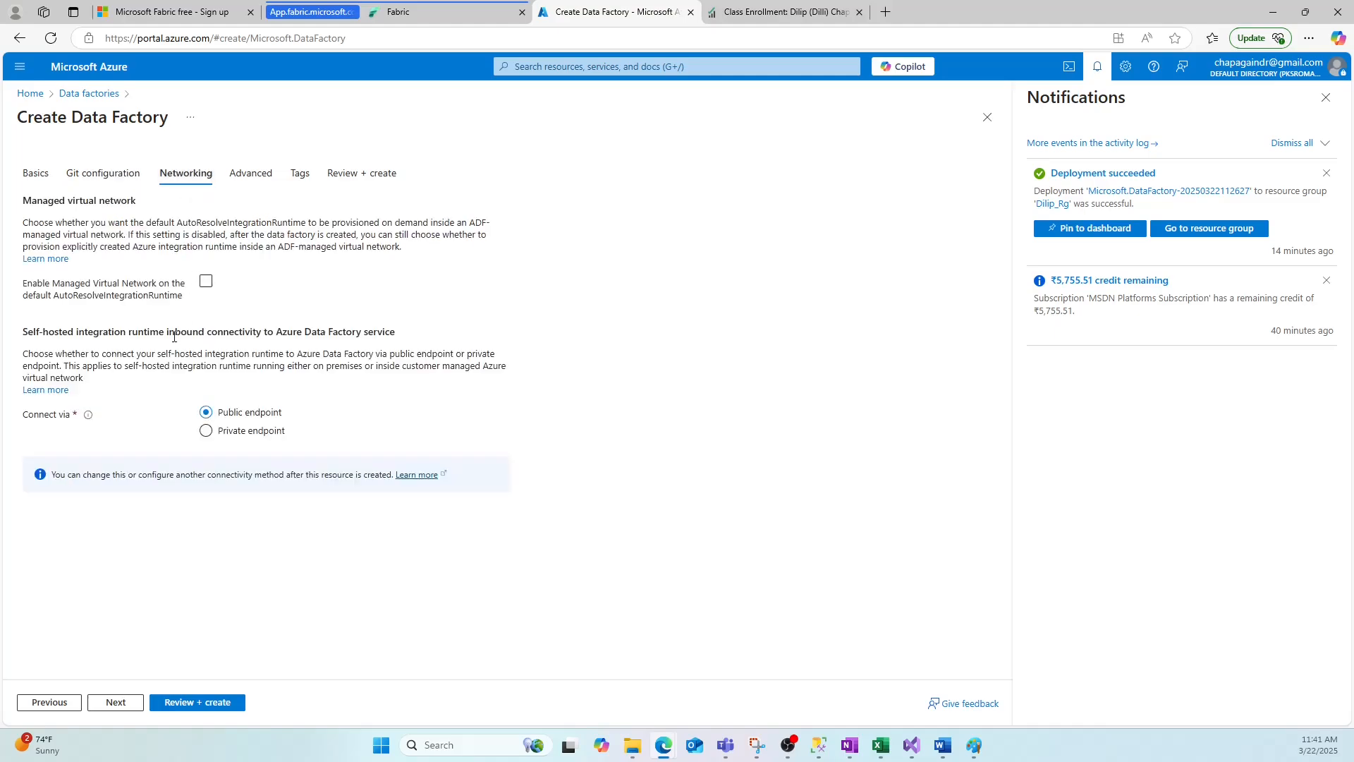
click(205, 431)
click(251, 173)
click(301, 174)
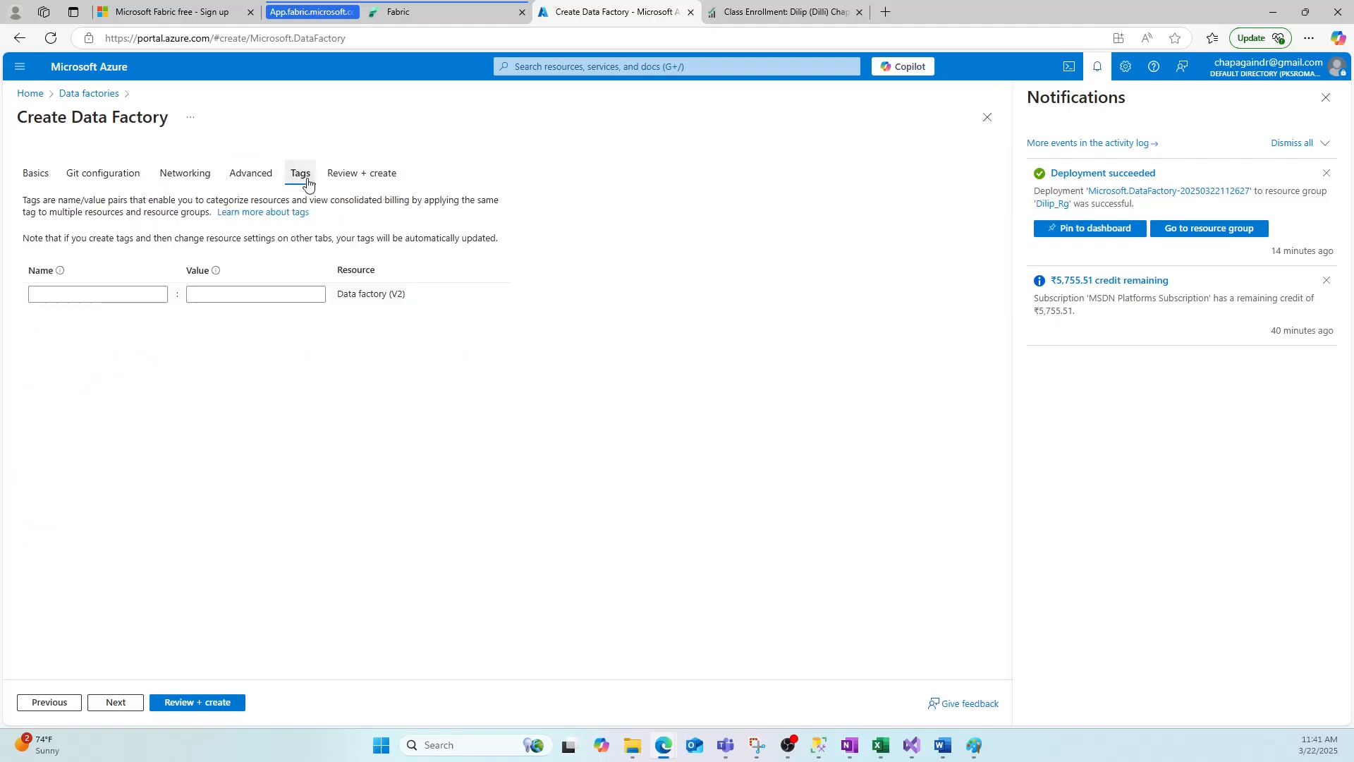
Create the data factory from the review page and go to the deployed resource.
click(362, 174)
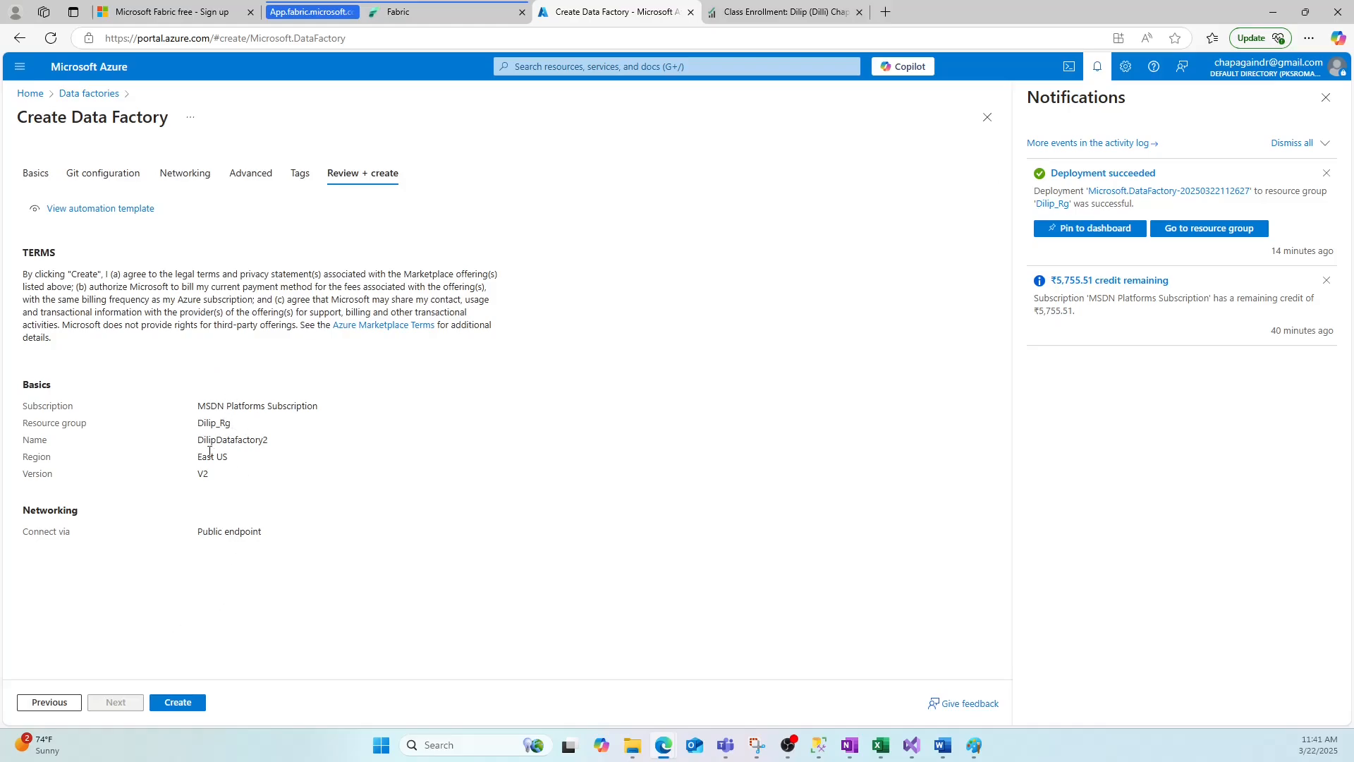
click(159, 700)
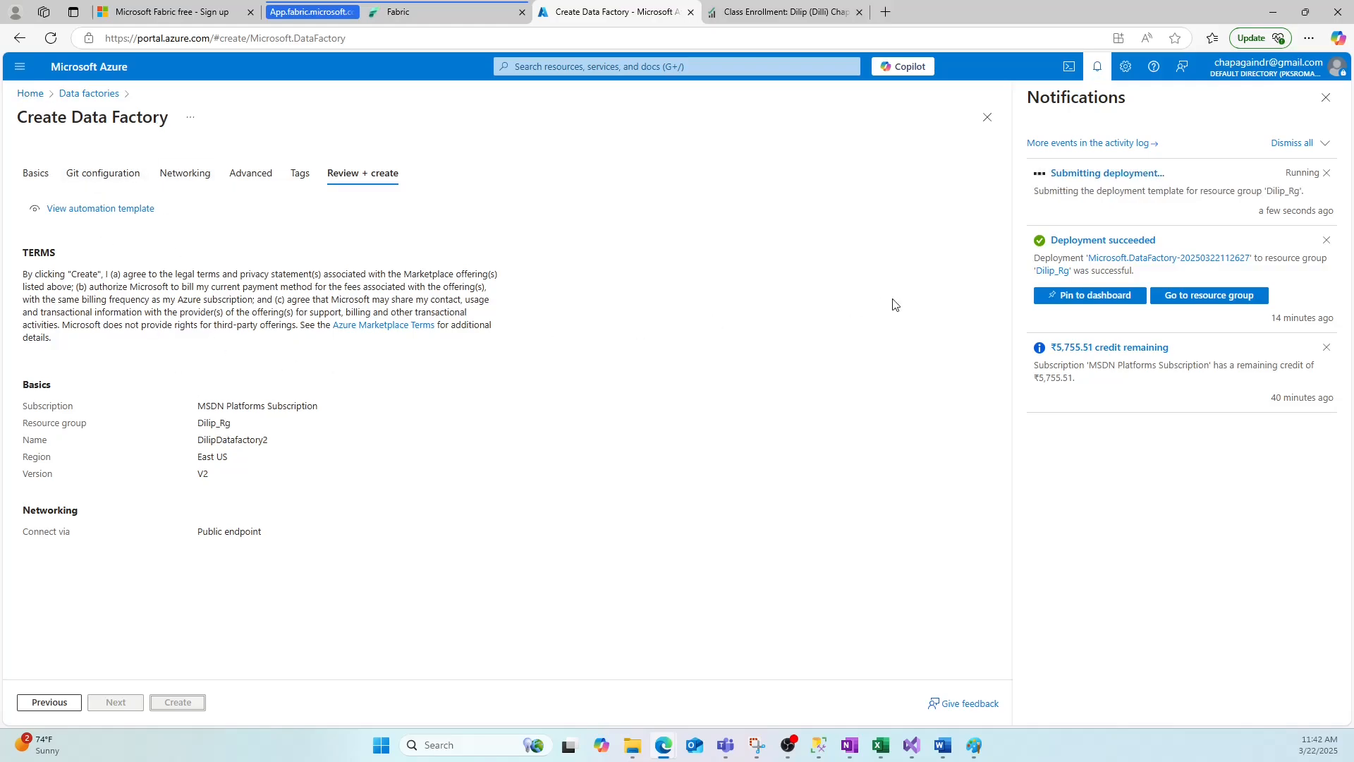
click(1126, 175)
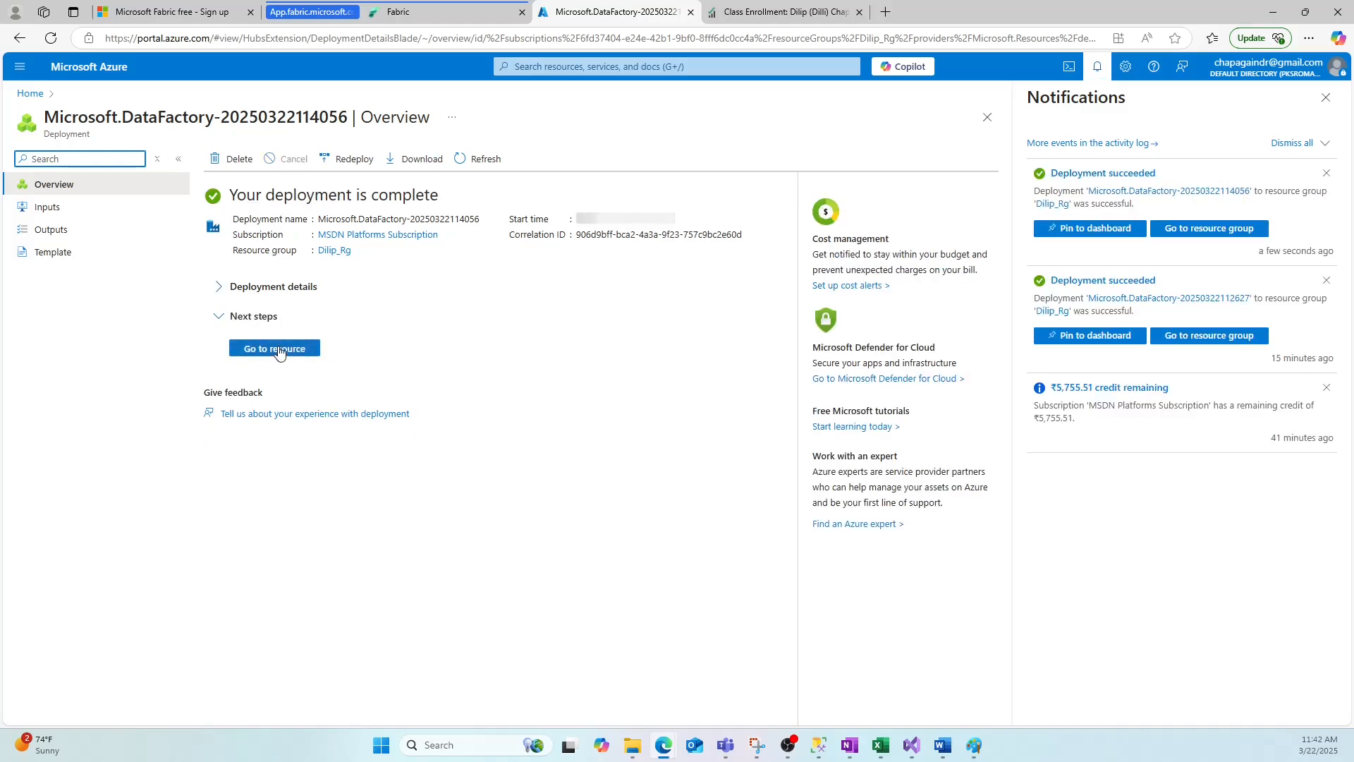
click(275, 352)
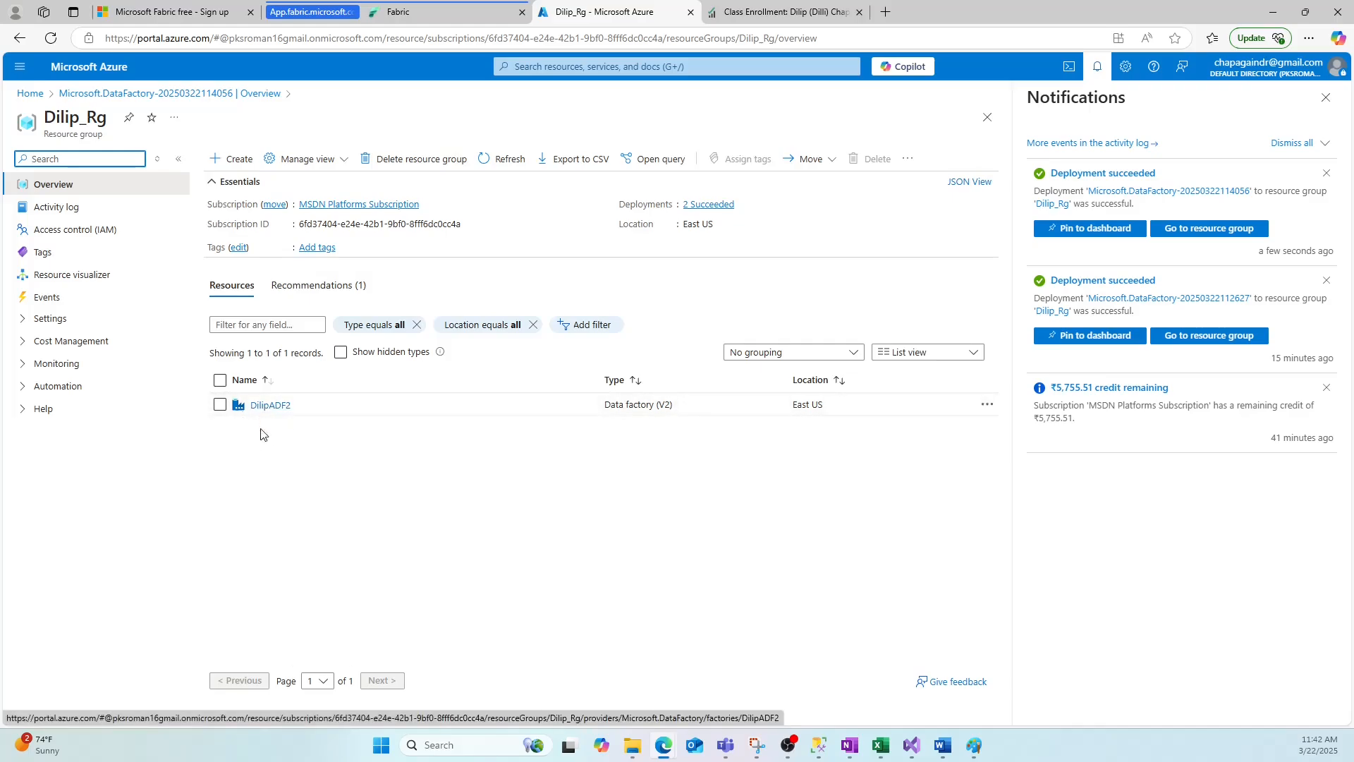
Open DilipDatafactory2 from the resource group and launch Azure Data Factory Studio.
click(50, 38)
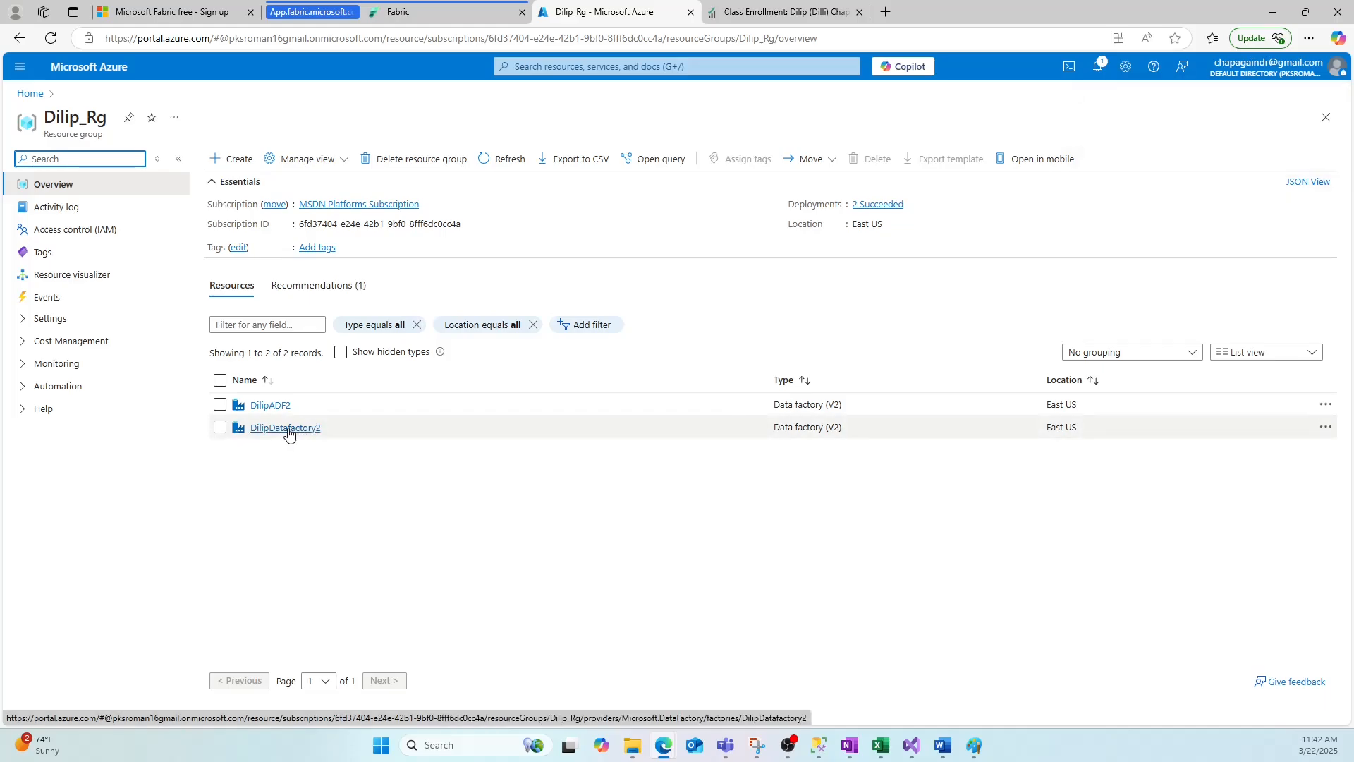
click(274, 428)
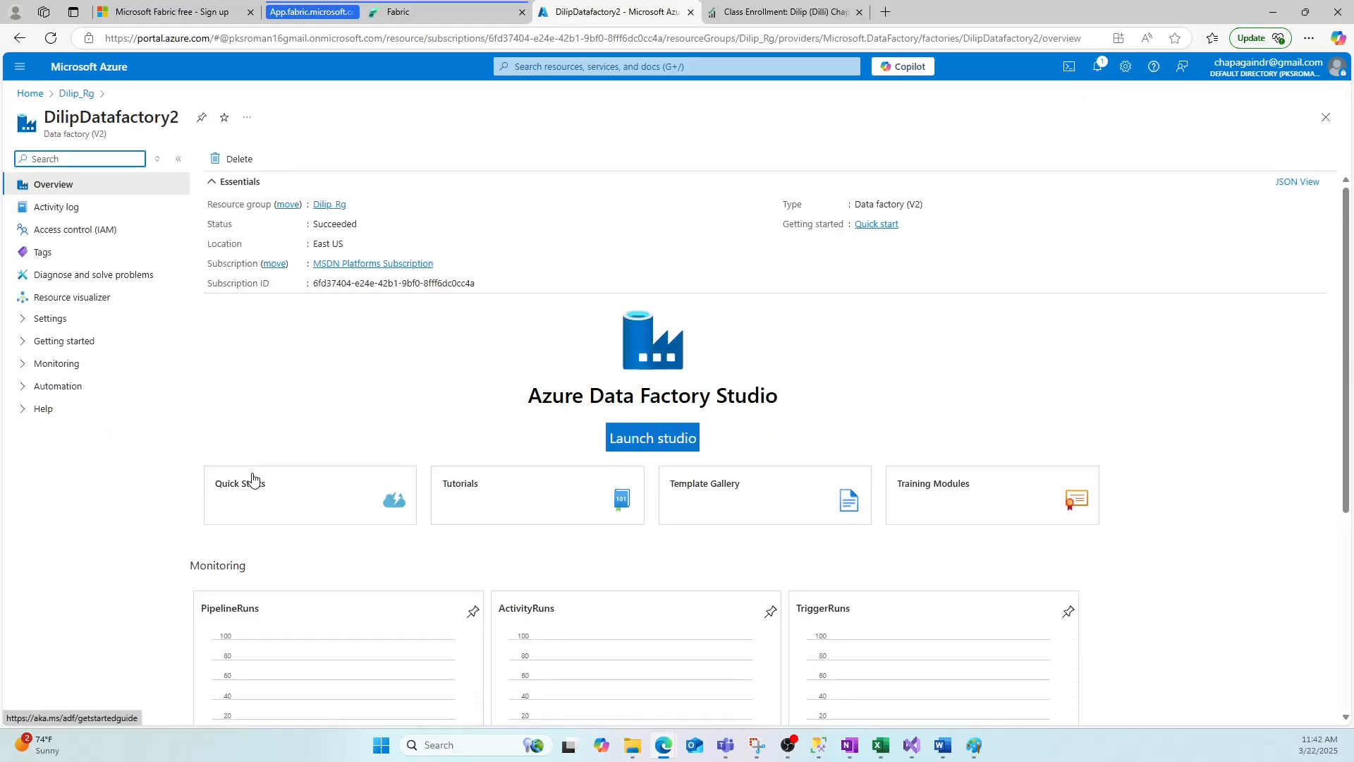
click(660, 438)
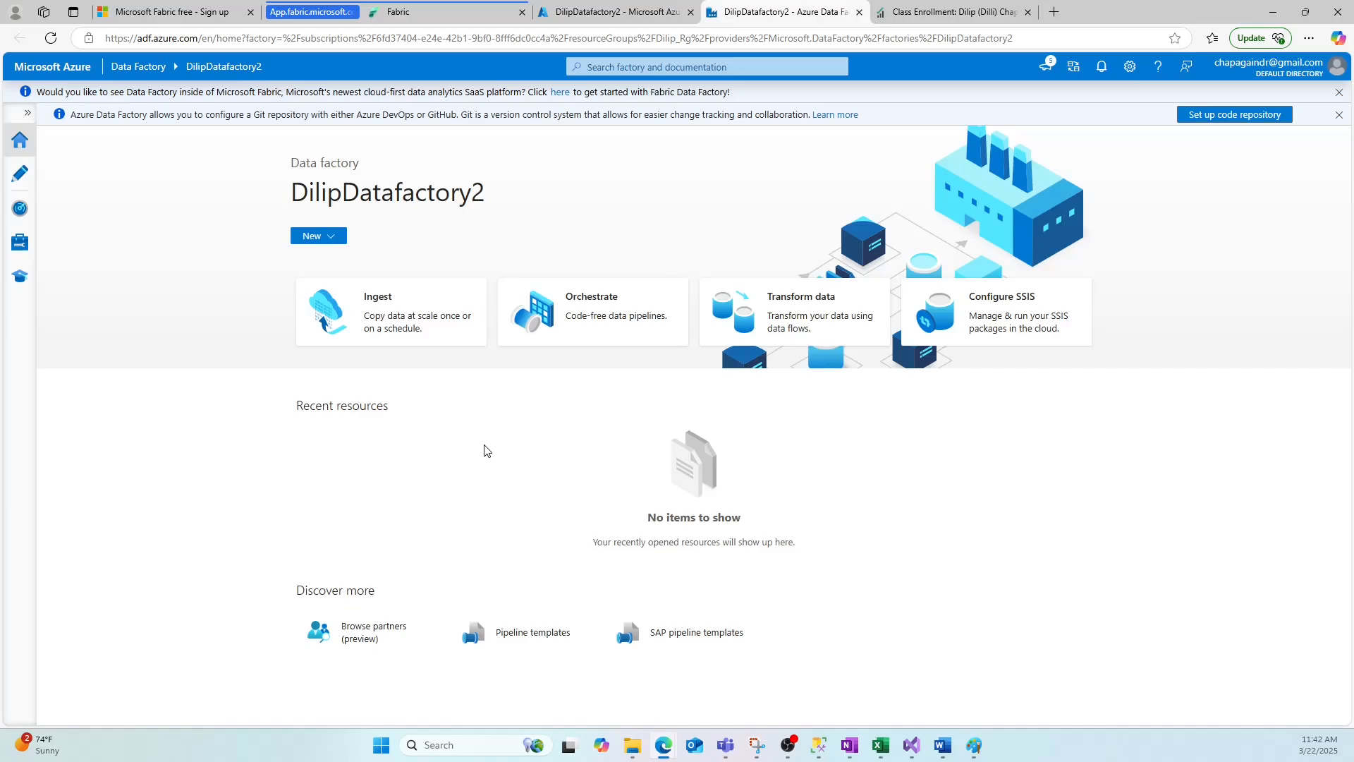
Switch to the Paint slides to review the Linked Service slide, then return to Data Factory Studio.
key(alt+Tab)
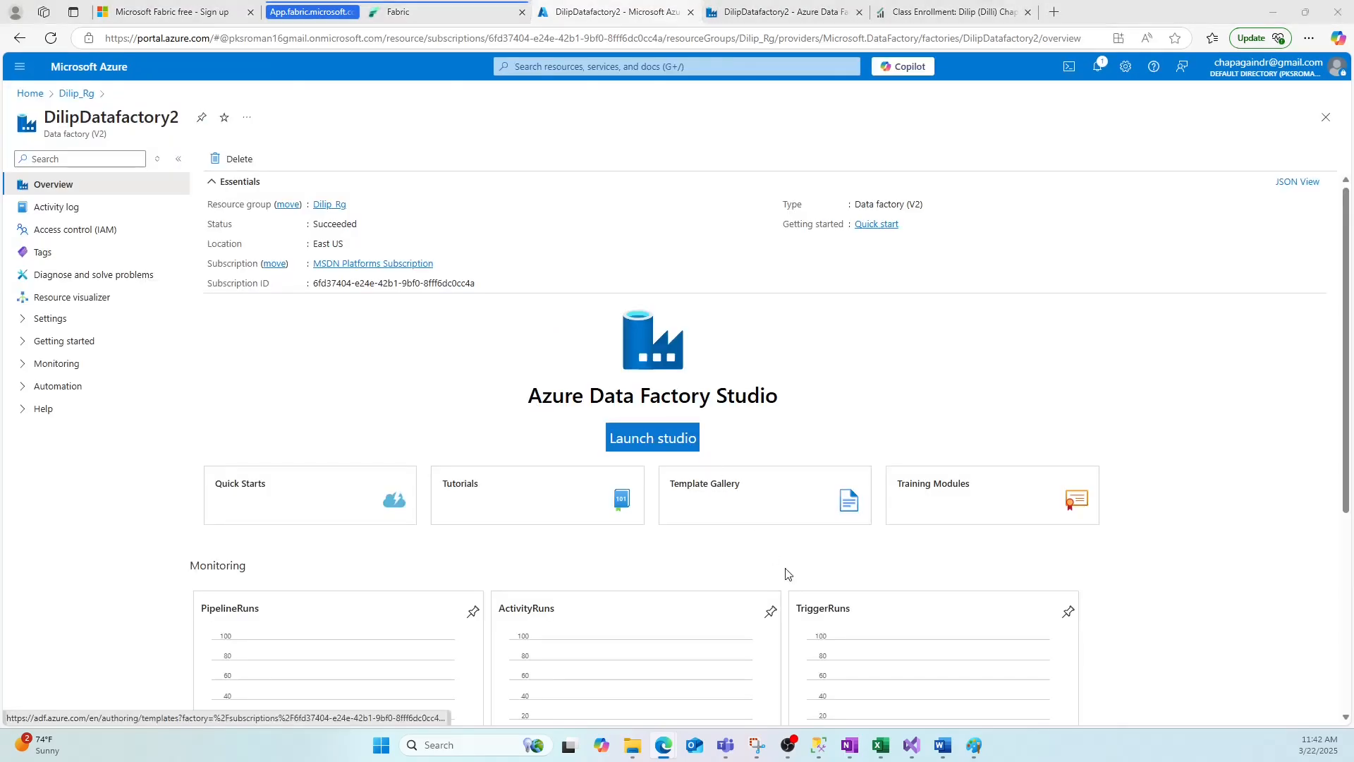
key(alt+Tab)
click(973, 746)
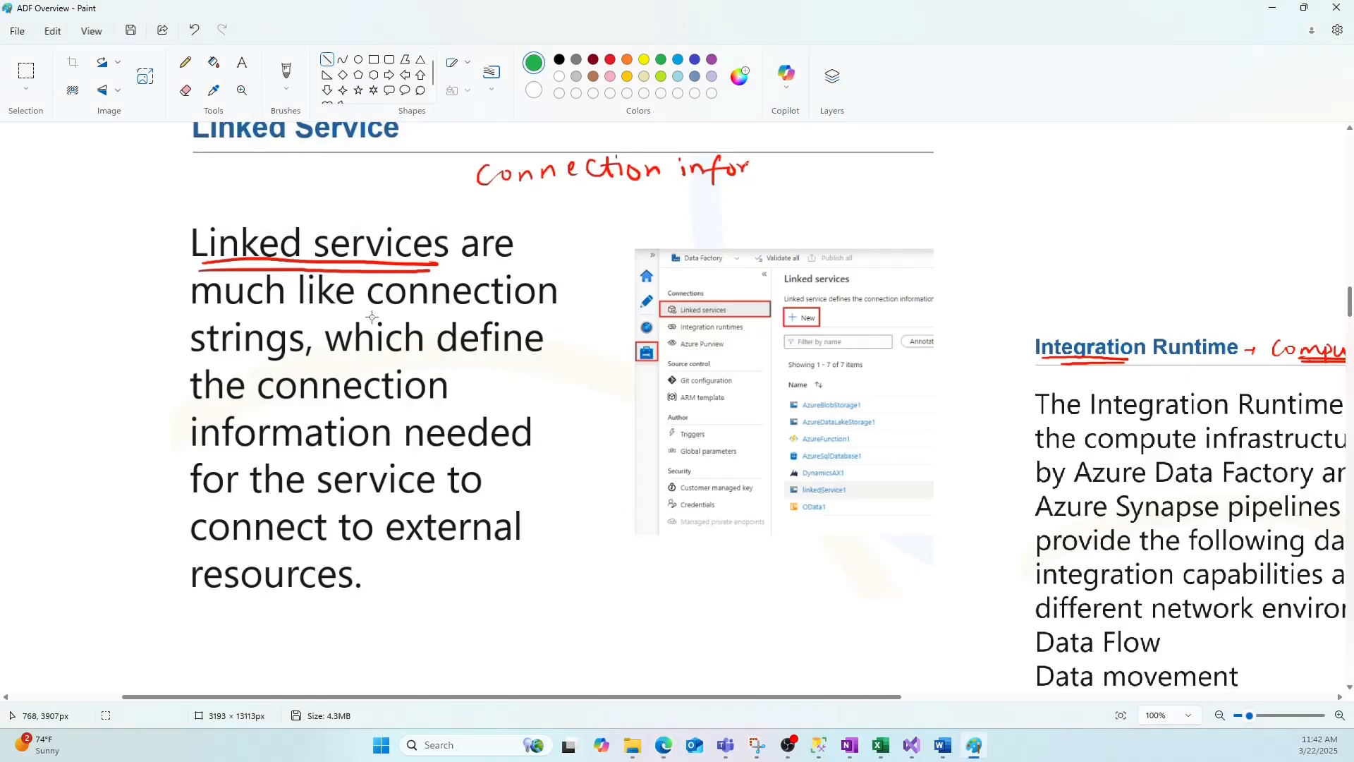
scroll(974, 431, up, 1)
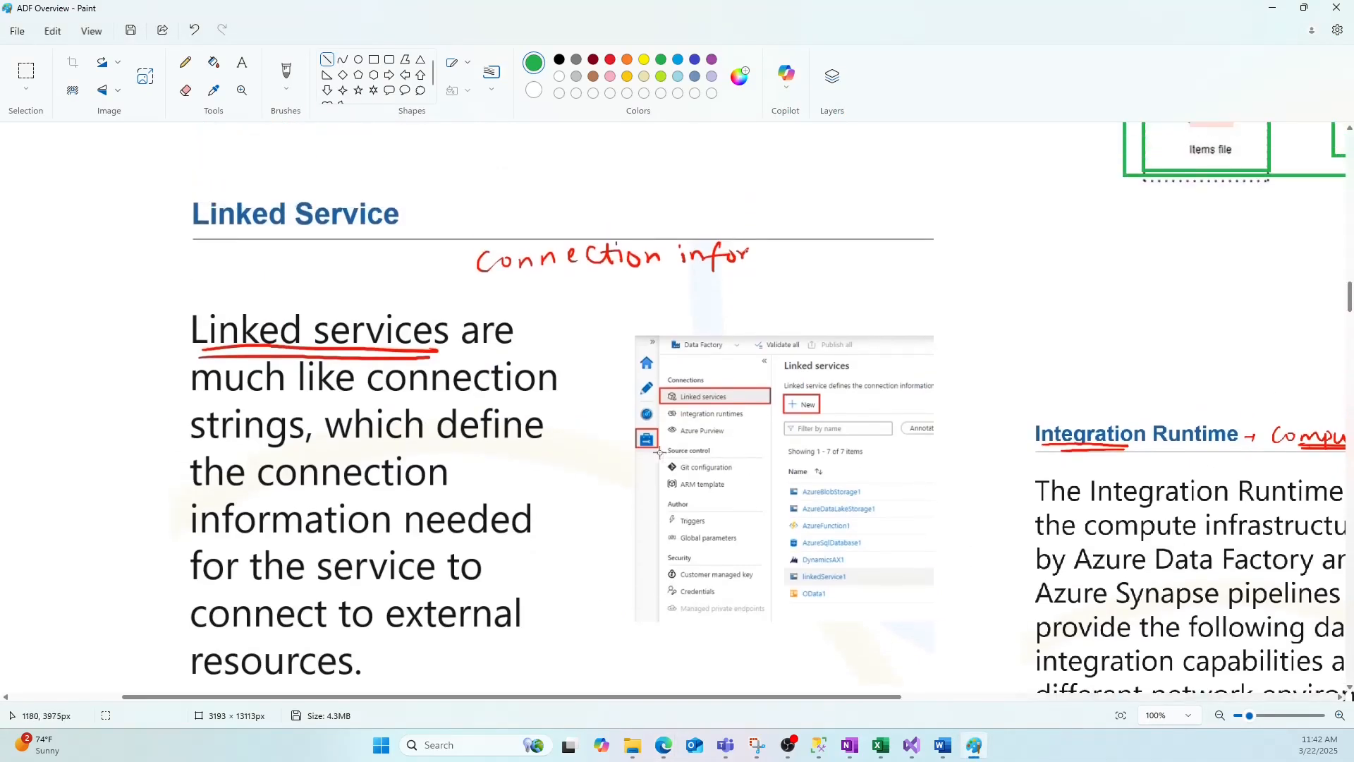
key(alt+Tab)
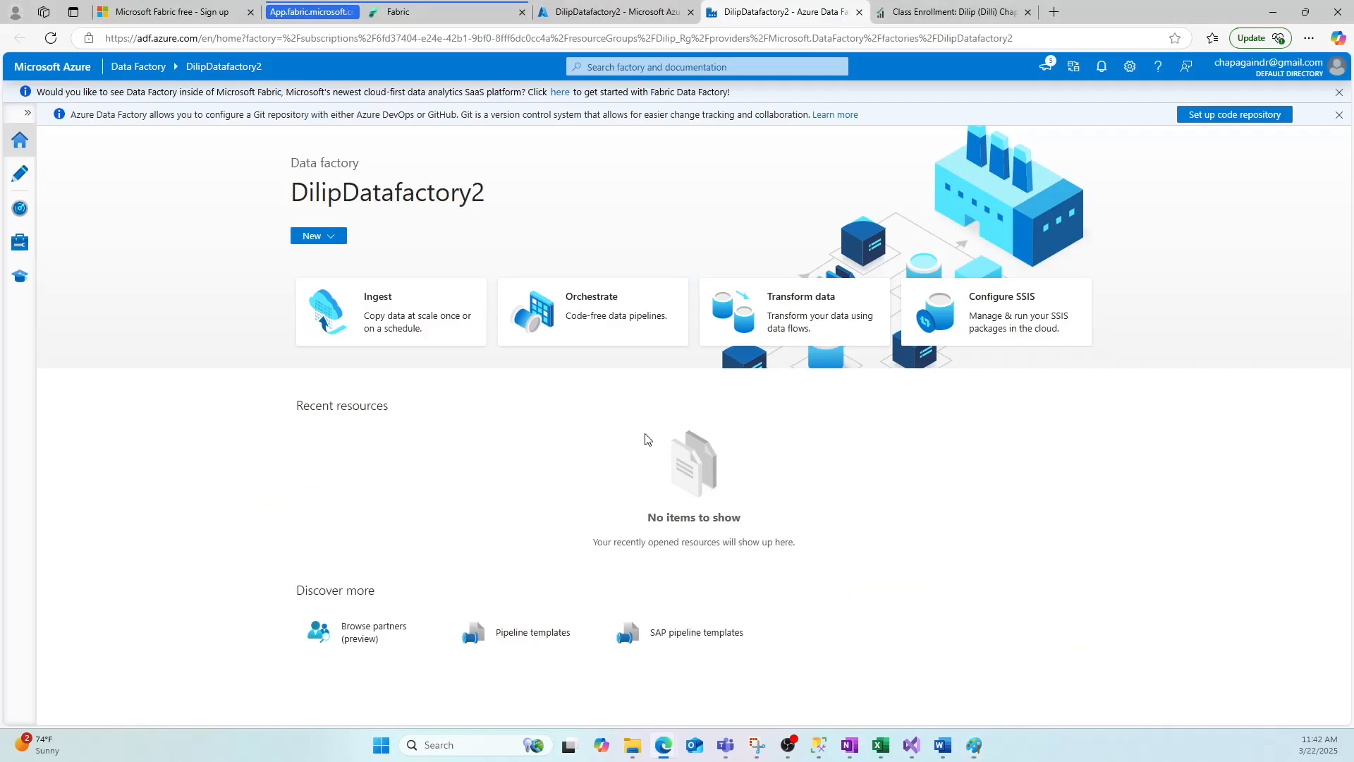
Start a new Azure Data Lake Storage Gen2 linked service from the Manage hub.
click(19, 245)
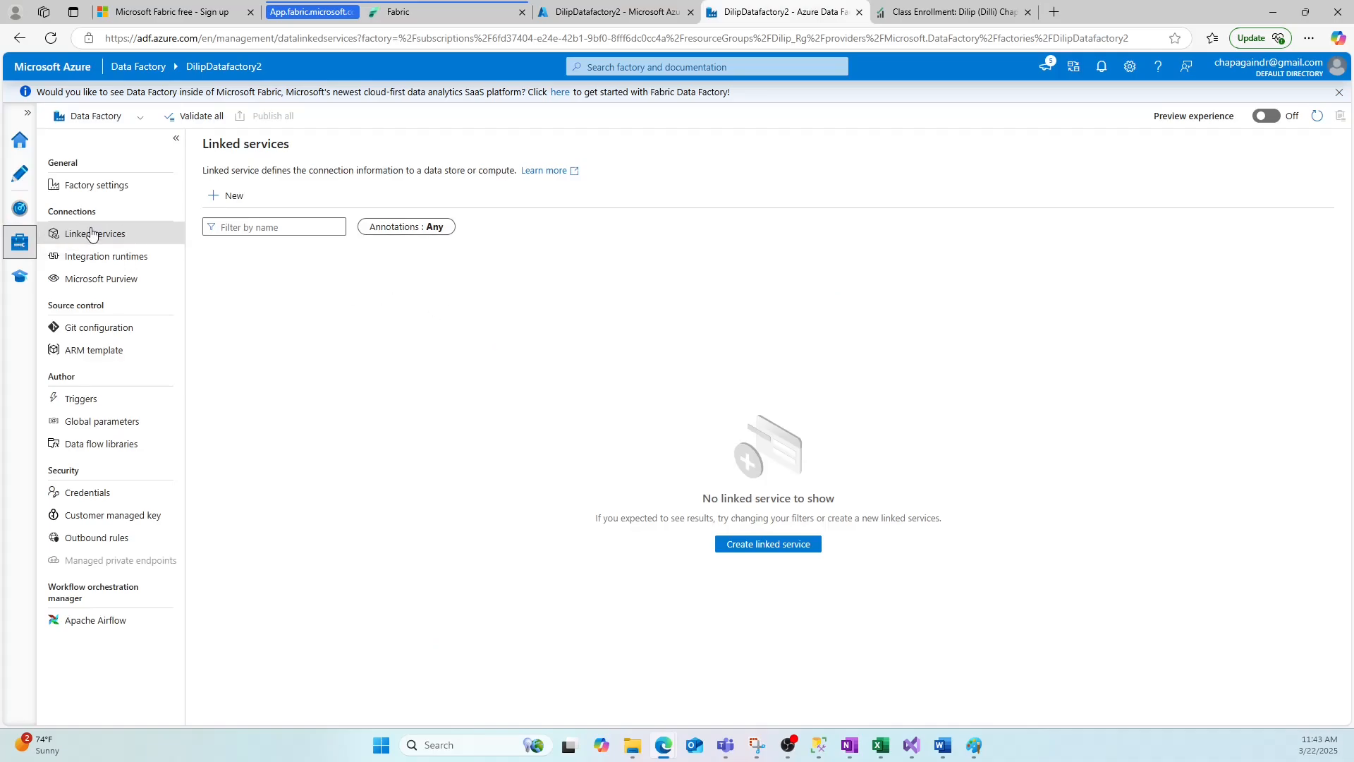
click(223, 203)
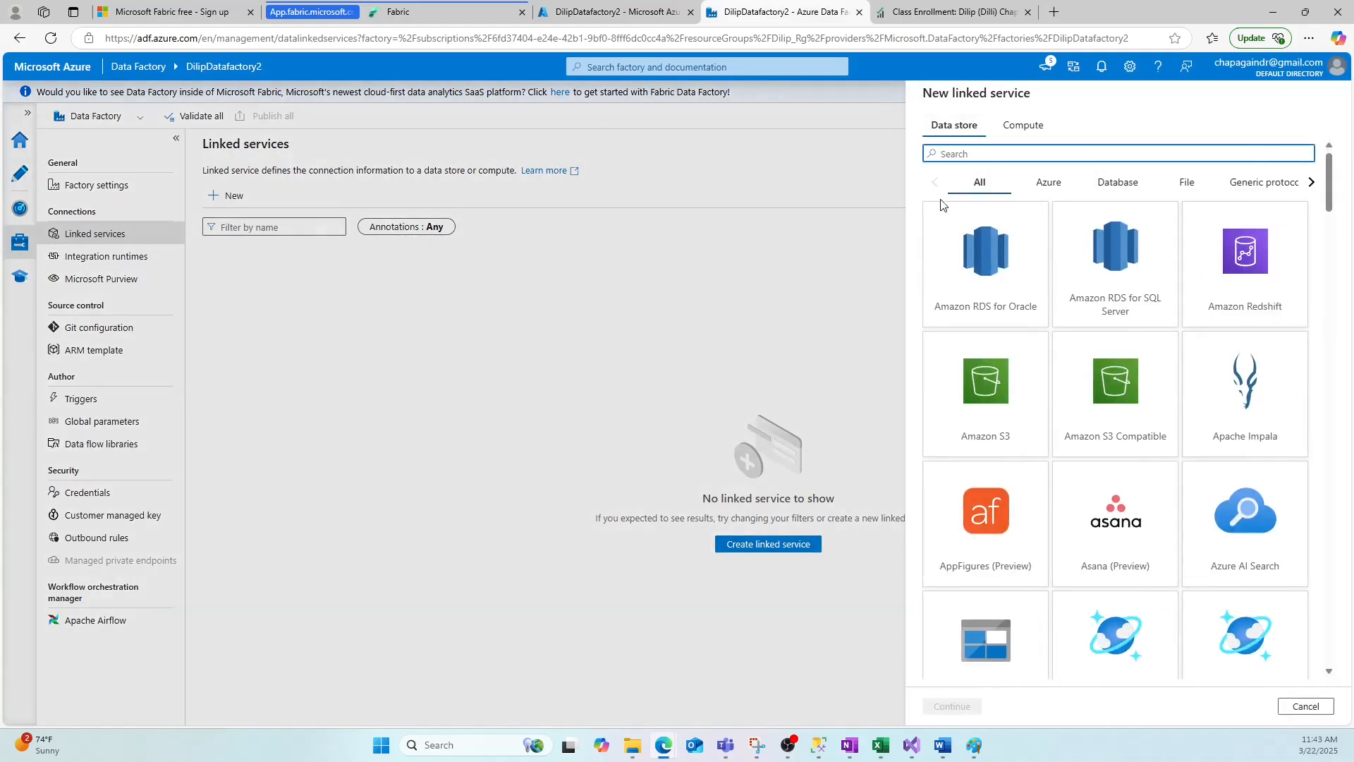
click(1332, 187)
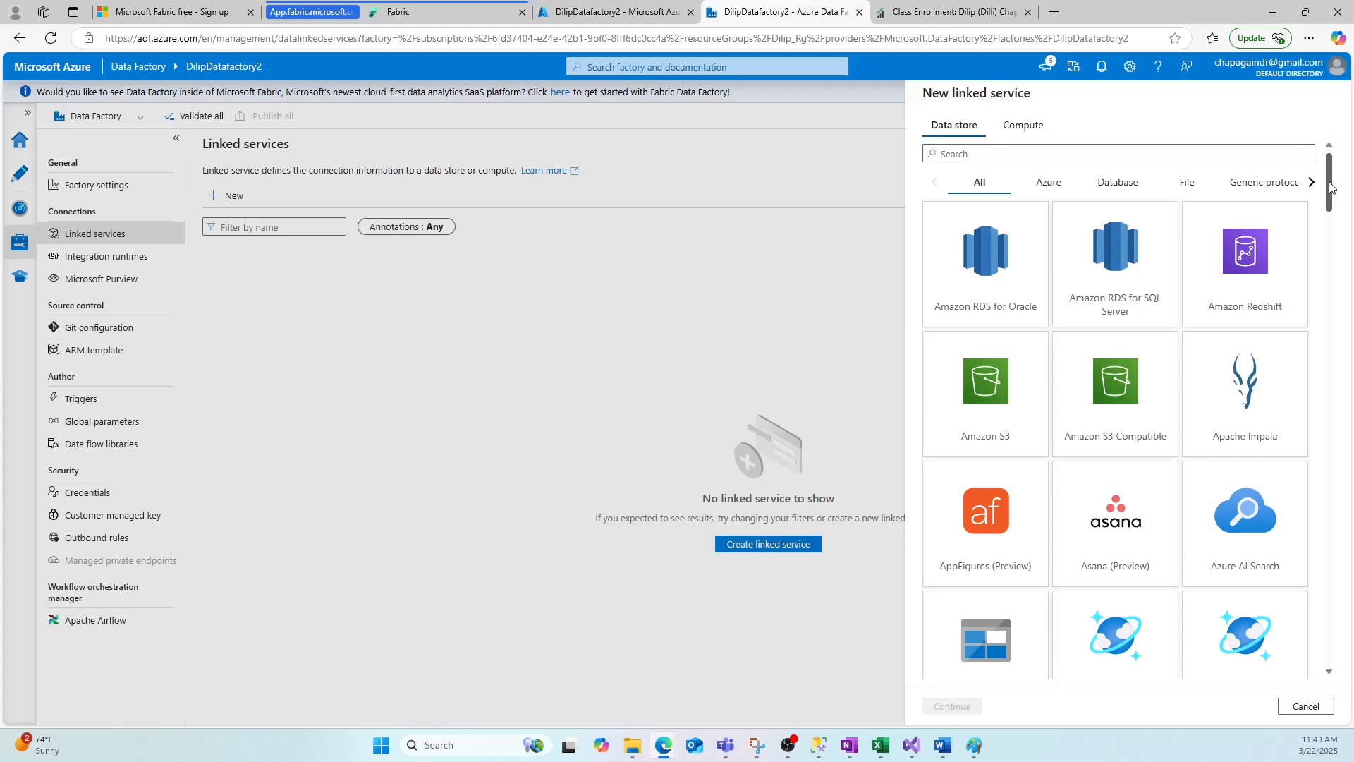
drag(1332, 187, 1313, 220)
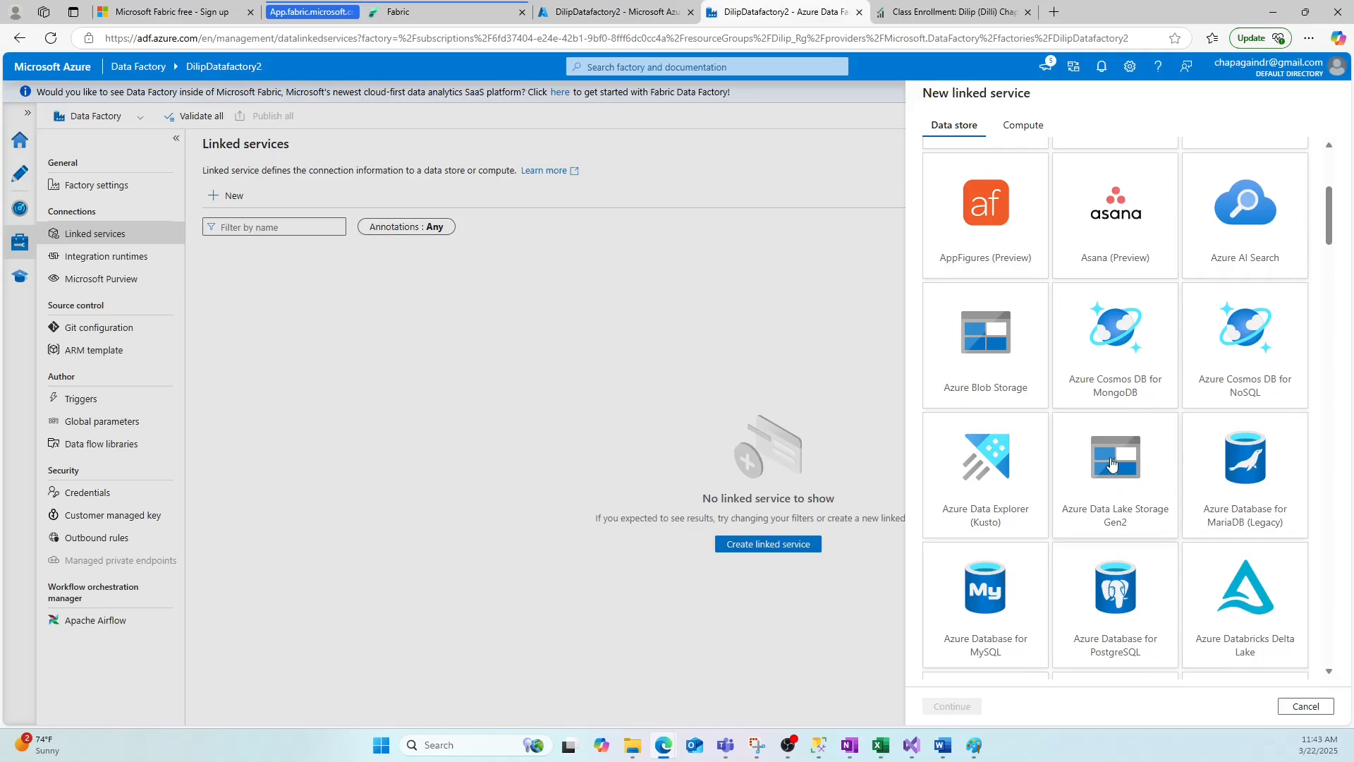
click(1111, 462)
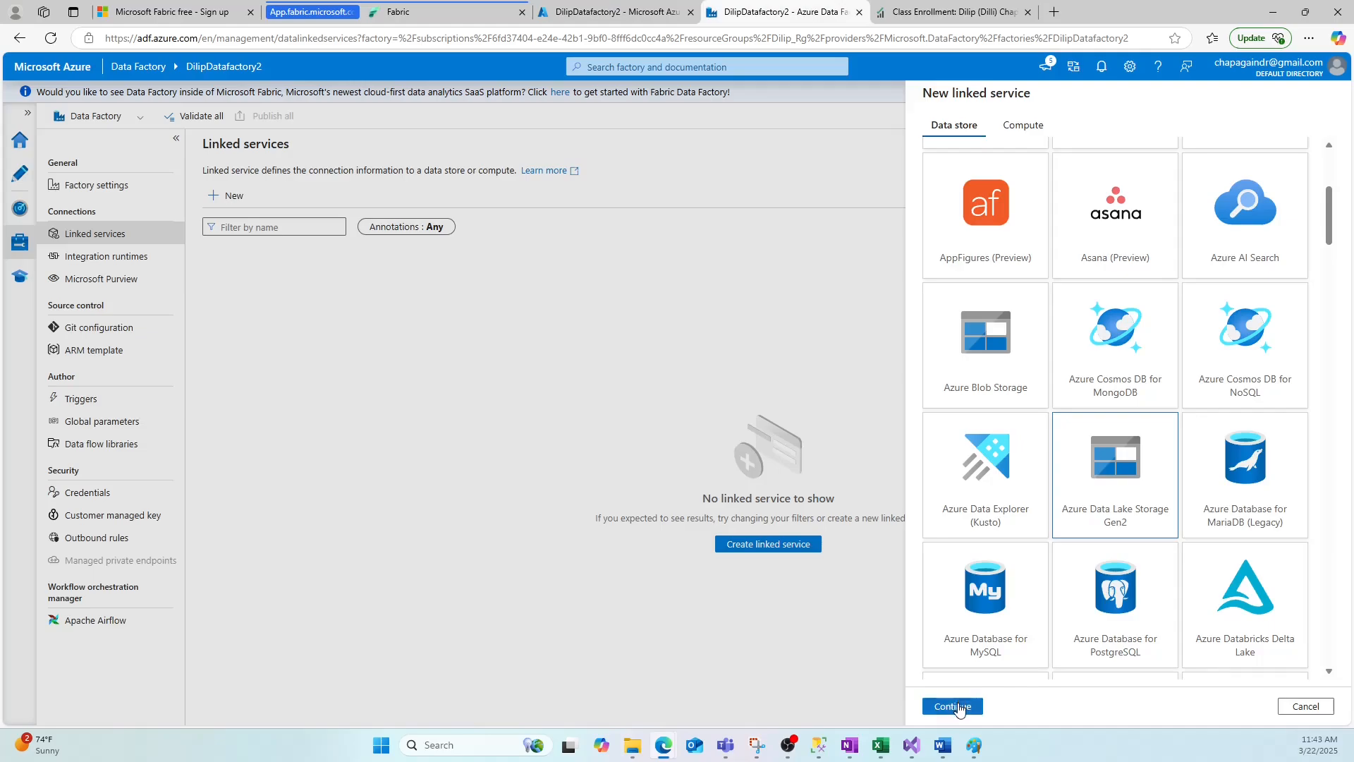
click(952, 706)
Name the linked service DilipDatalakeLinkService.
drag(1034, 151, 901, 167)
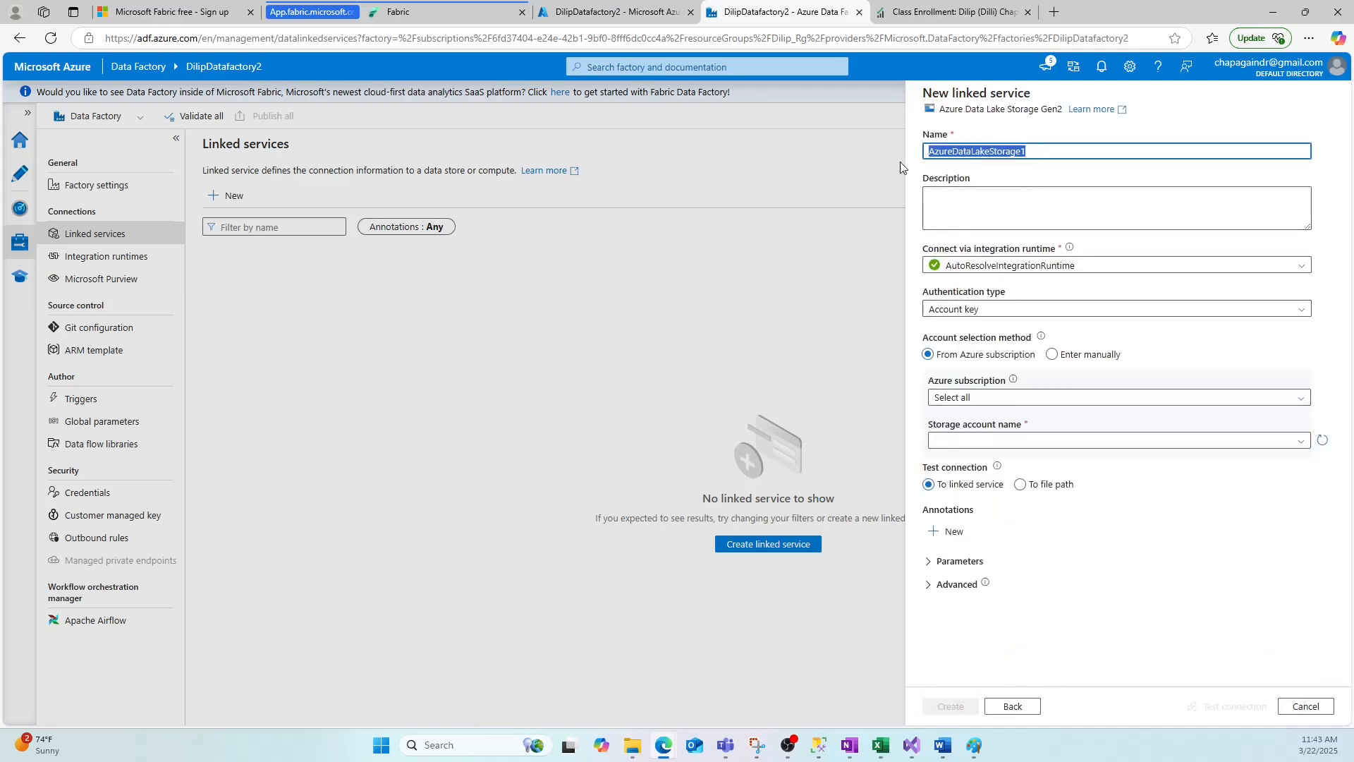
text(Dilip)
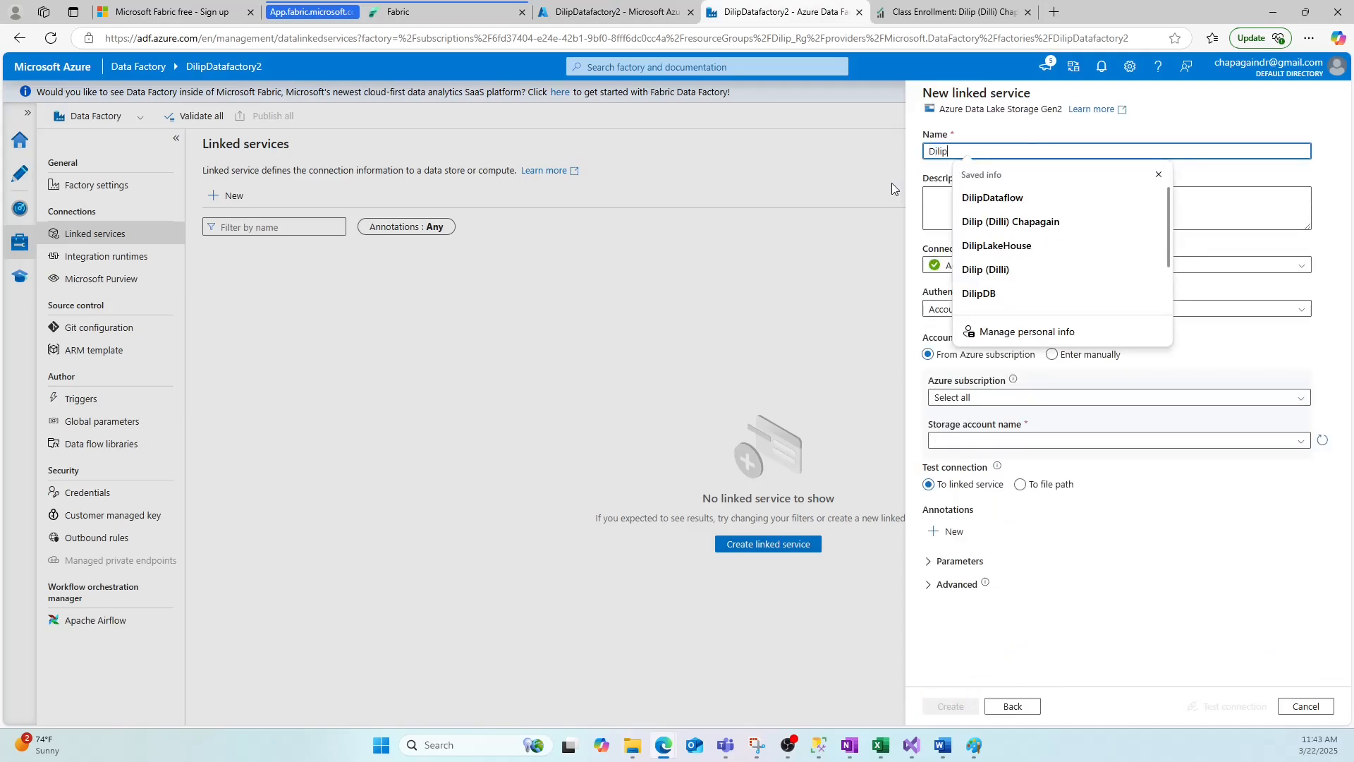
text(Datalek)
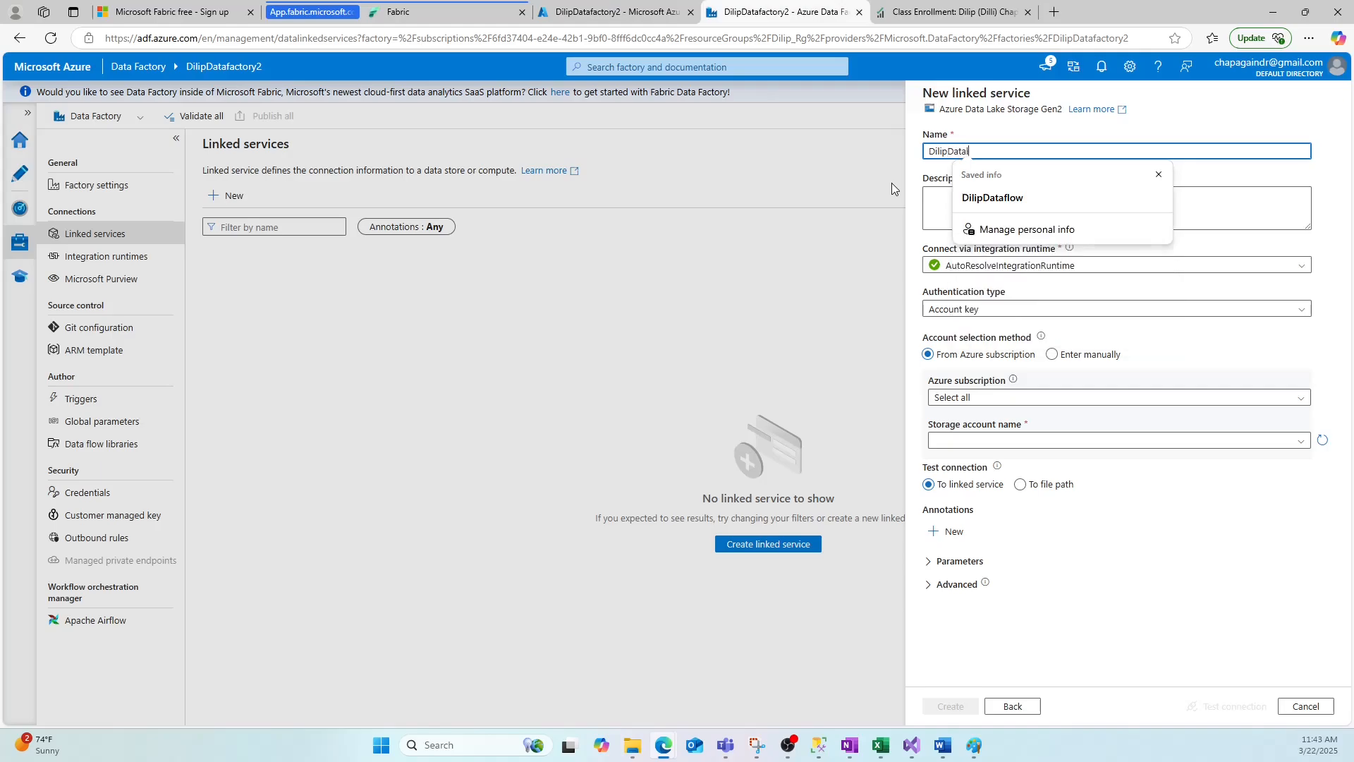
key(BackSpace)
key(BackSpace)
text(ake)
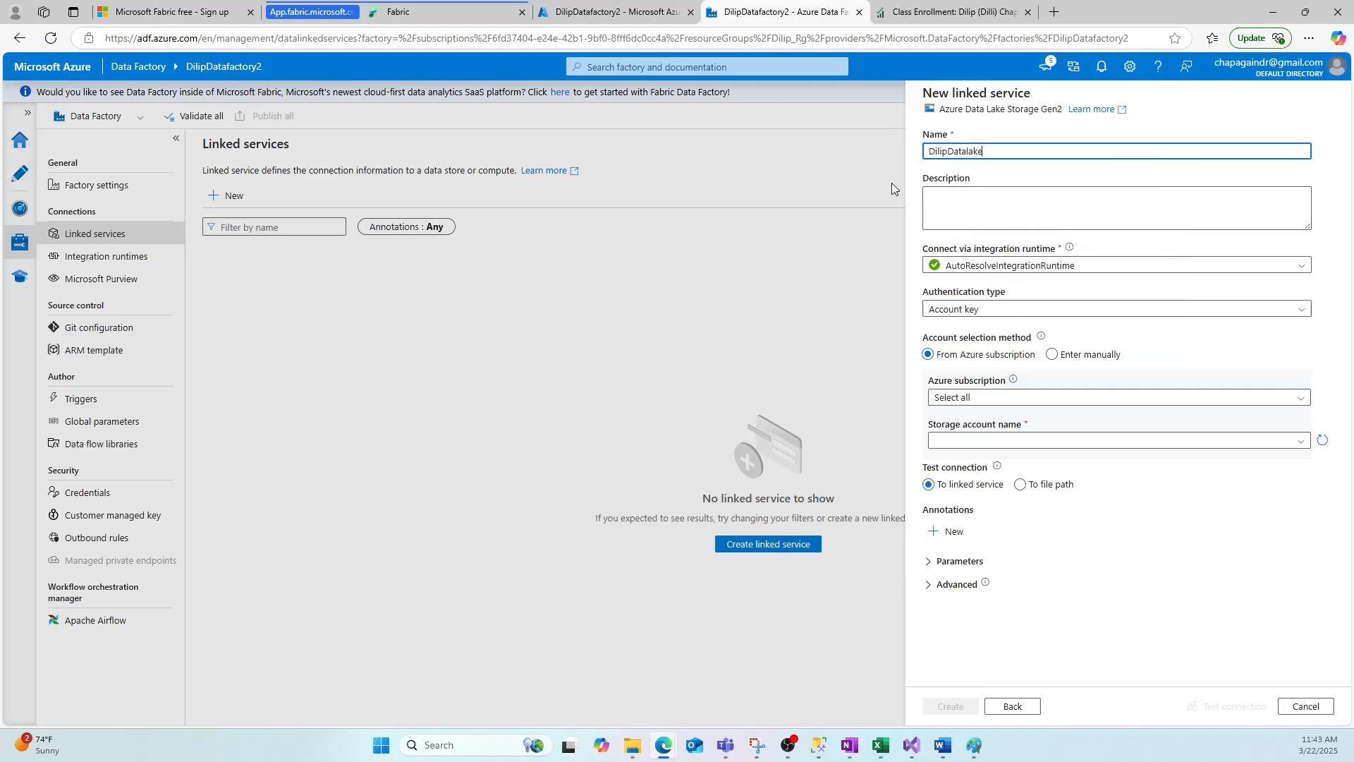
text(LinkService)
click(959, 204)
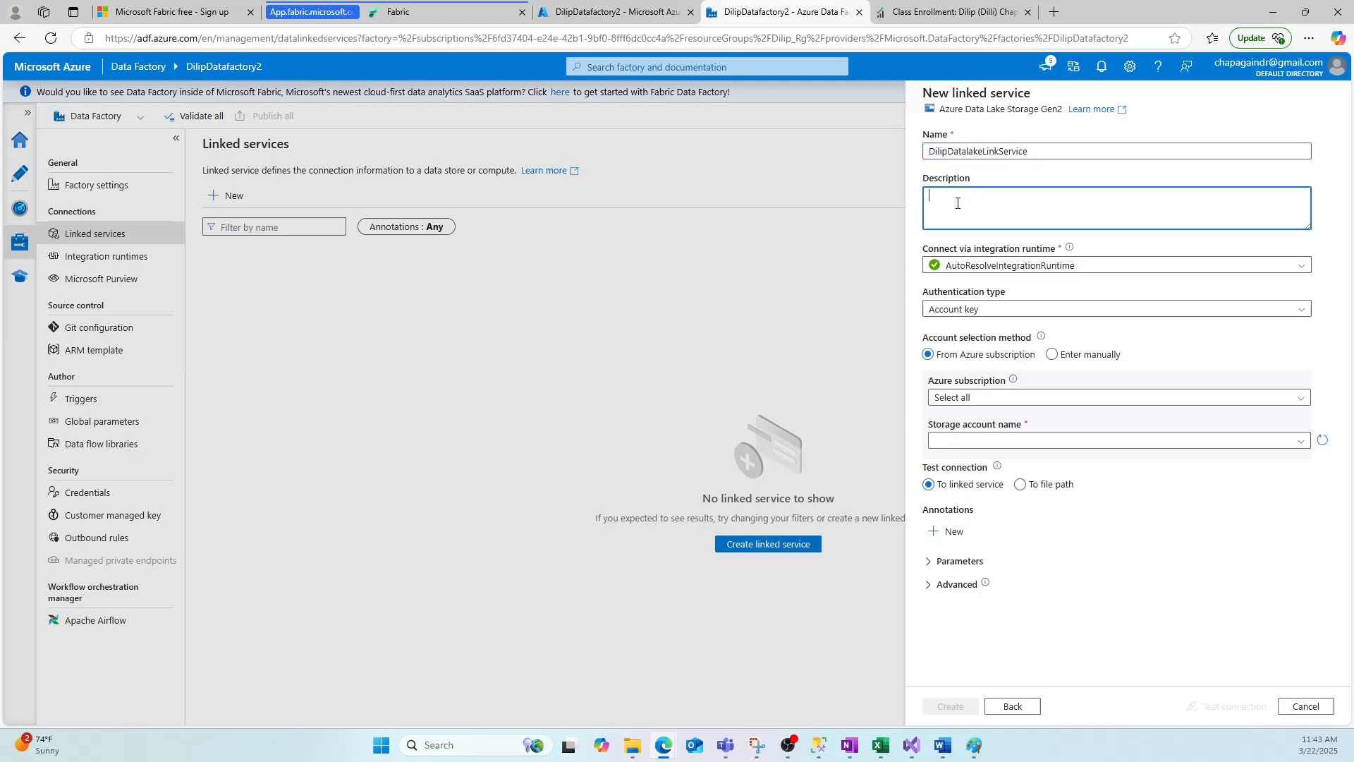
Switch to the Paint slides to review the Linked Service slide, then return to the new linked service form.
click(1052, 266)
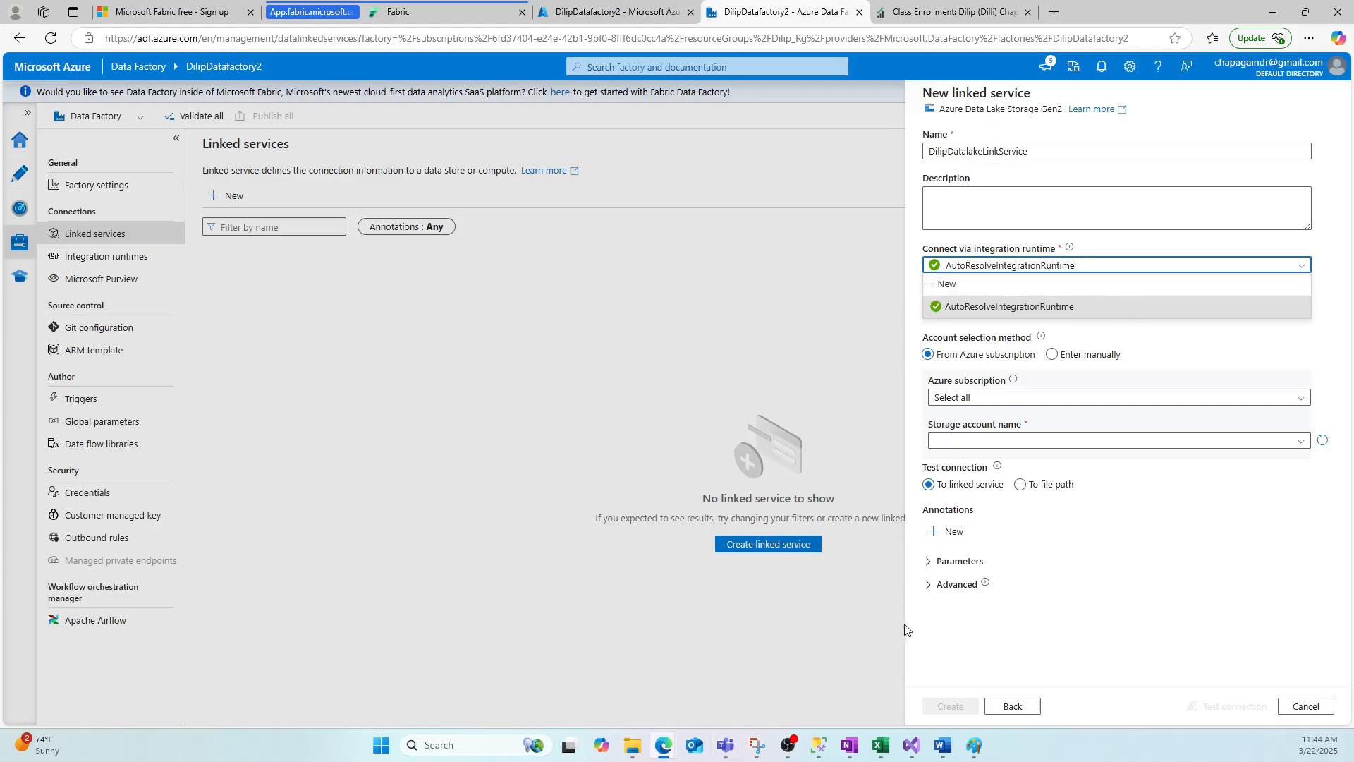
click(980, 746)
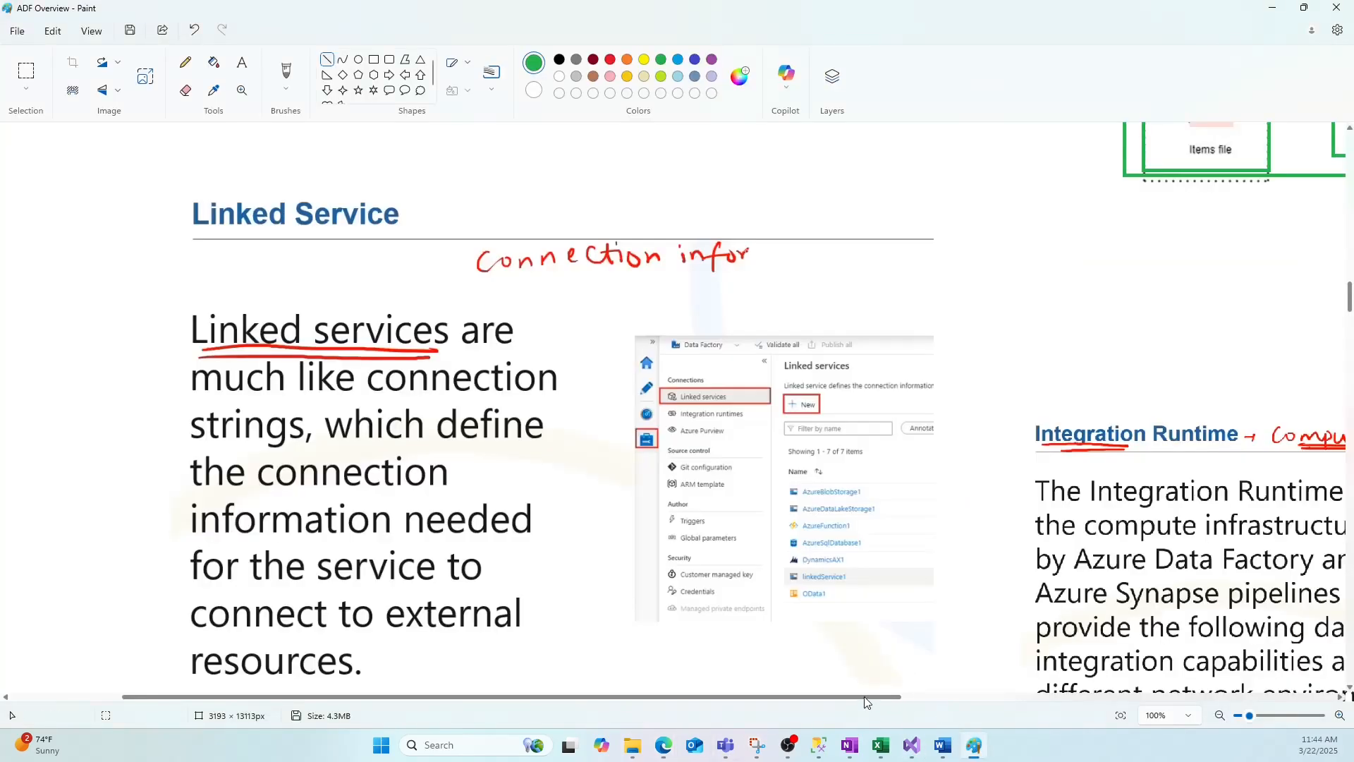
mouse_move(864, 696)
mouse_down()
mouse_move(1114, 696)
mouse_move(877, 695)
mouse_up()
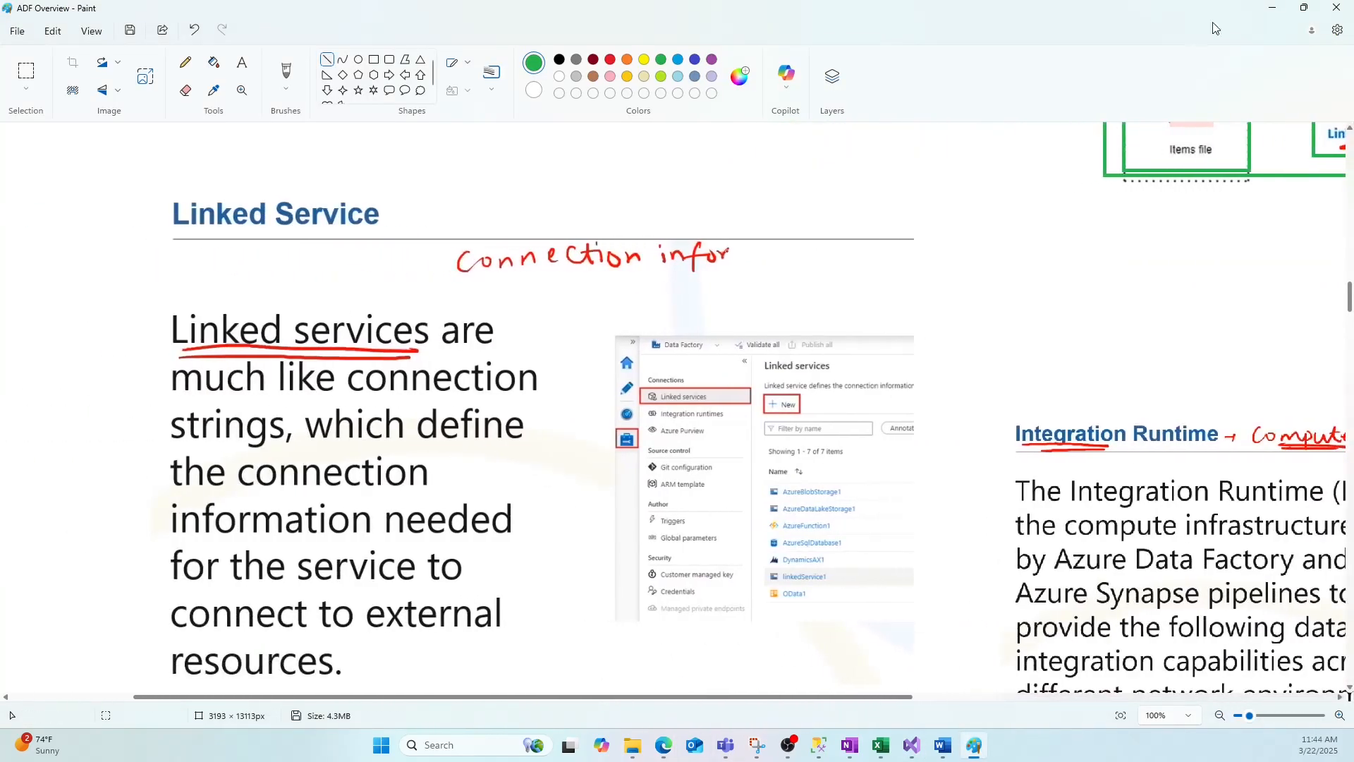
key(alt+Tab)
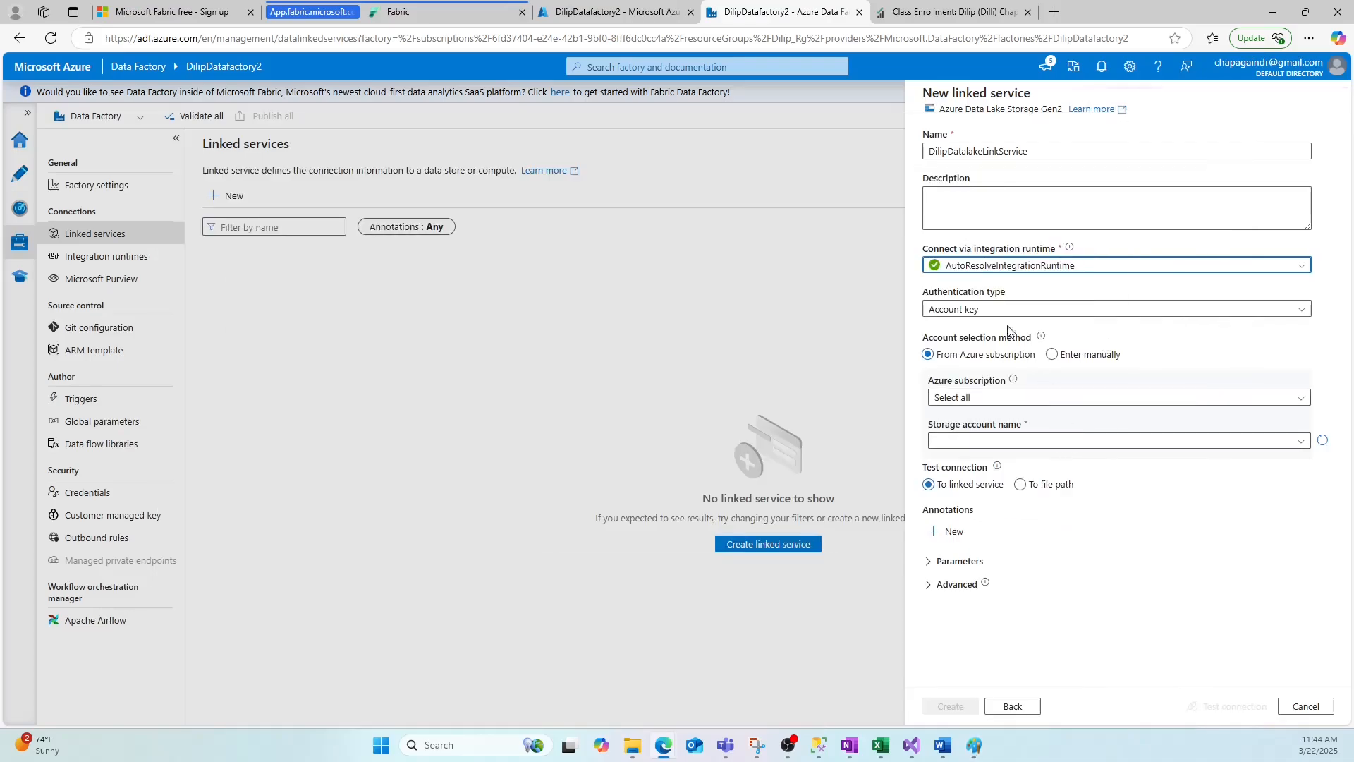
Set the integration runtime to AutoResolveIntegrationRuntime and the authentication type to Account key.
click(1030, 267)
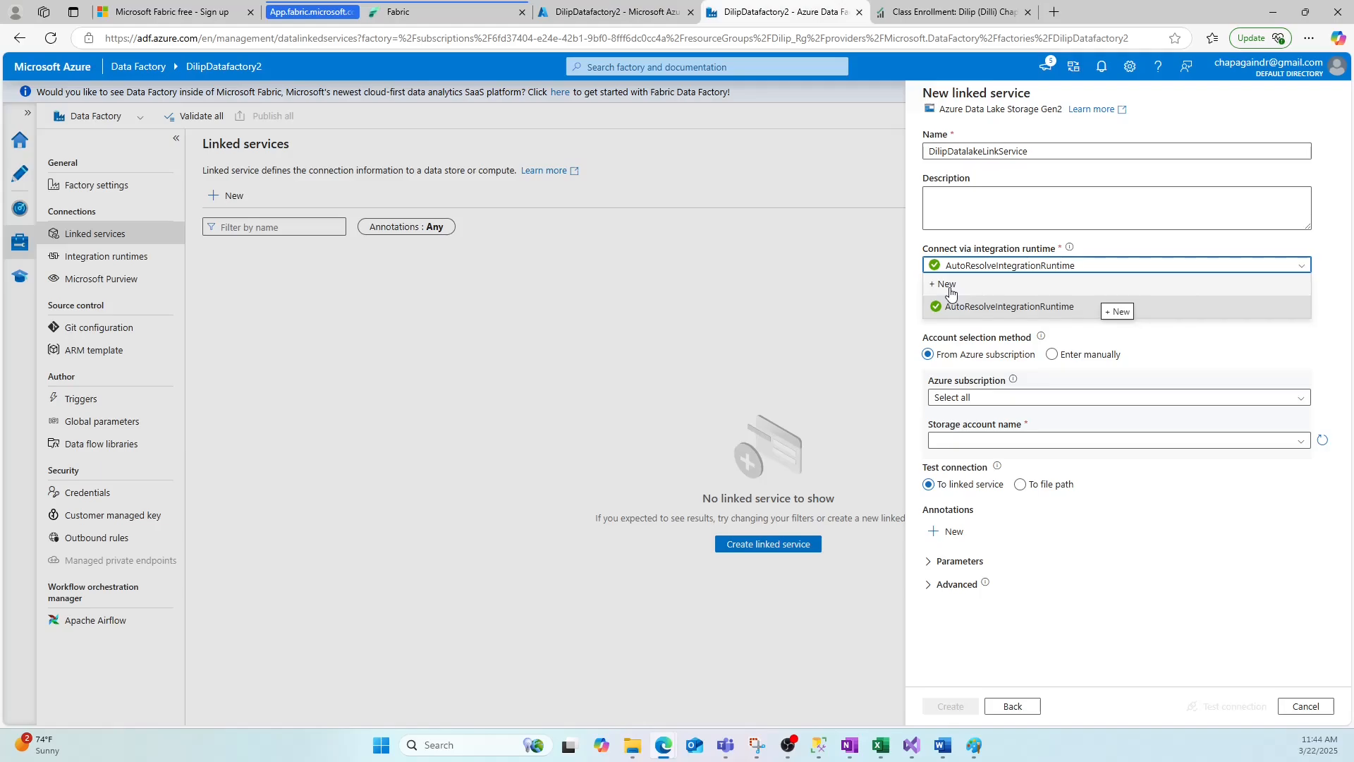
click(986, 308)
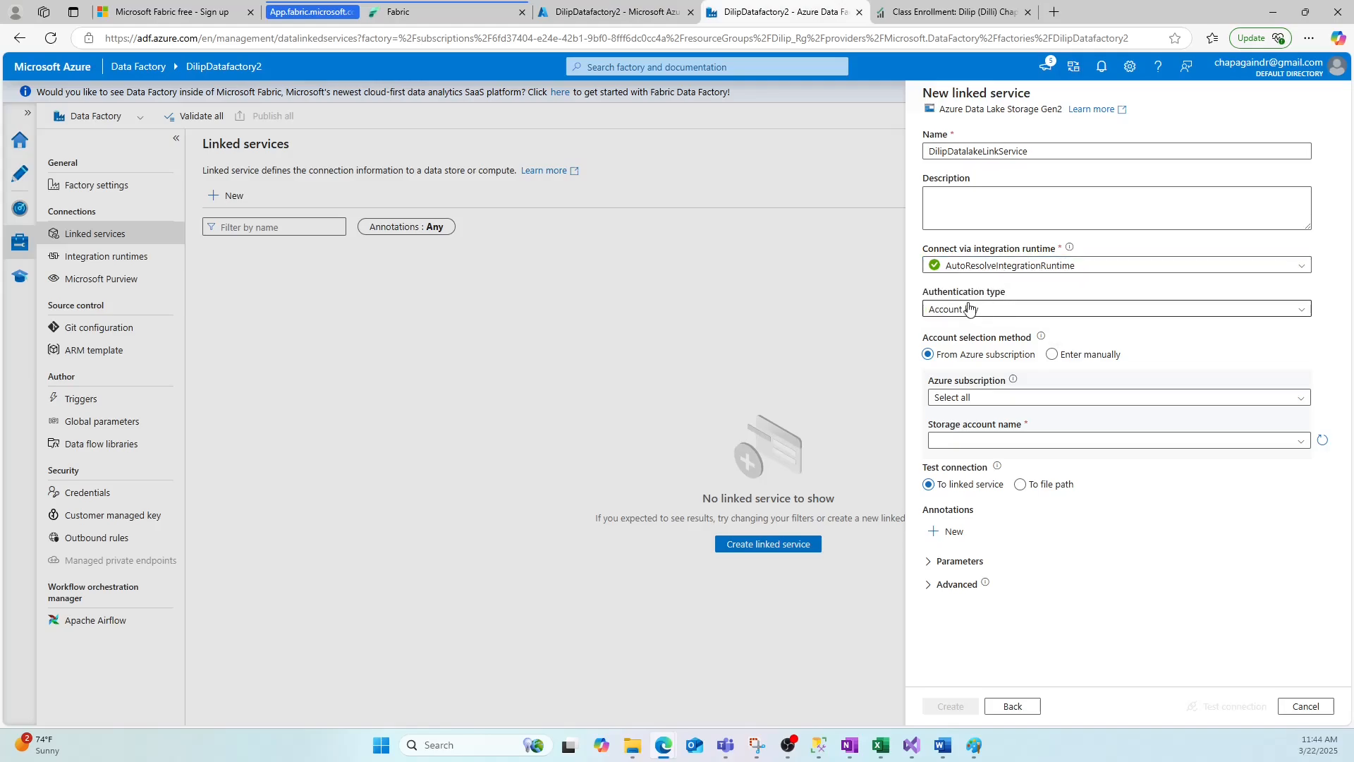
click(985, 311)
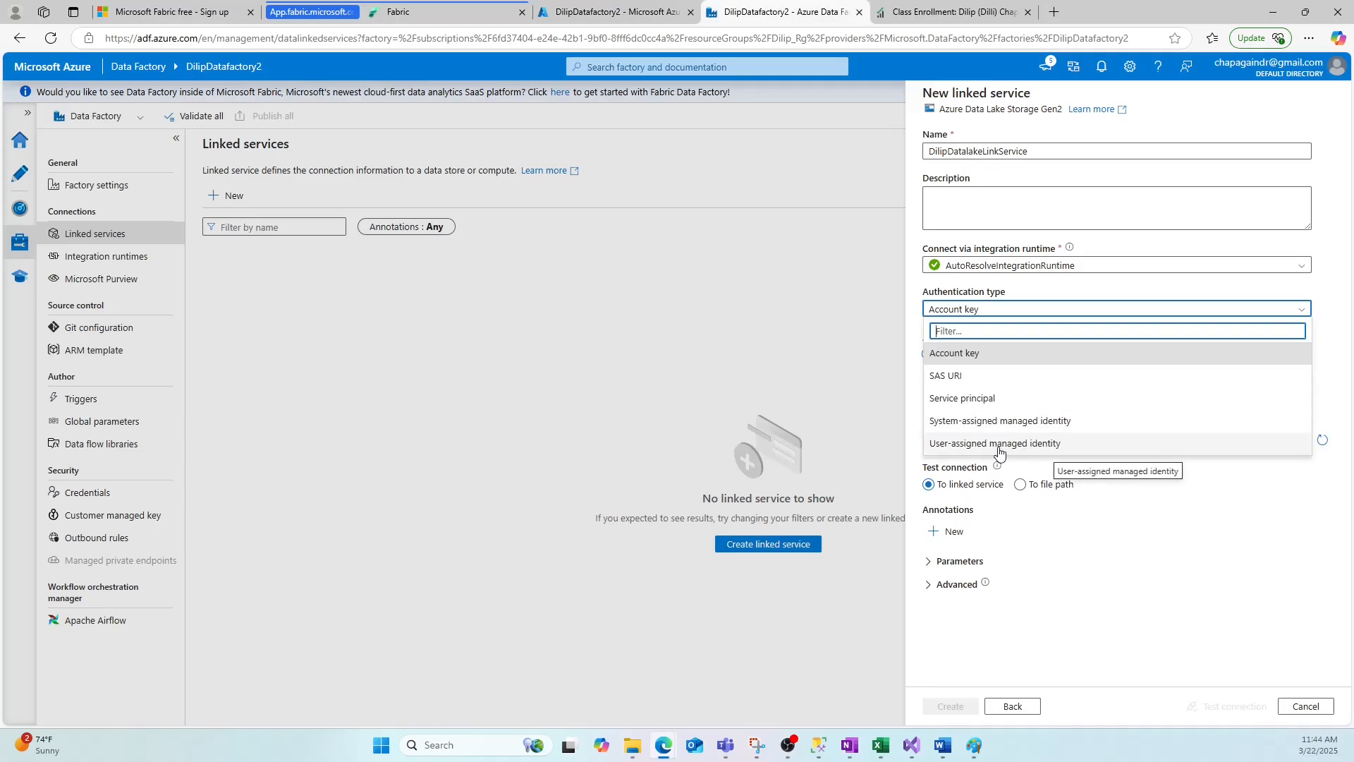
click(963, 353)
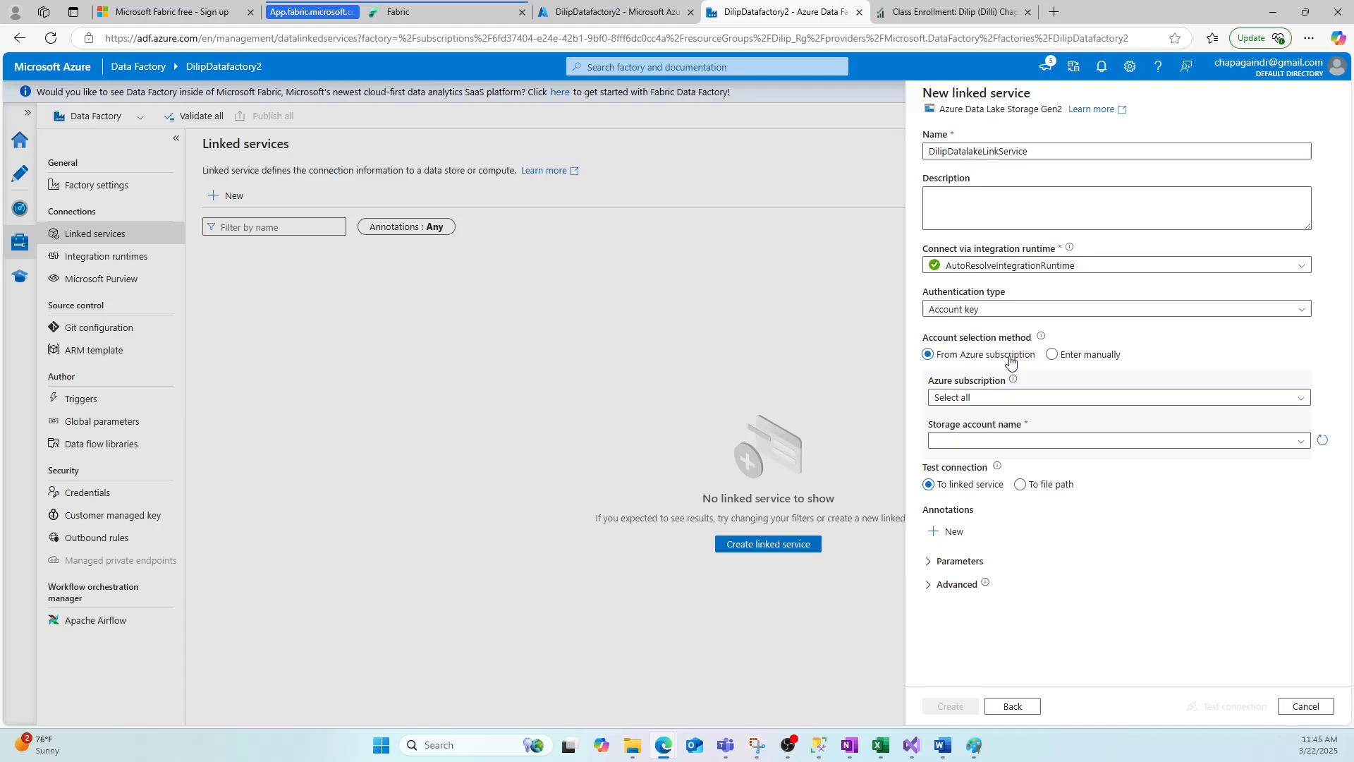
Keep the account selection method as From Azure subscription and choose the MSDN Platforms Subscription.
click(1053, 356)
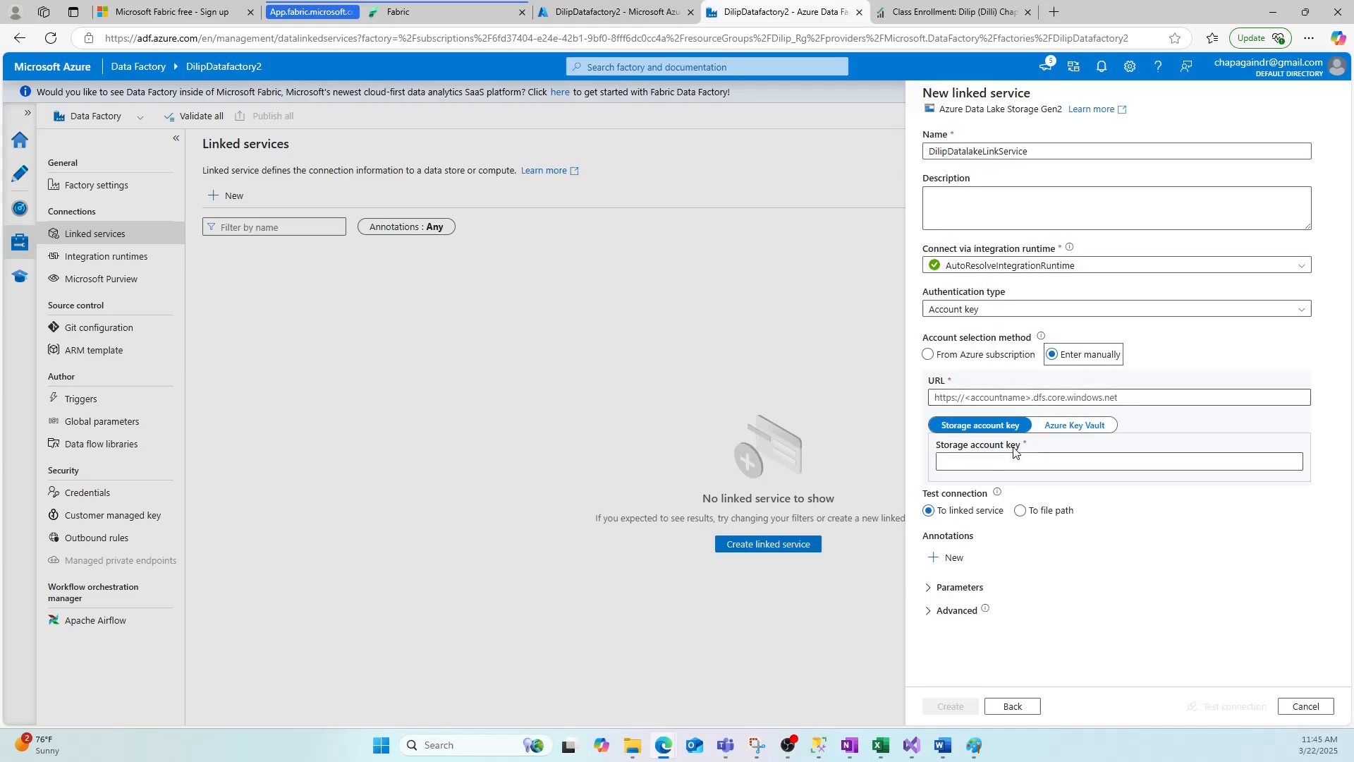
click(970, 359)
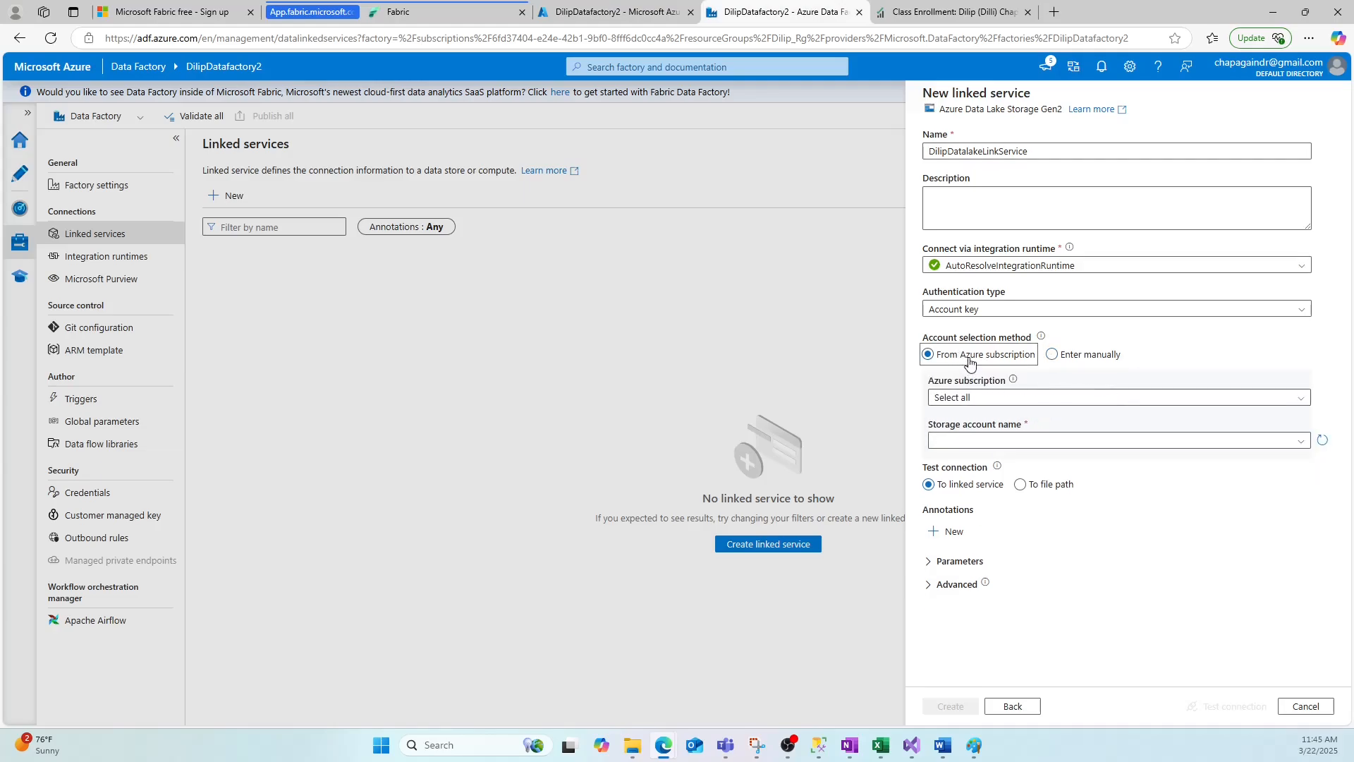
click(973, 399)
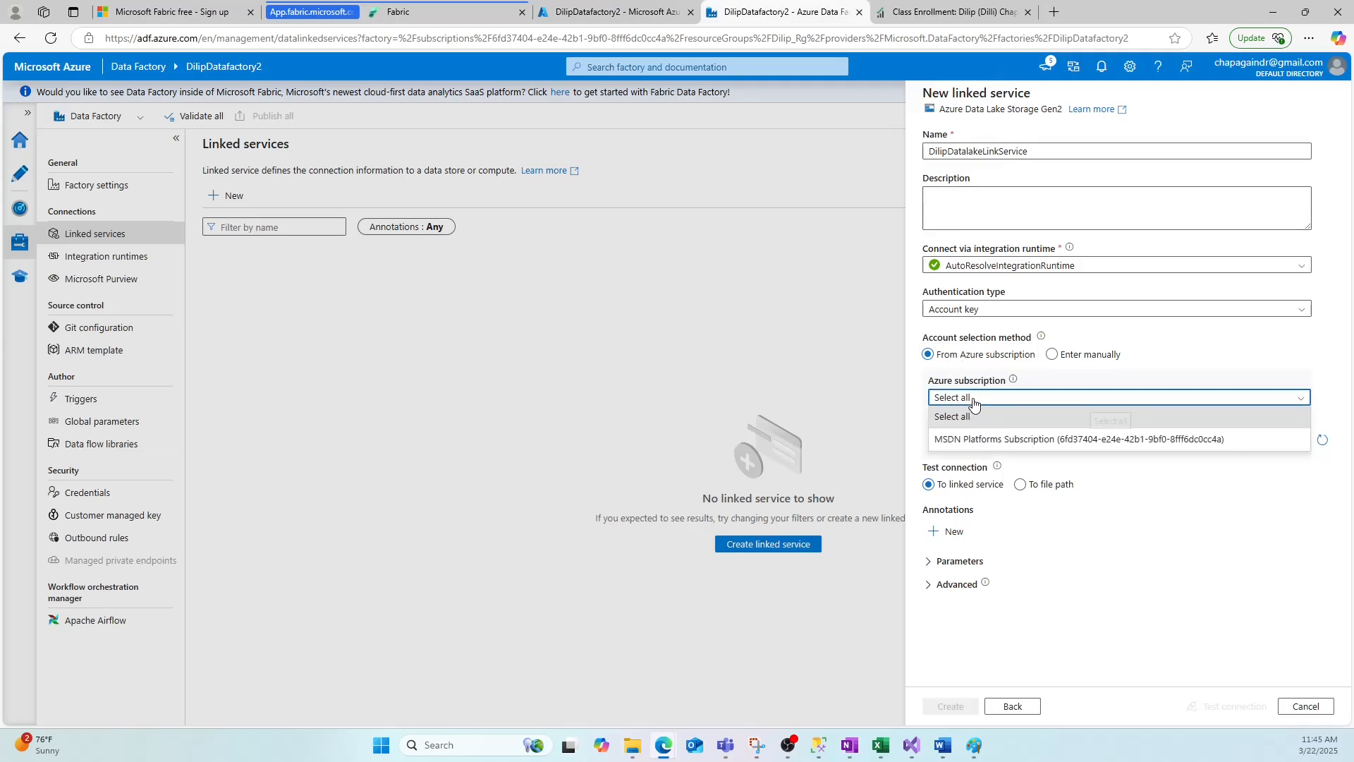
click(991, 446)
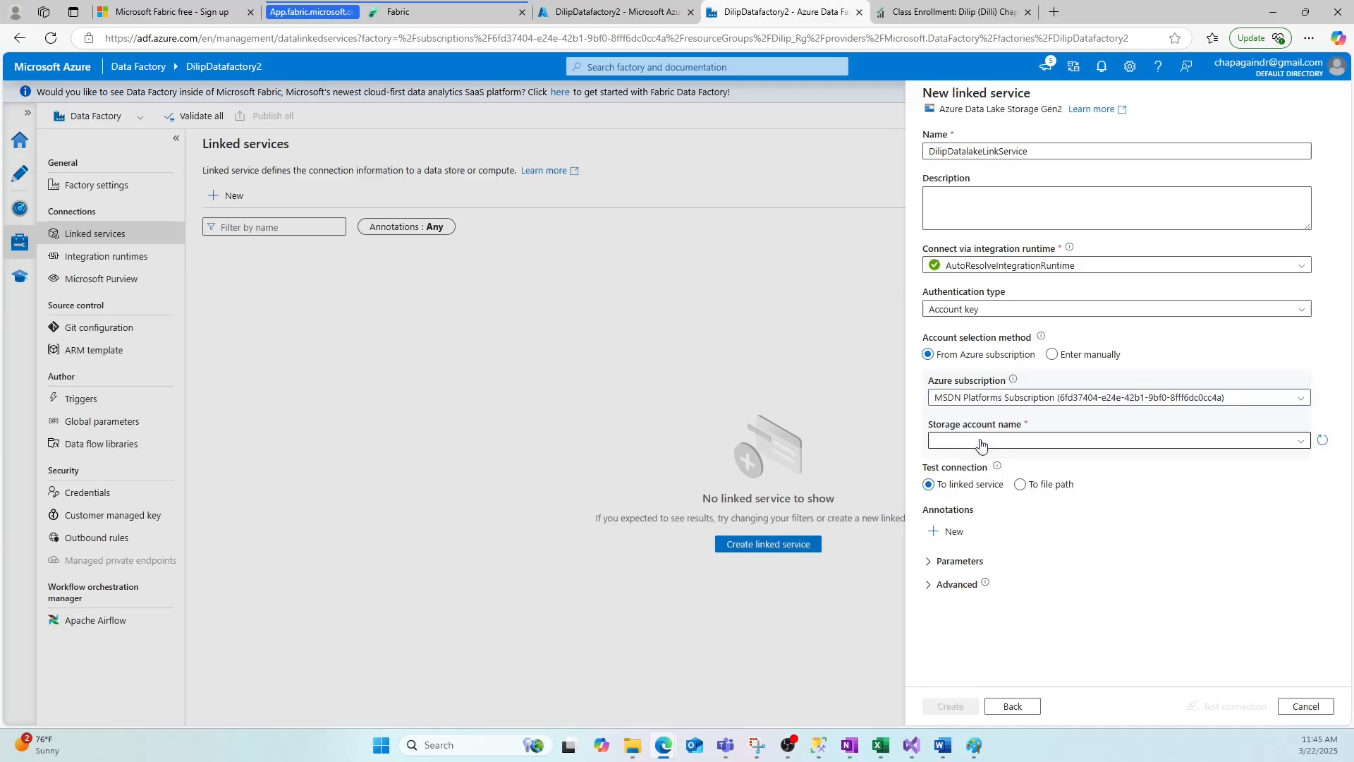
Open the Storage accounts list in the Azure portal to check which storage account to use.
click(973, 443)
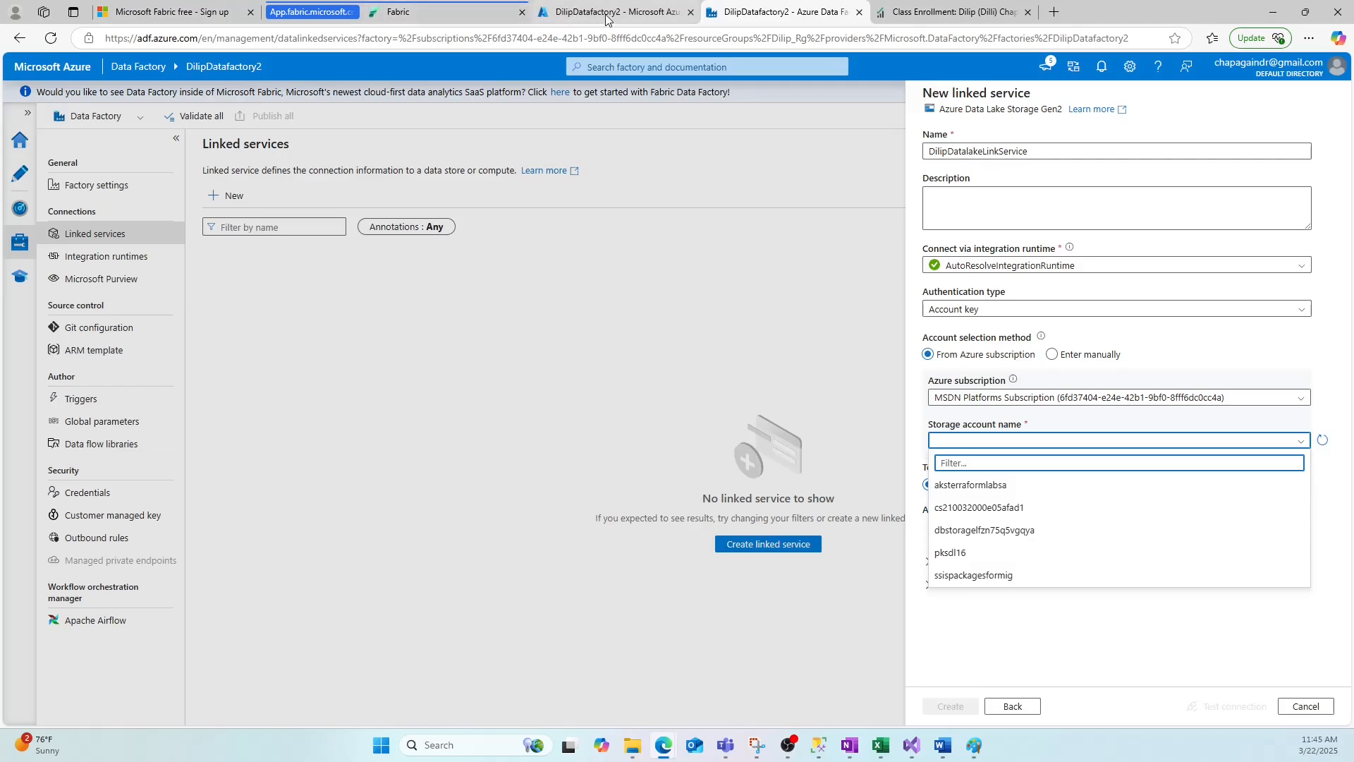
click(581, 14)
click(557, 66)
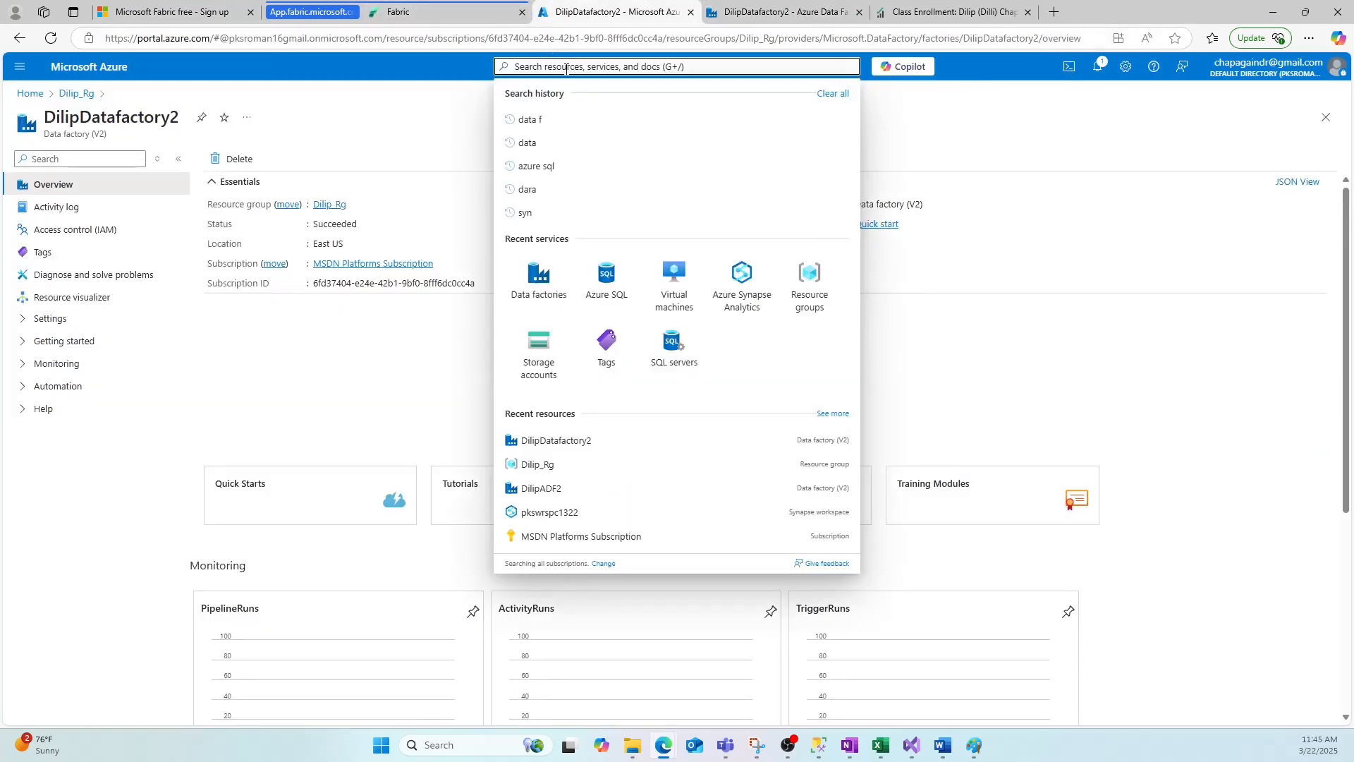
text(store)
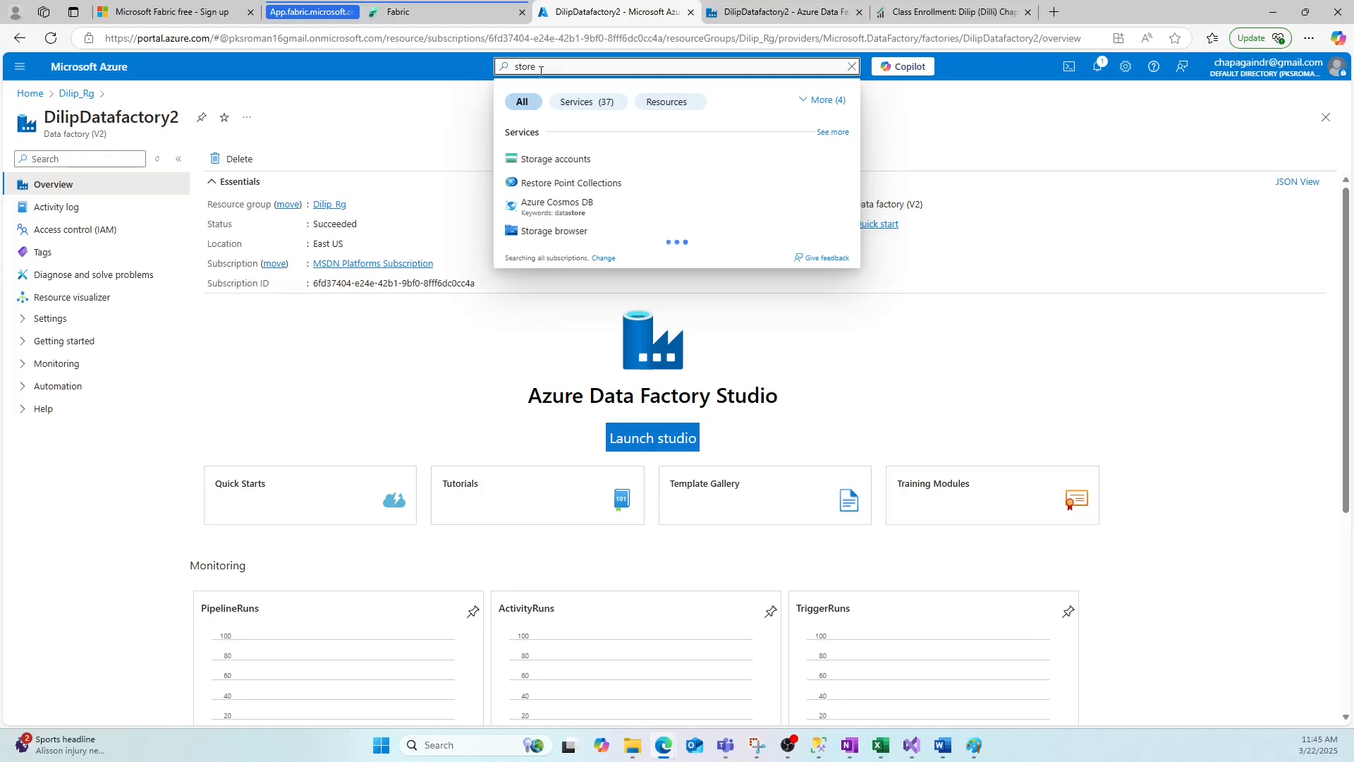
click(536, 158)
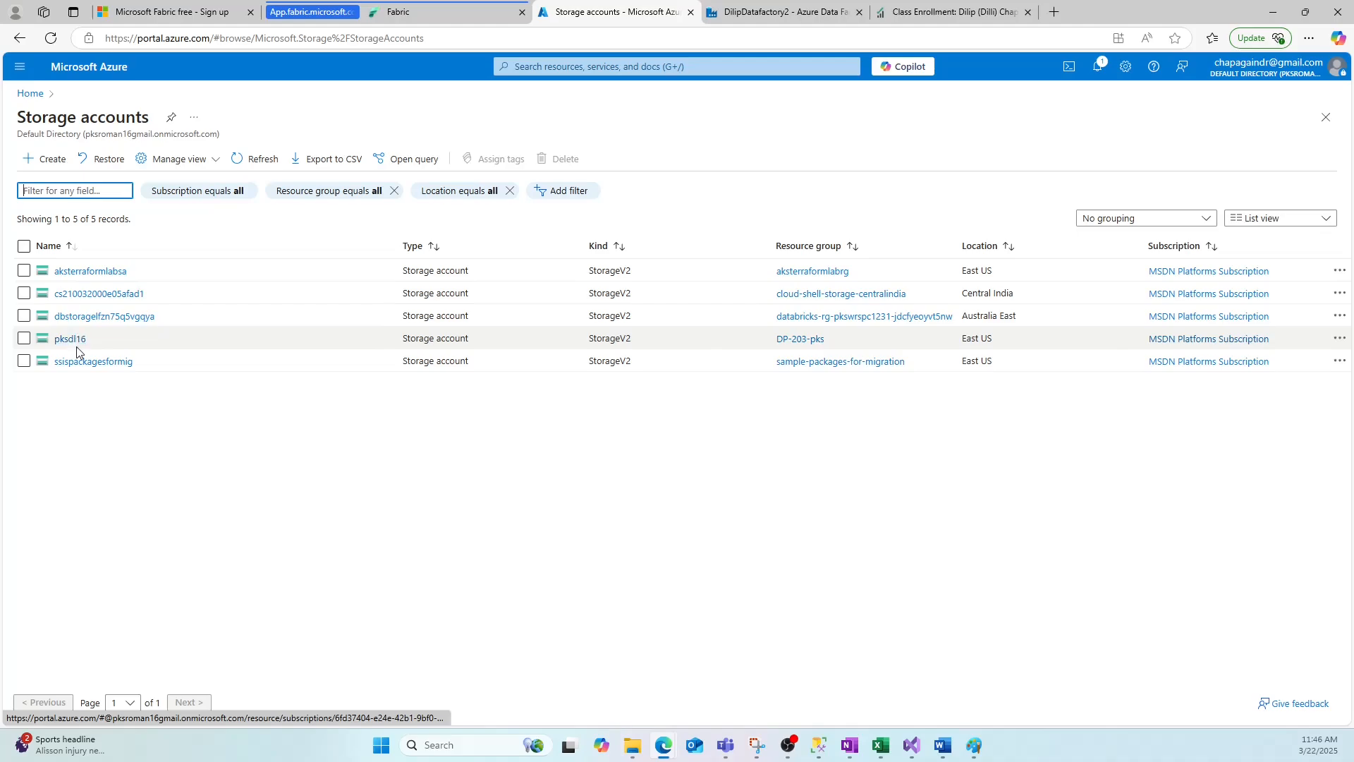
Select the pksdl16 storage account and create the linked service.
click(742, 19)
click(1004, 450)
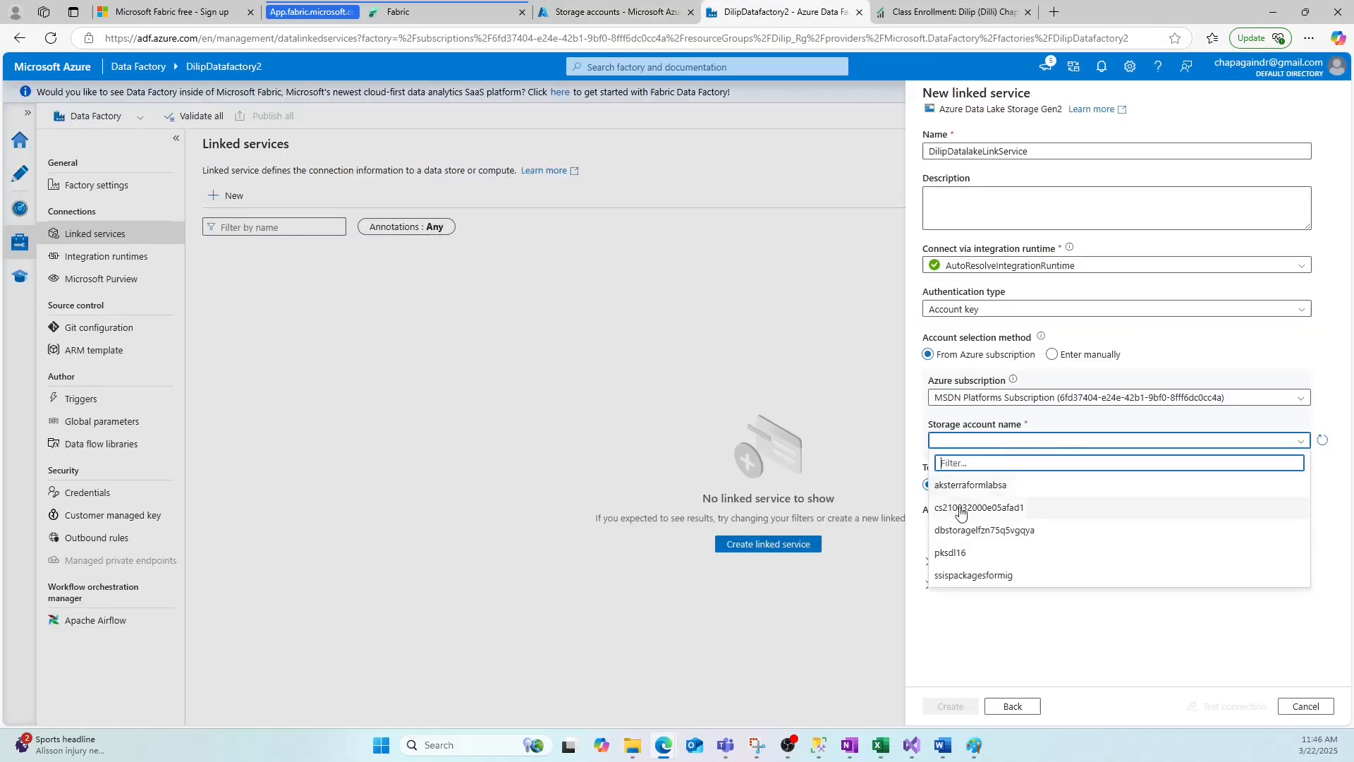
click(956, 555)
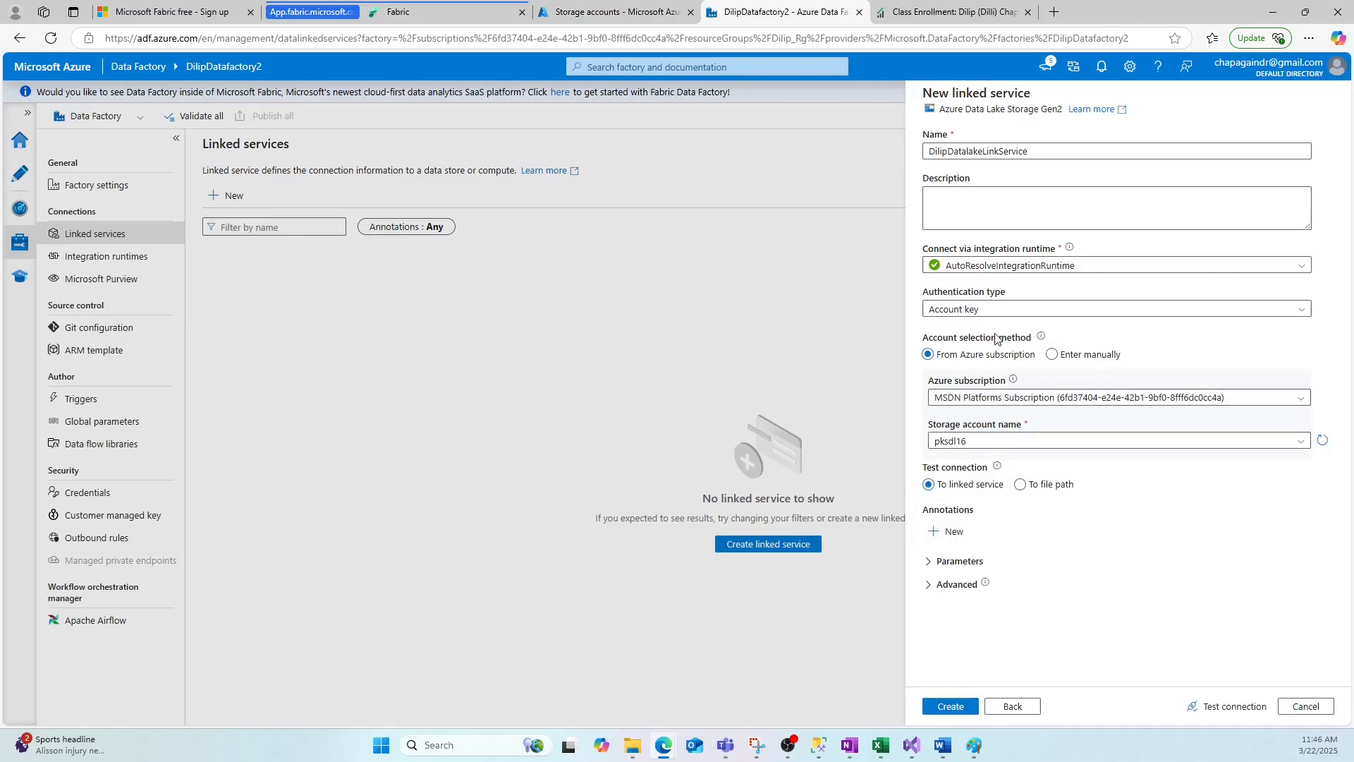
click(957, 708)
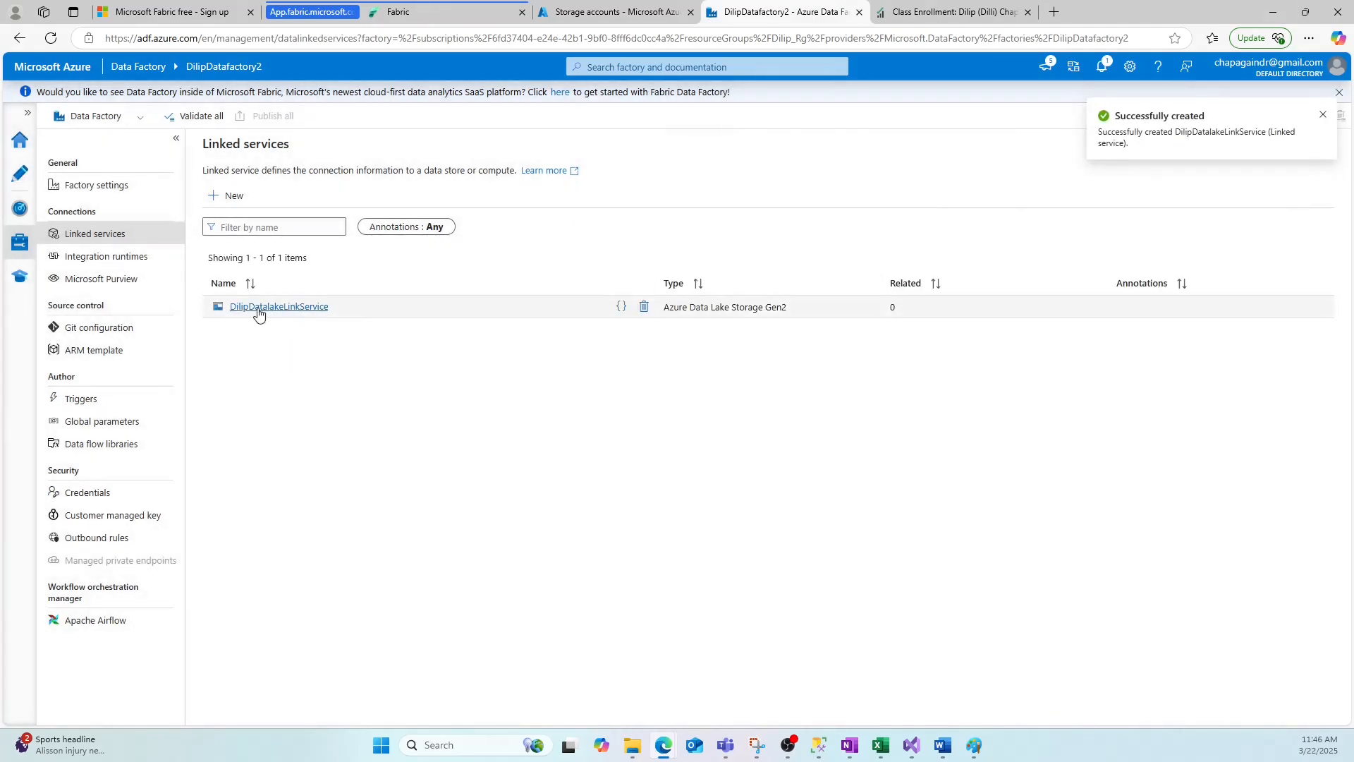
Scroll to the Integration Runtime slide in Paint and draw green rectangles around the Azure IR and Self Hosted notes.
click(975, 747)
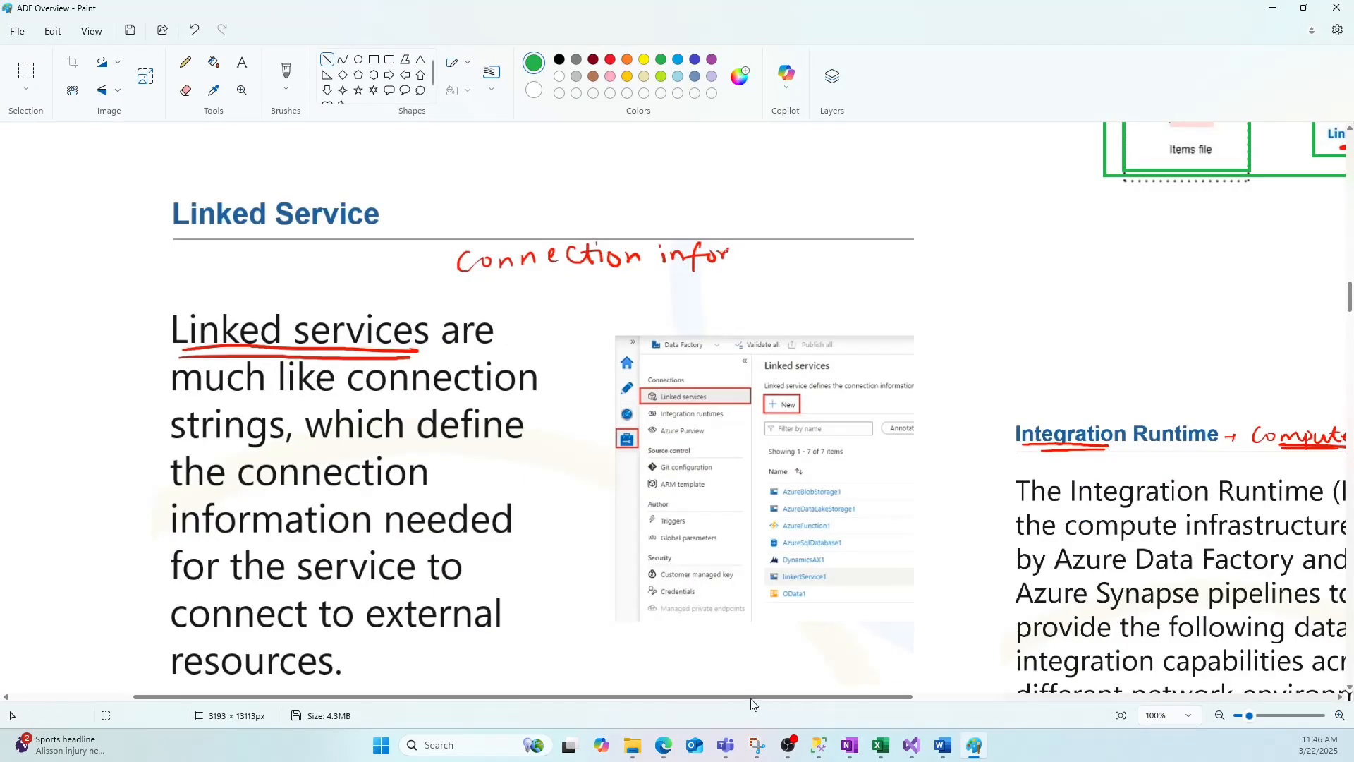
drag(758, 691, 1058, 696)
scroll(723, 538, down, 5)
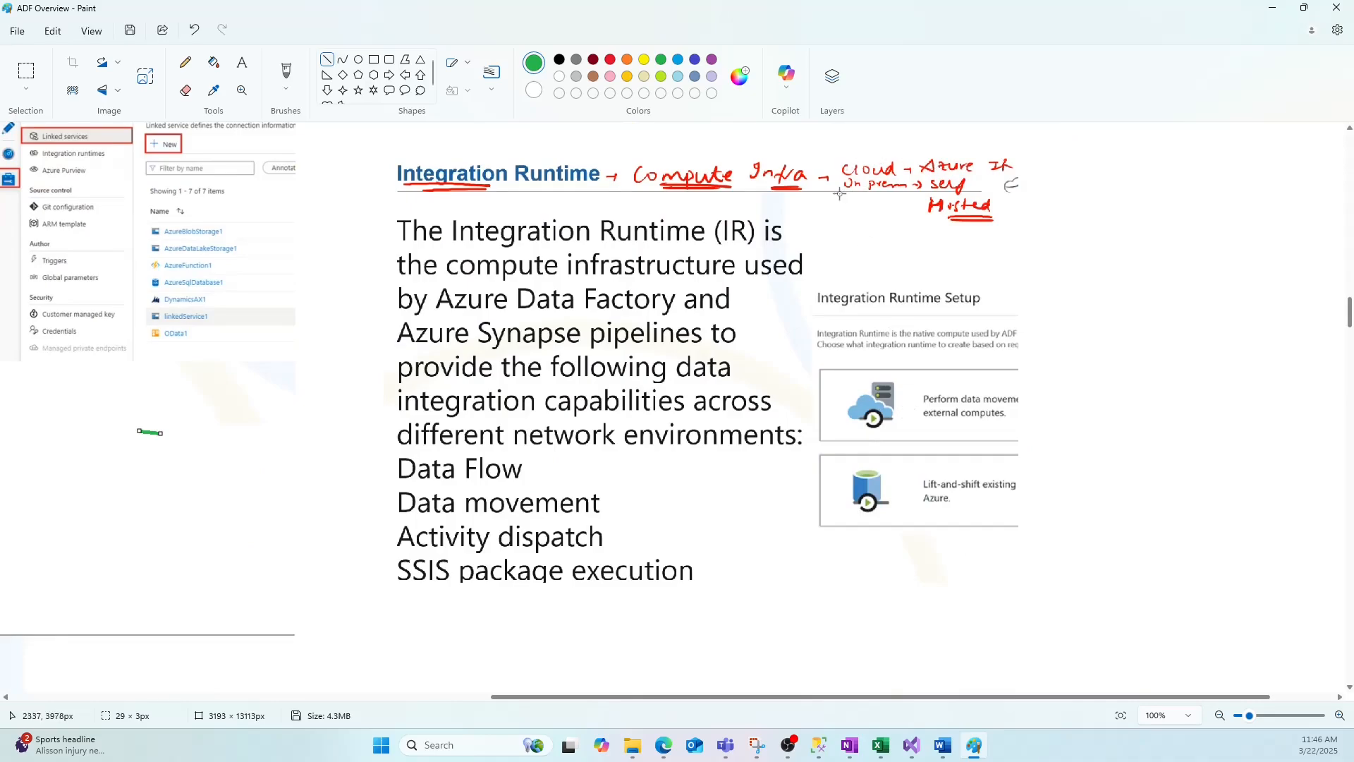
drag(856, 192, 891, 189)
click(374, 60)
drag(904, 149, 1026, 171)
drag(910, 173, 1002, 233)
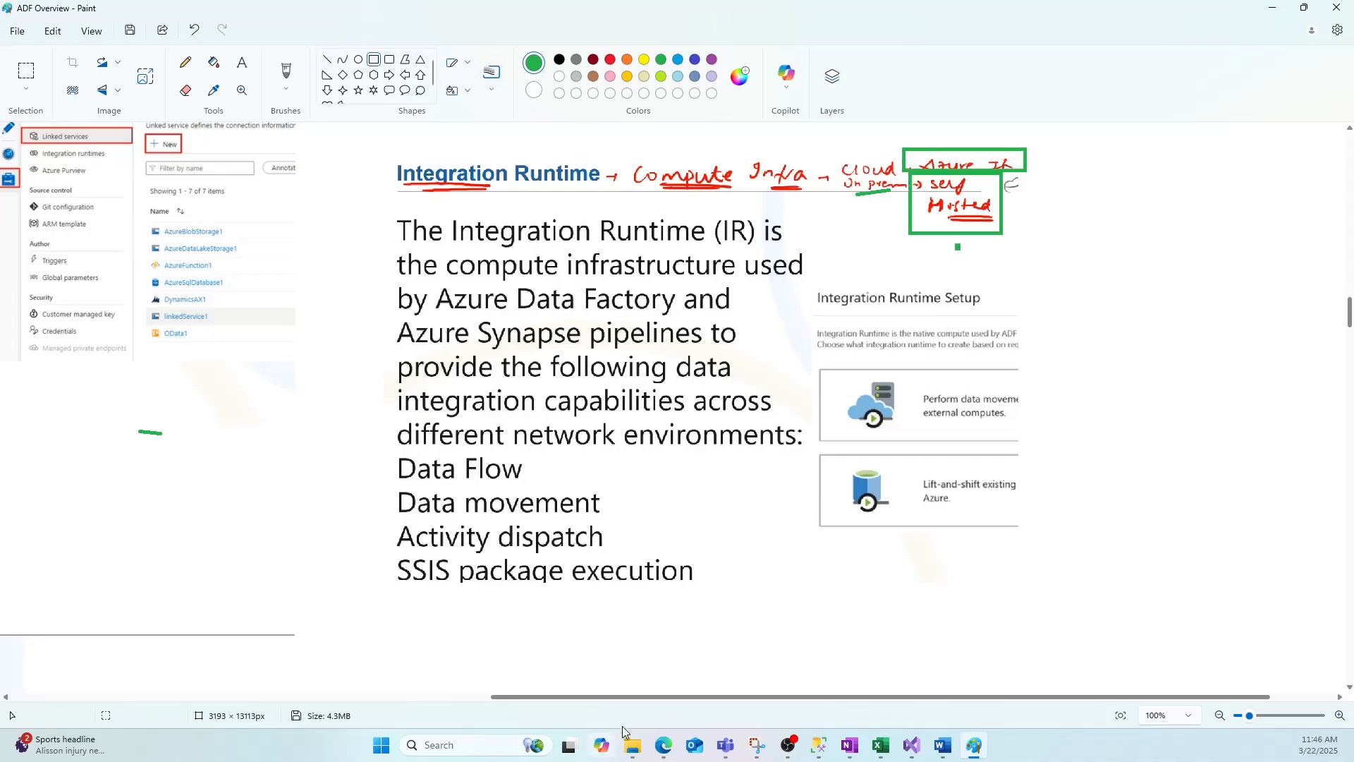
Scroll to the Datasets slide in Paint, then switch back to Data Factory Studio.
mouse_move(613, 696)
mouse_down()
mouse_move(564, 698)
mouse_move(619, 698)
mouse_up()
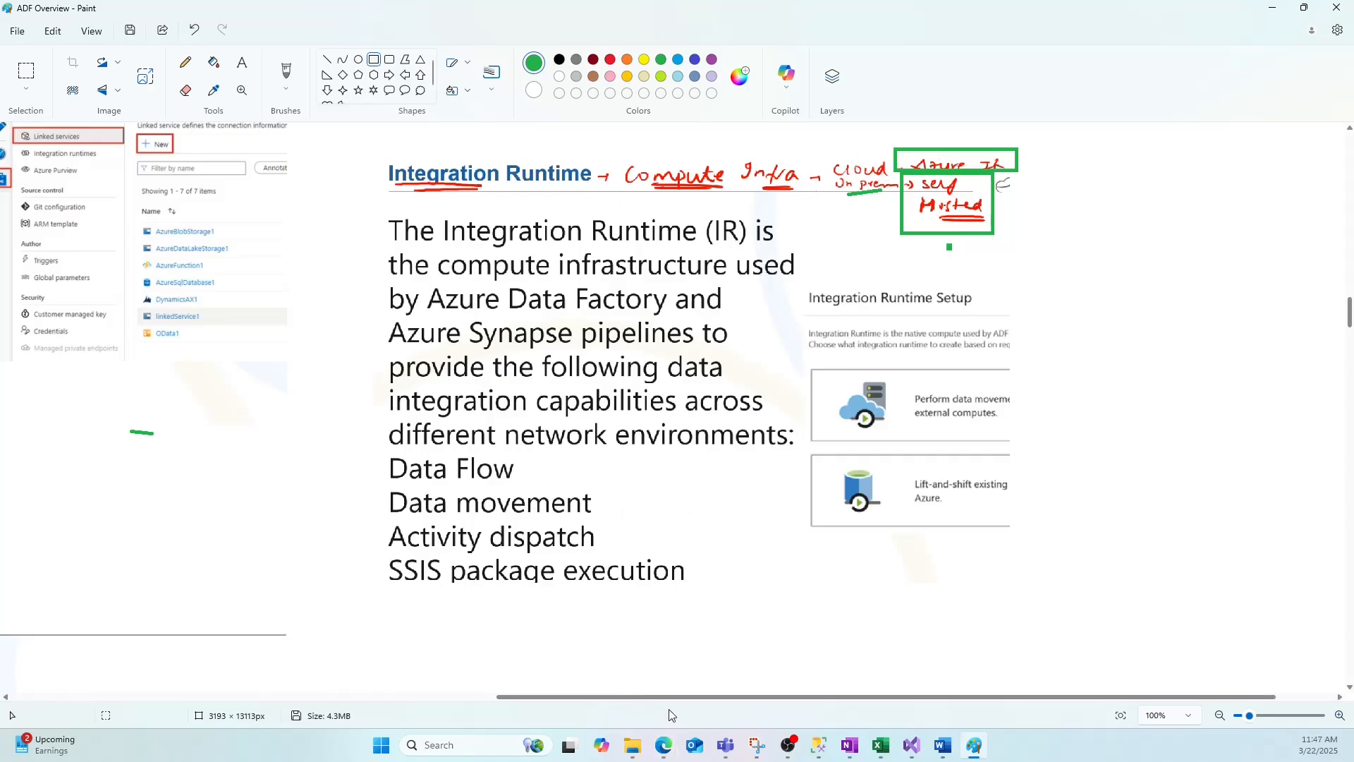
drag(663, 698, 269, 701)
scroll(485, 476, down, 6)
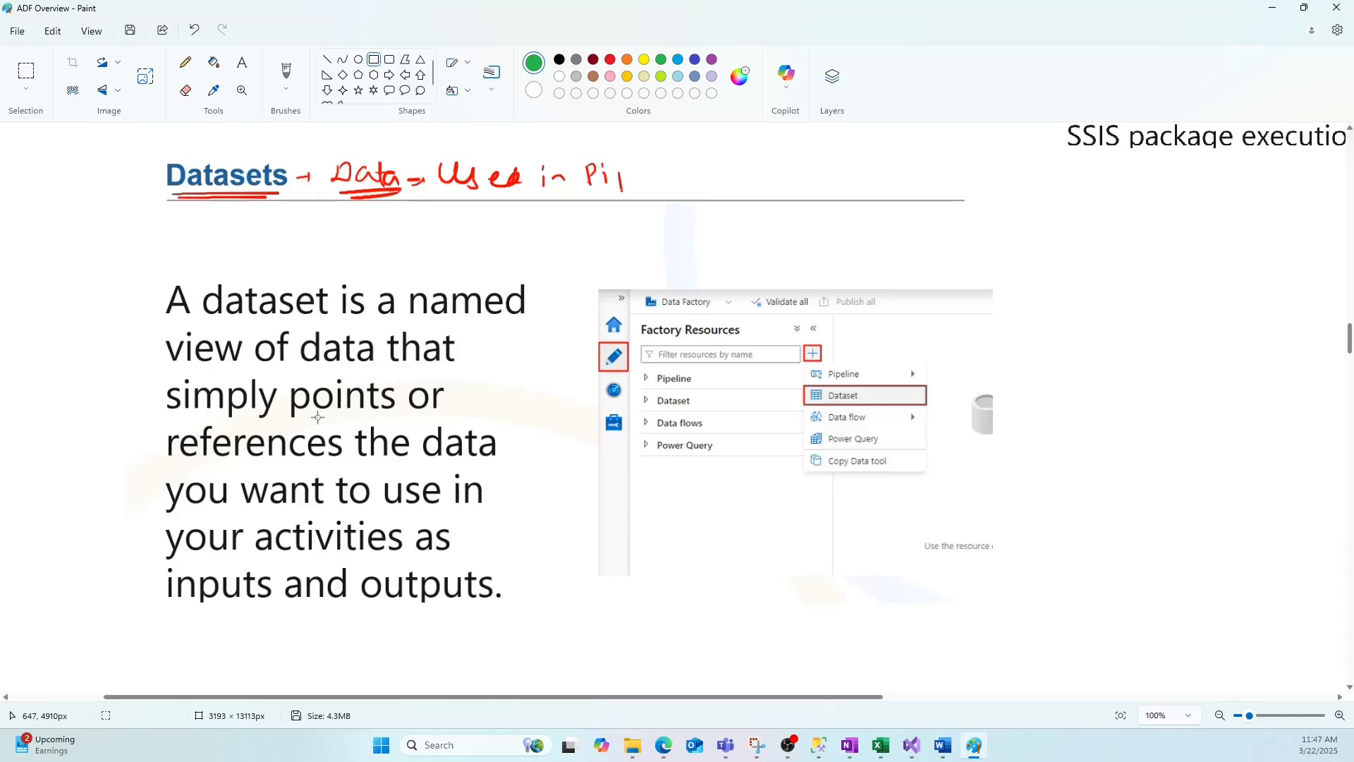
mouse_move(664, 746)
mouse_move(943, 682)
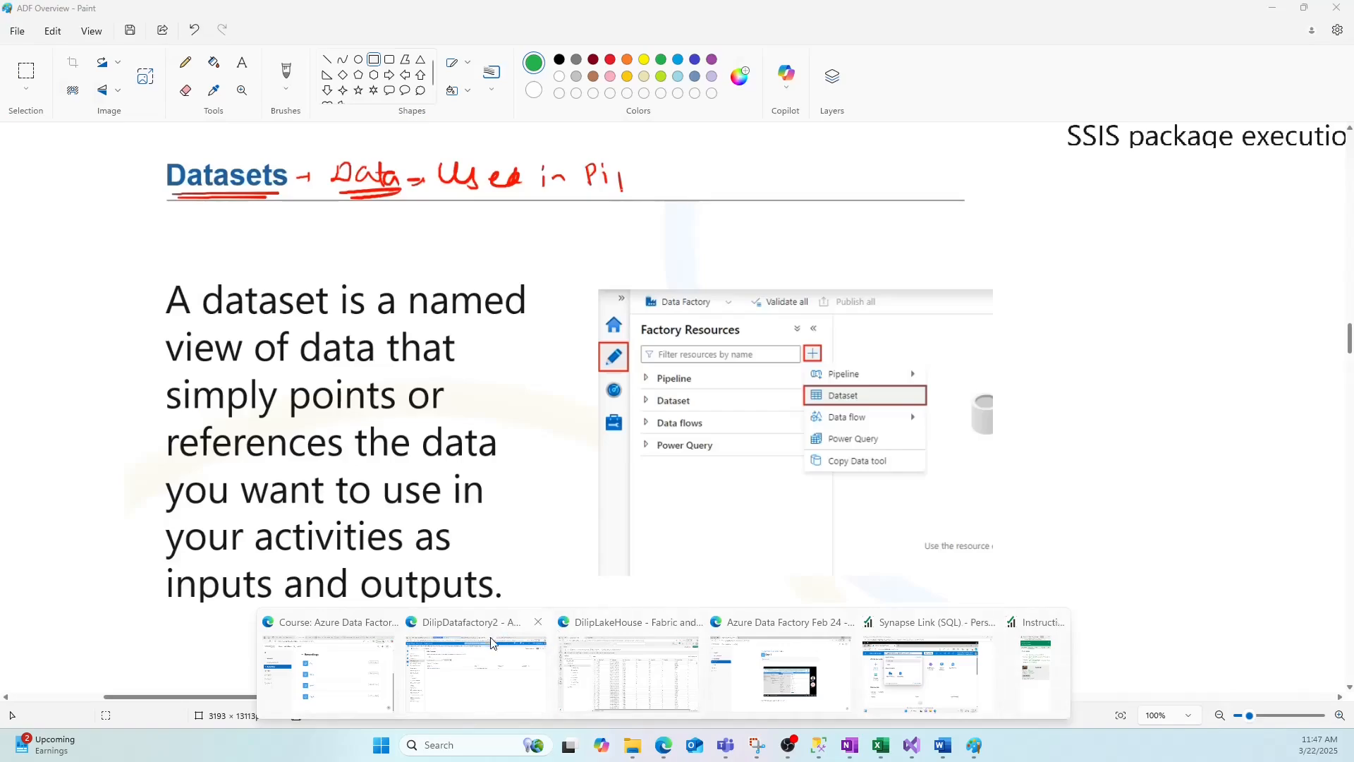
click(477, 670)
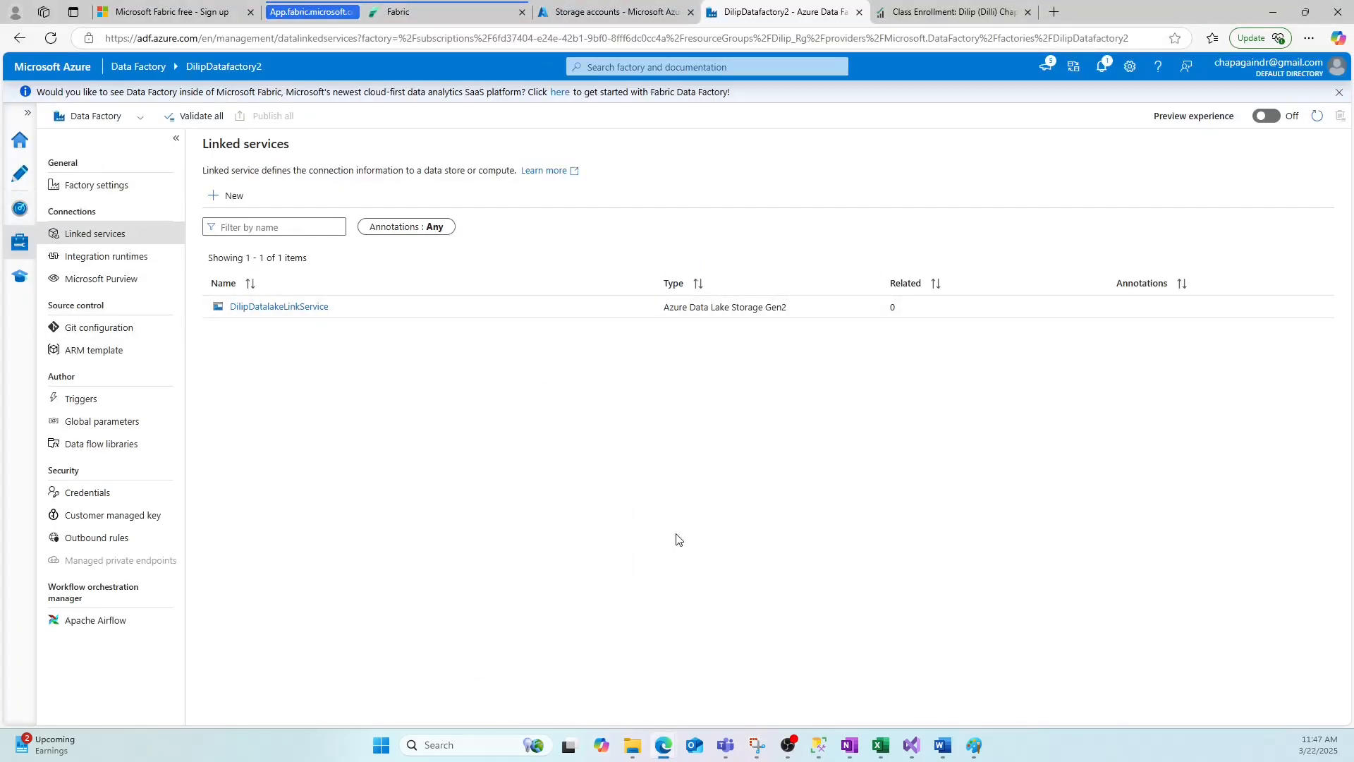
click(979, 753)
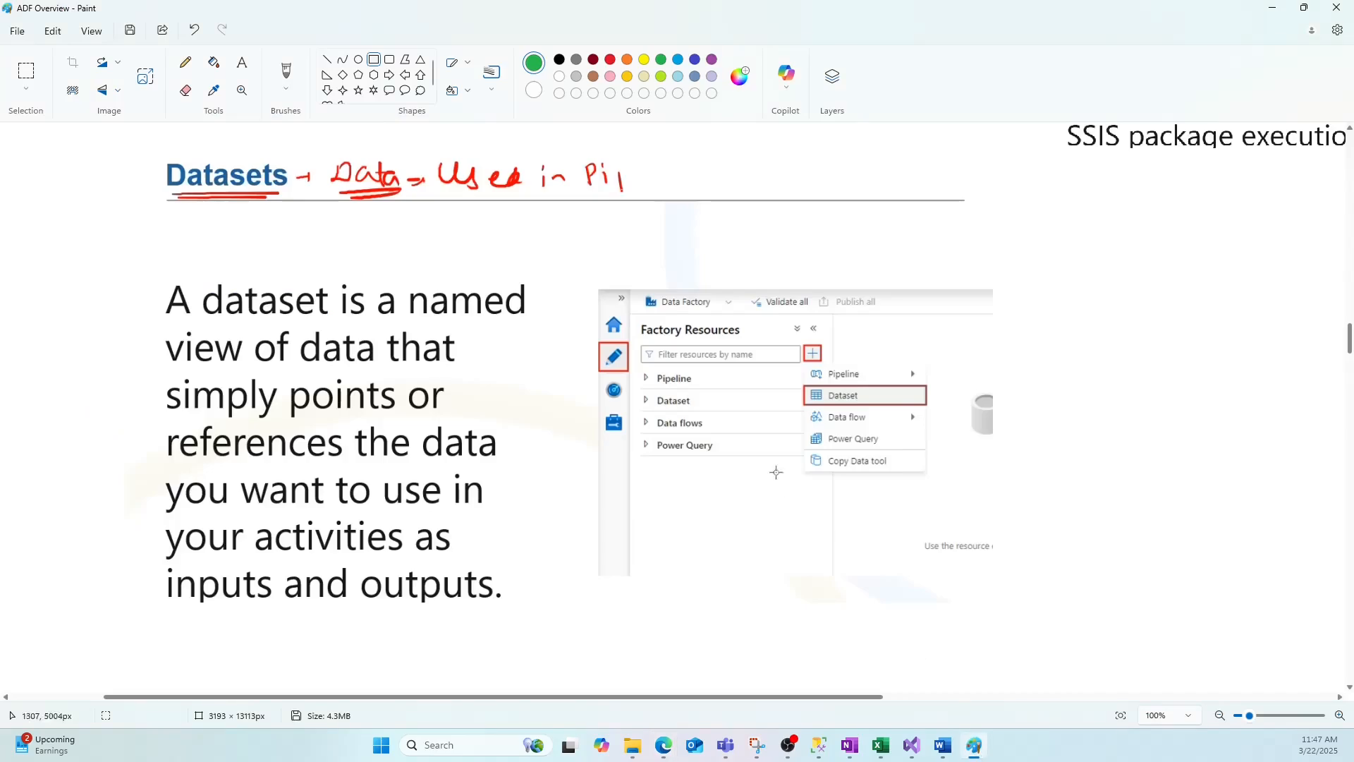
key(alt+Tab)
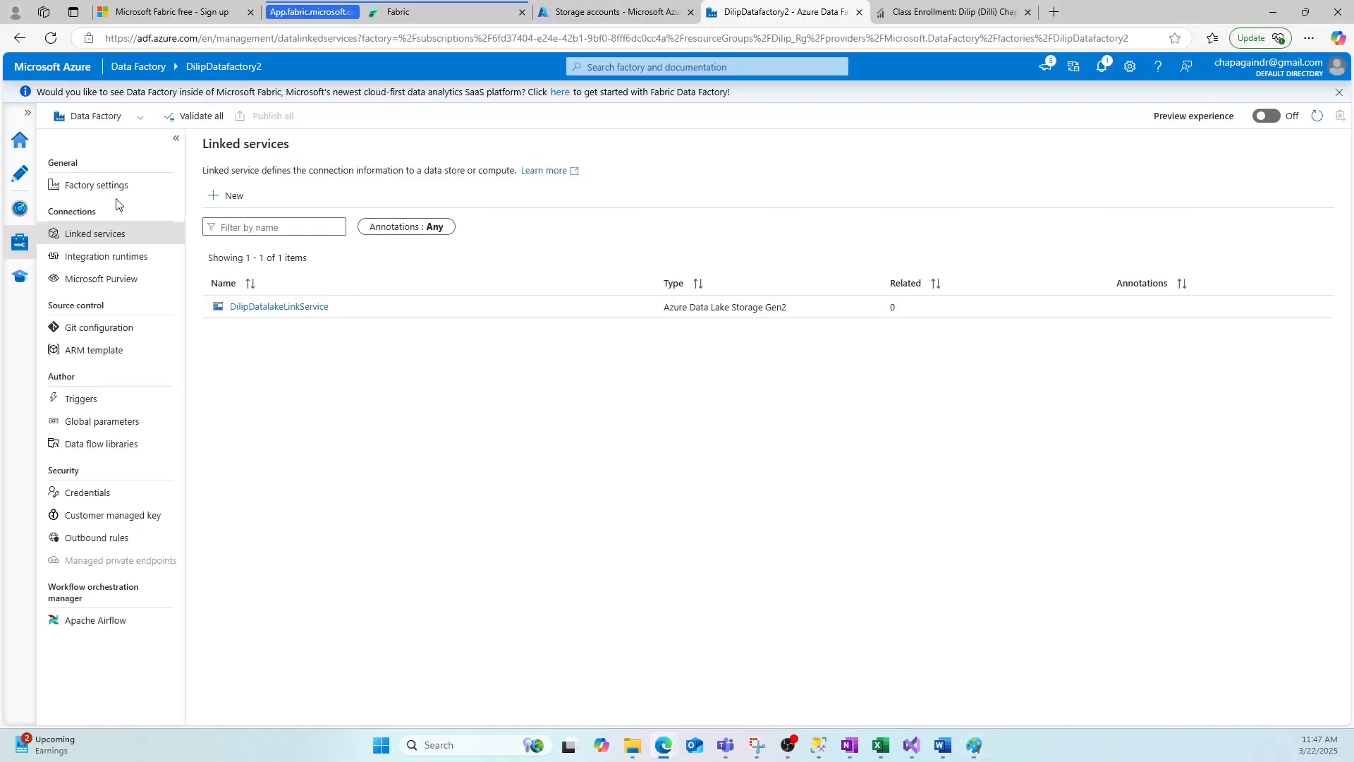
In the Author hub, start a new dataset and choose Azure Data Lake Storage Gen2 as the data store.
click(19, 176)
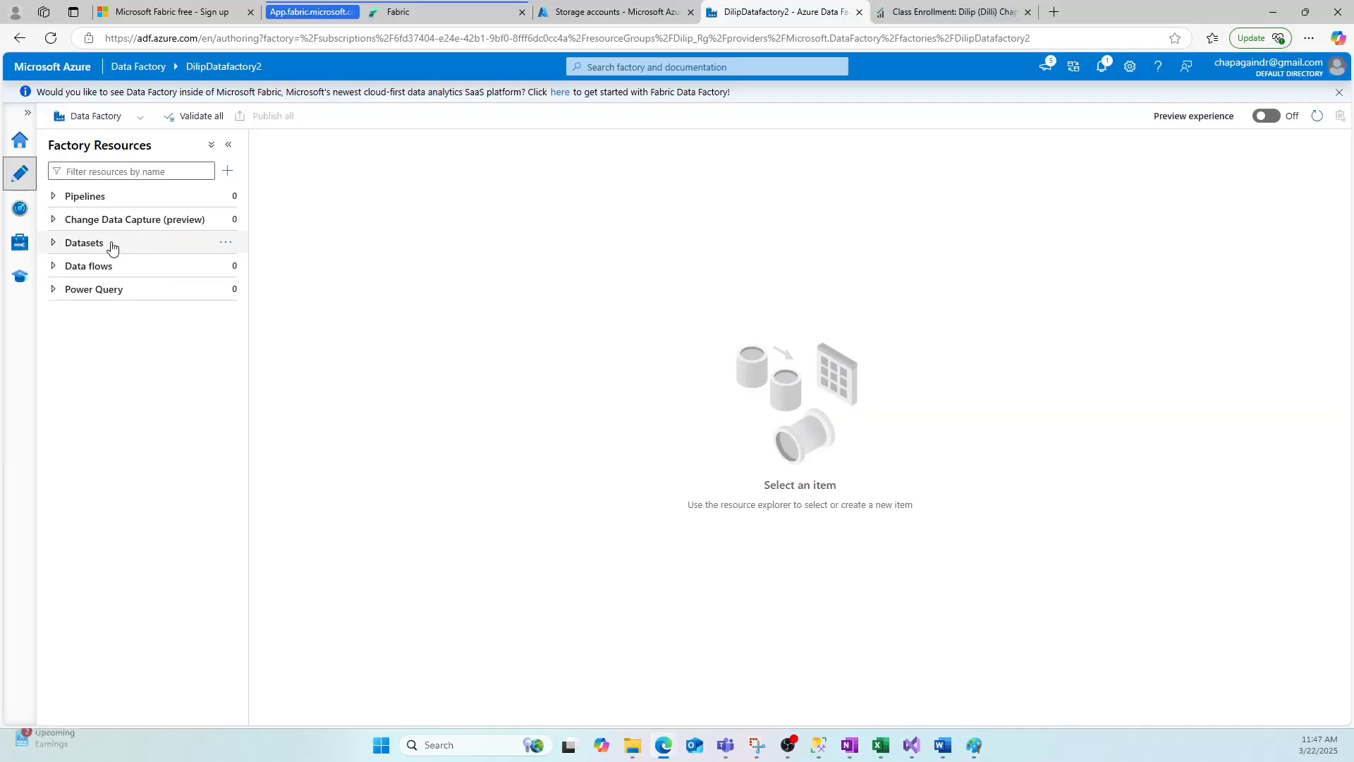
click(55, 245)
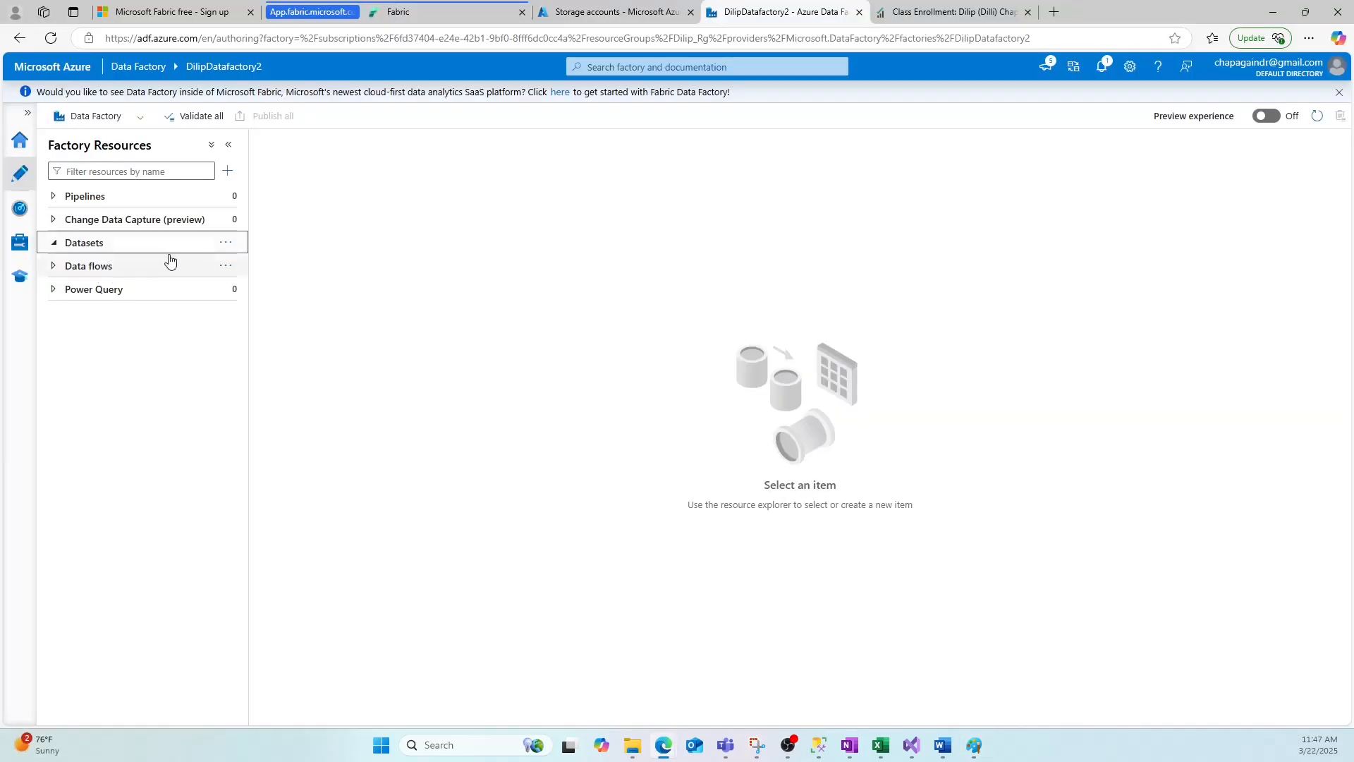
click(235, 248)
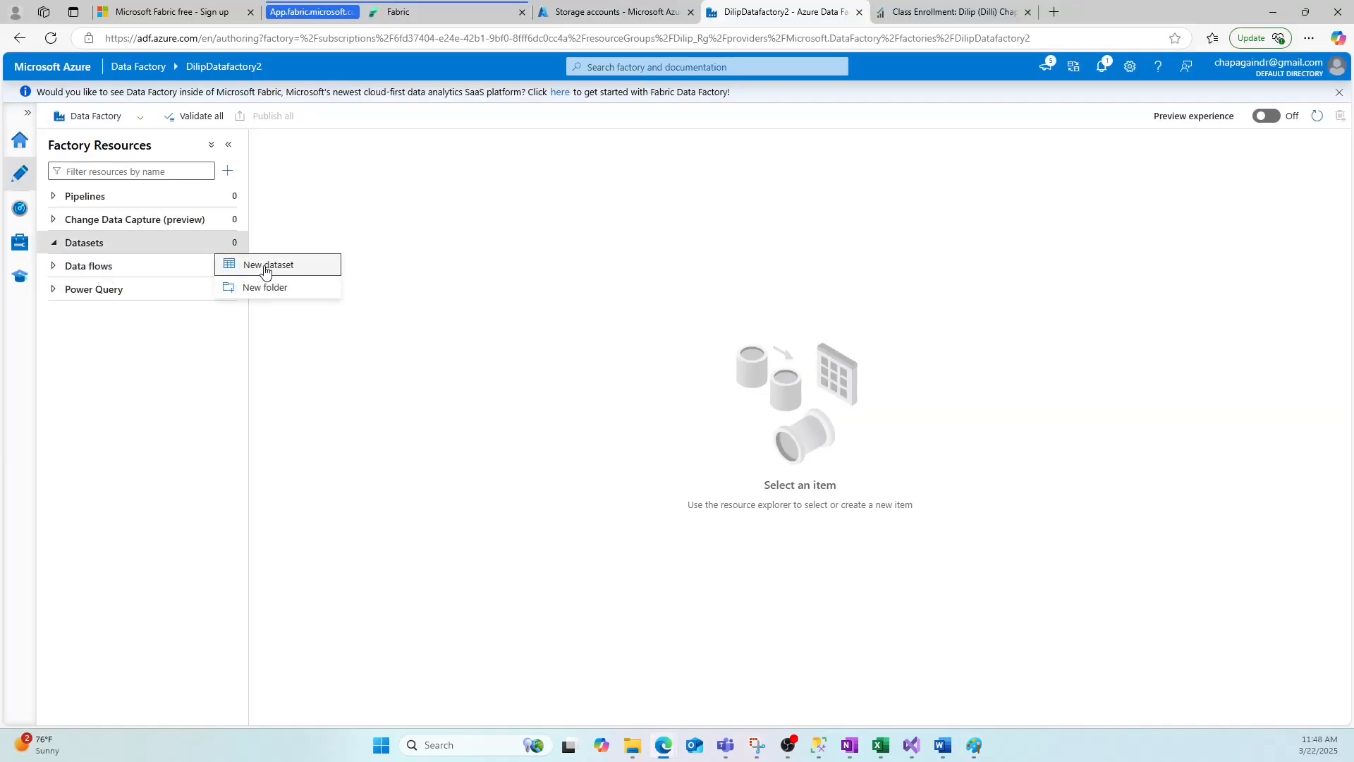
click(229, 175)
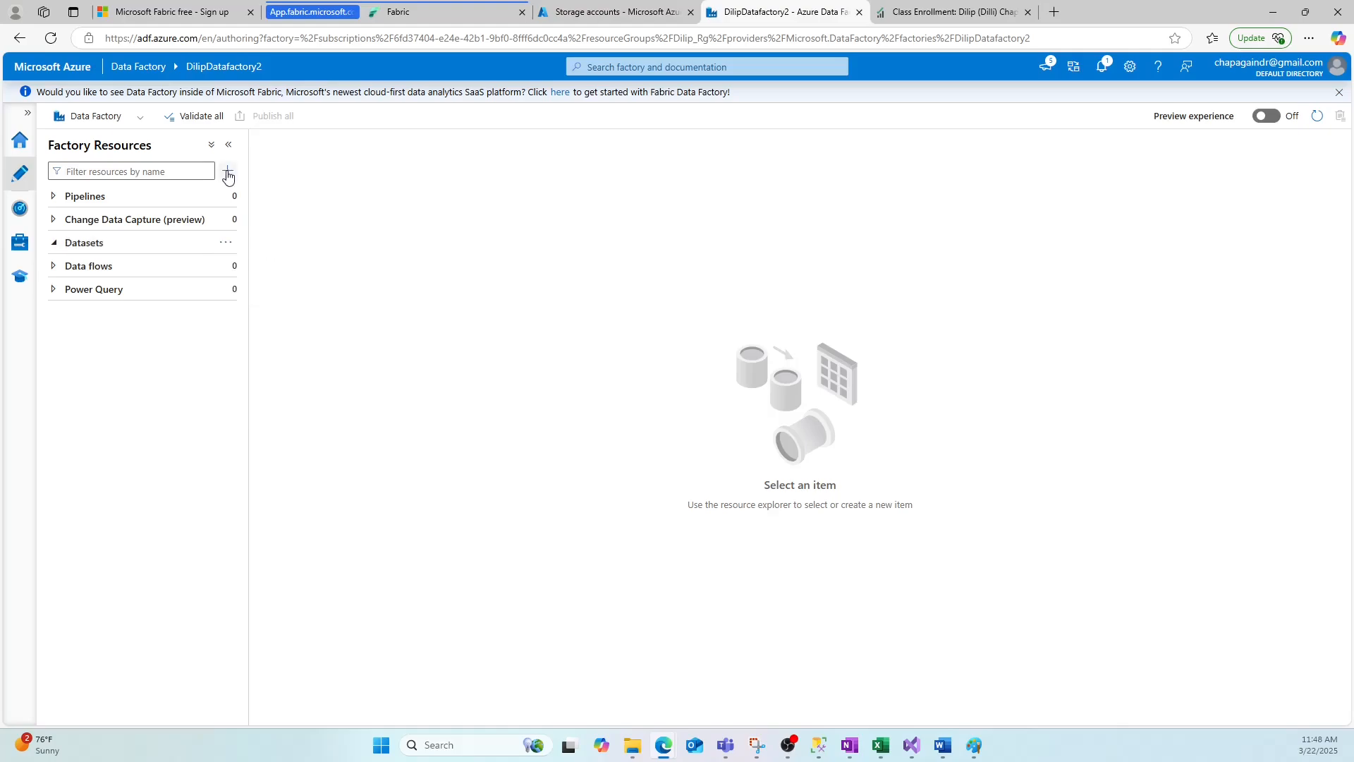
click(229, 175)
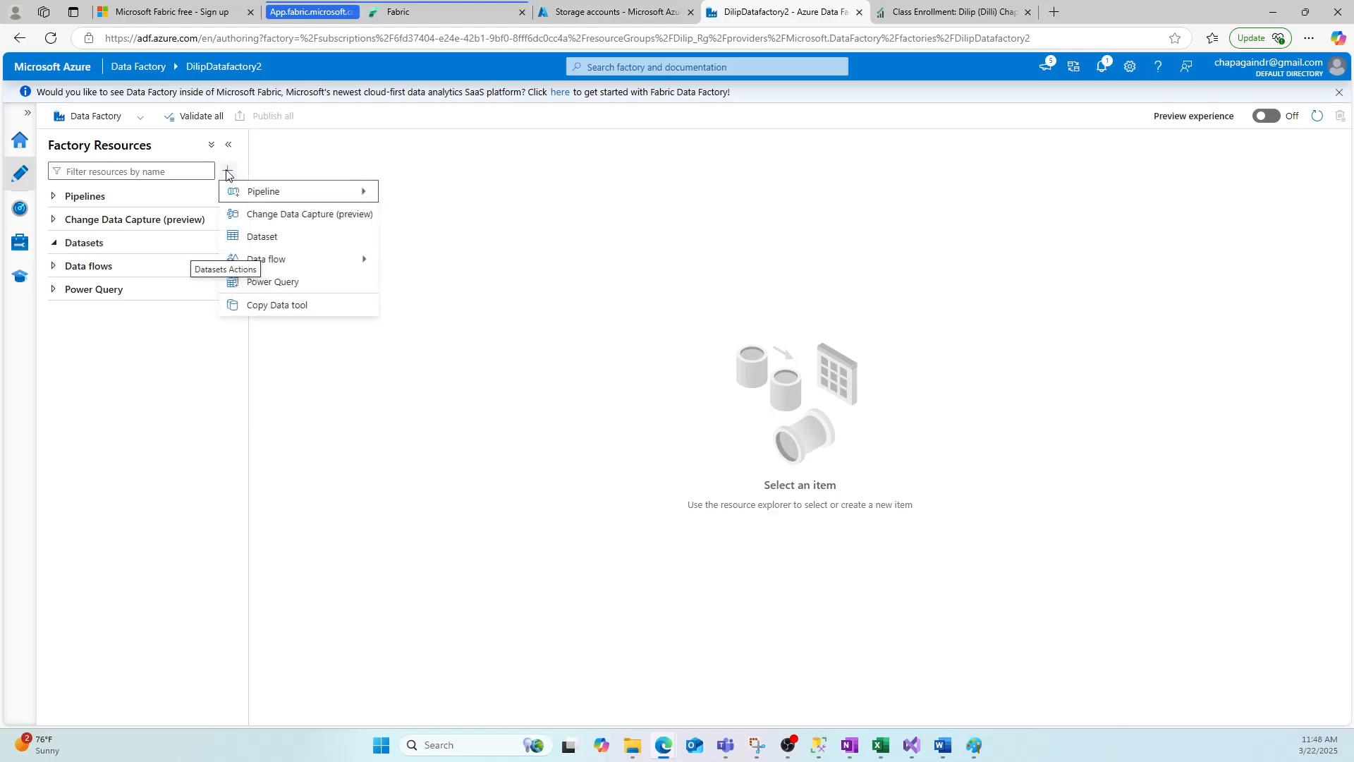
click(262, 237)
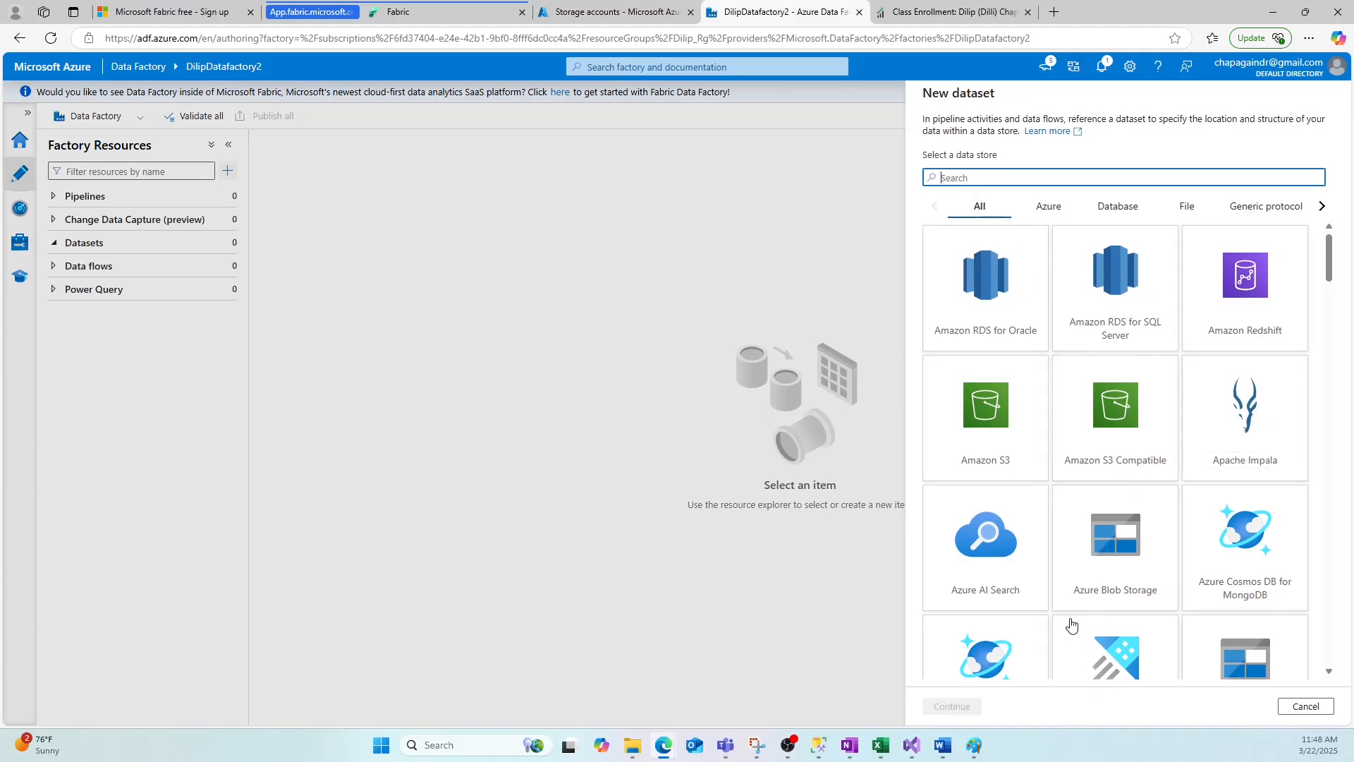
scroll(1164, 565, down, 2)
click(1244, 541)
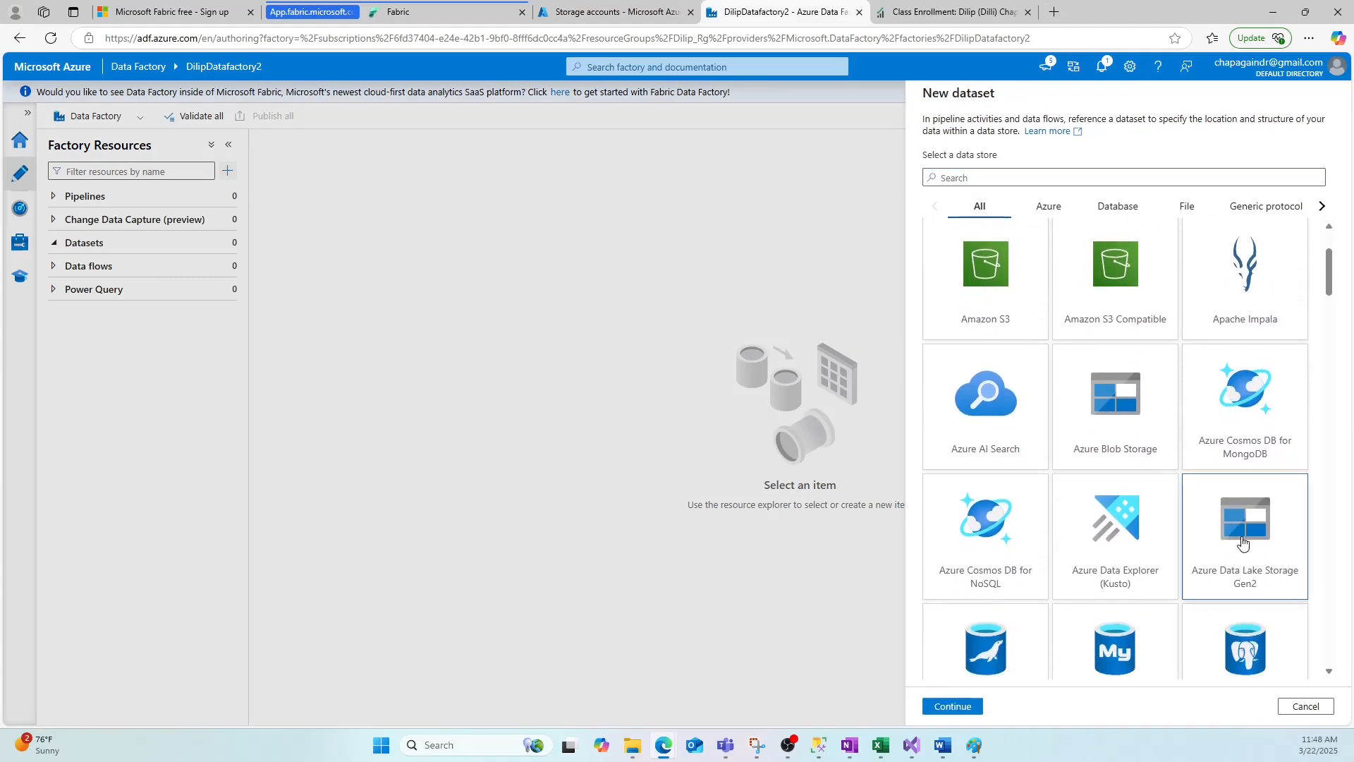
Continue past the data store choice and pick the DelimitedText format for the new dataset.
click(953, 706)
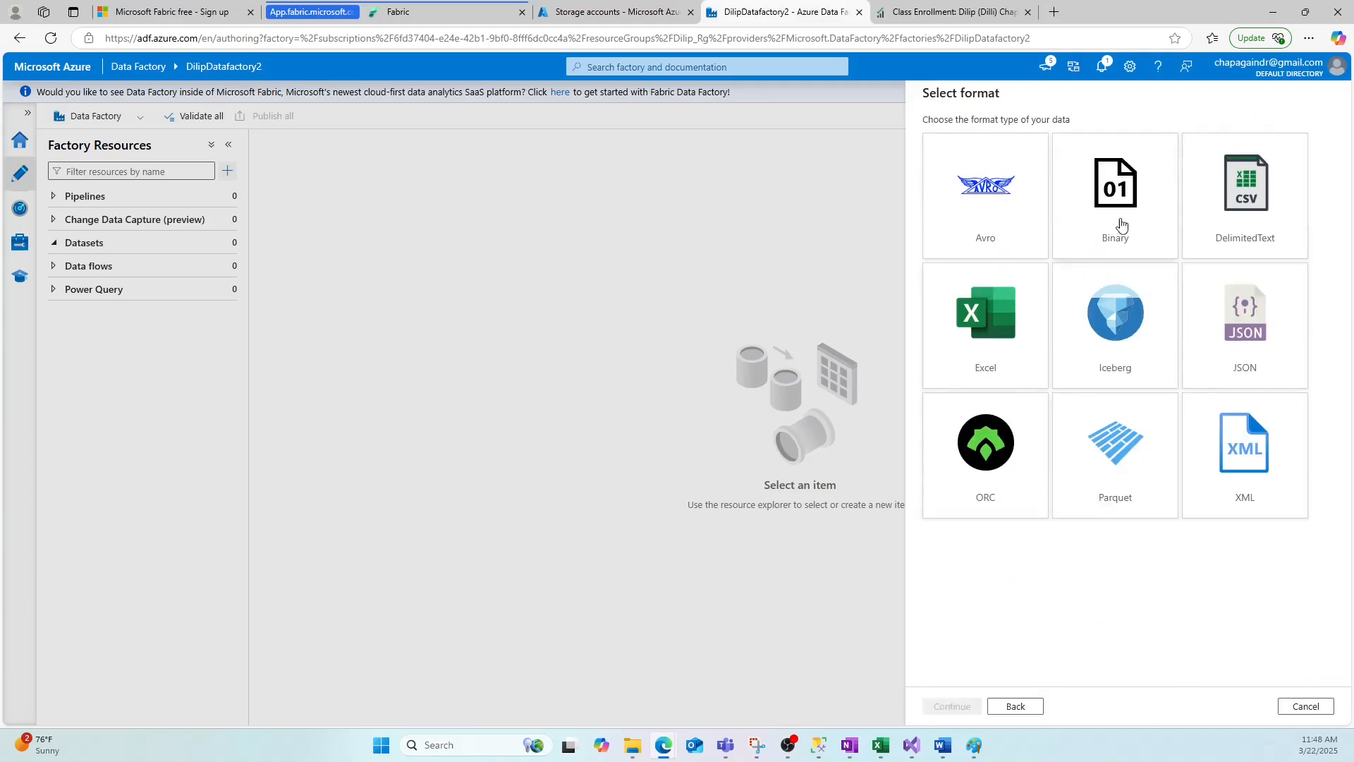
click(1248, 182)
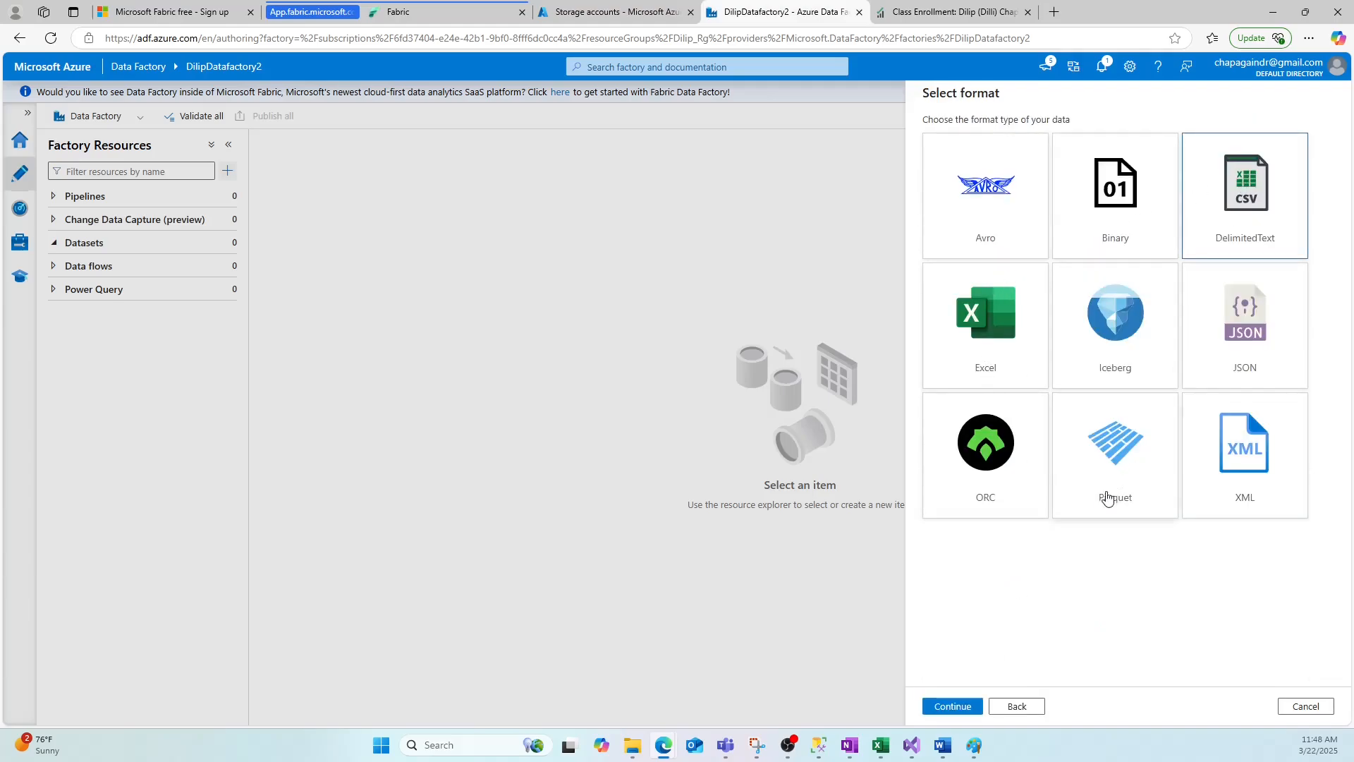
click(952, 706)
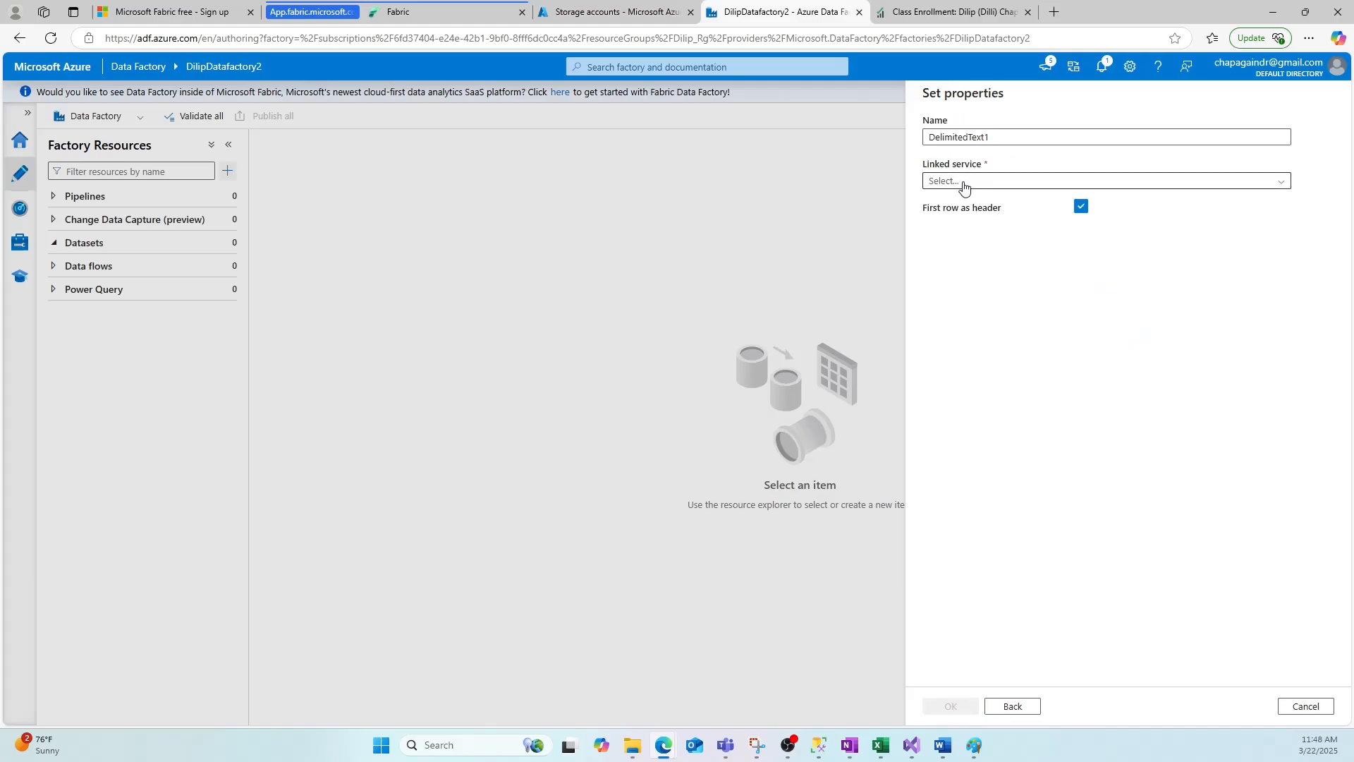
Name the dataset DilipCSVDataset and select DilipDatalakeLinkService as its linked service.
drag(982, 137, 911, 147)
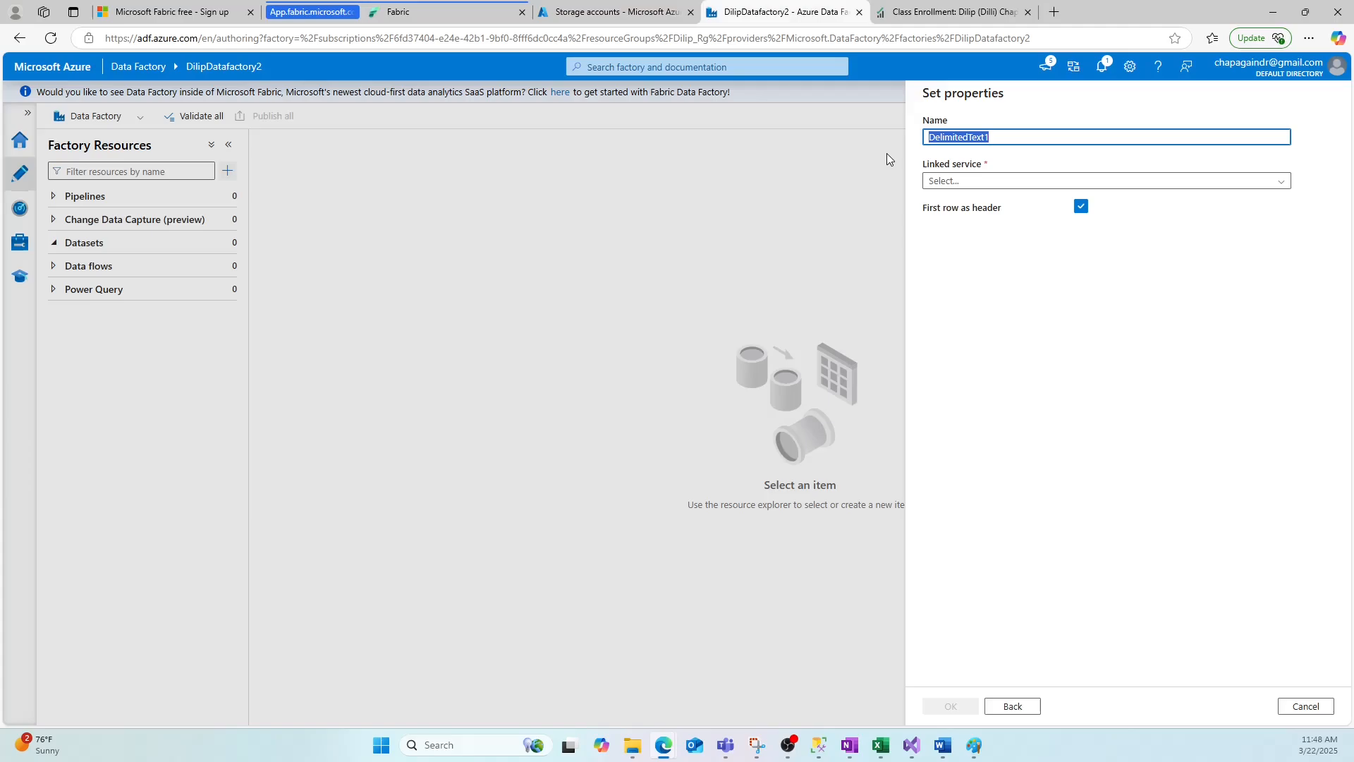
text(DilipDataset)
key(Left)
key(Left)
key(Left)
key(Left)
key(Left)
key(Left)
key(Left)
text(CSV)
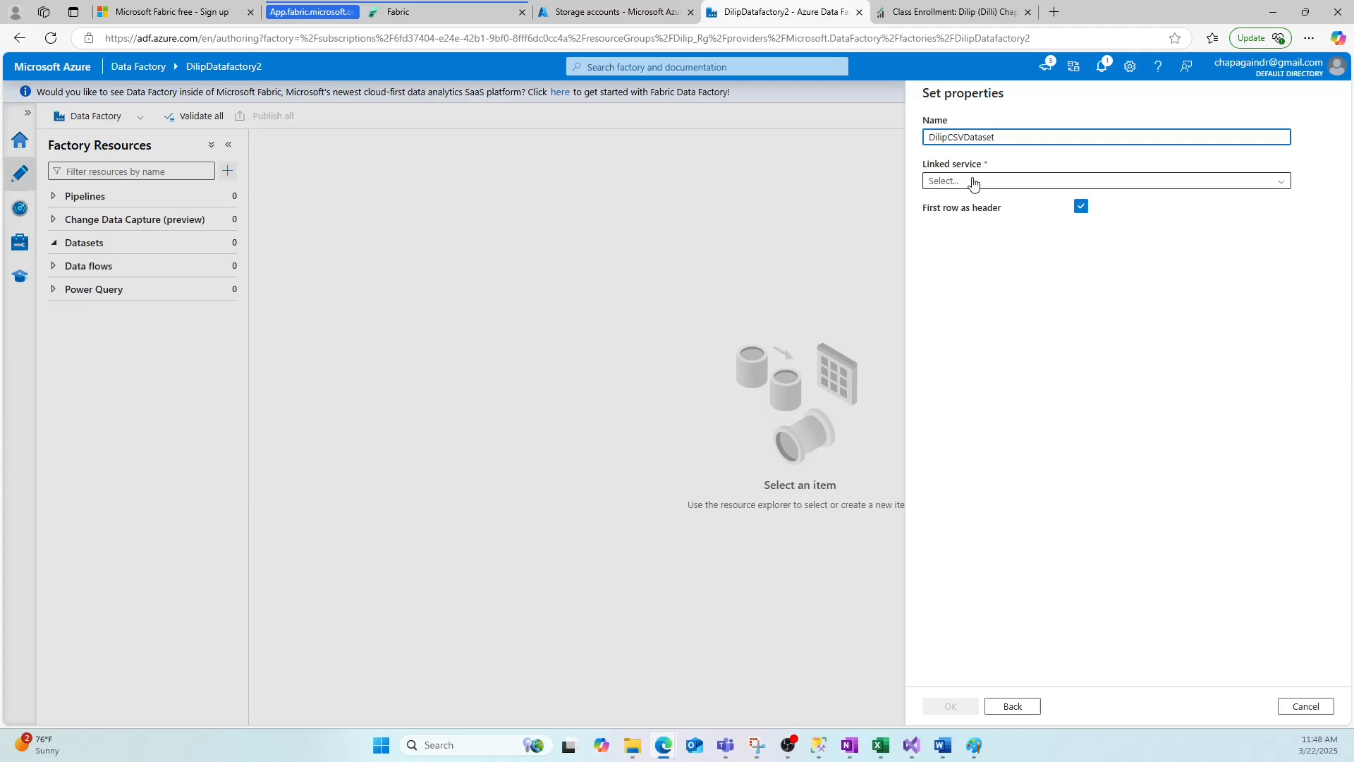
click(972, 181)
click(971, 252)
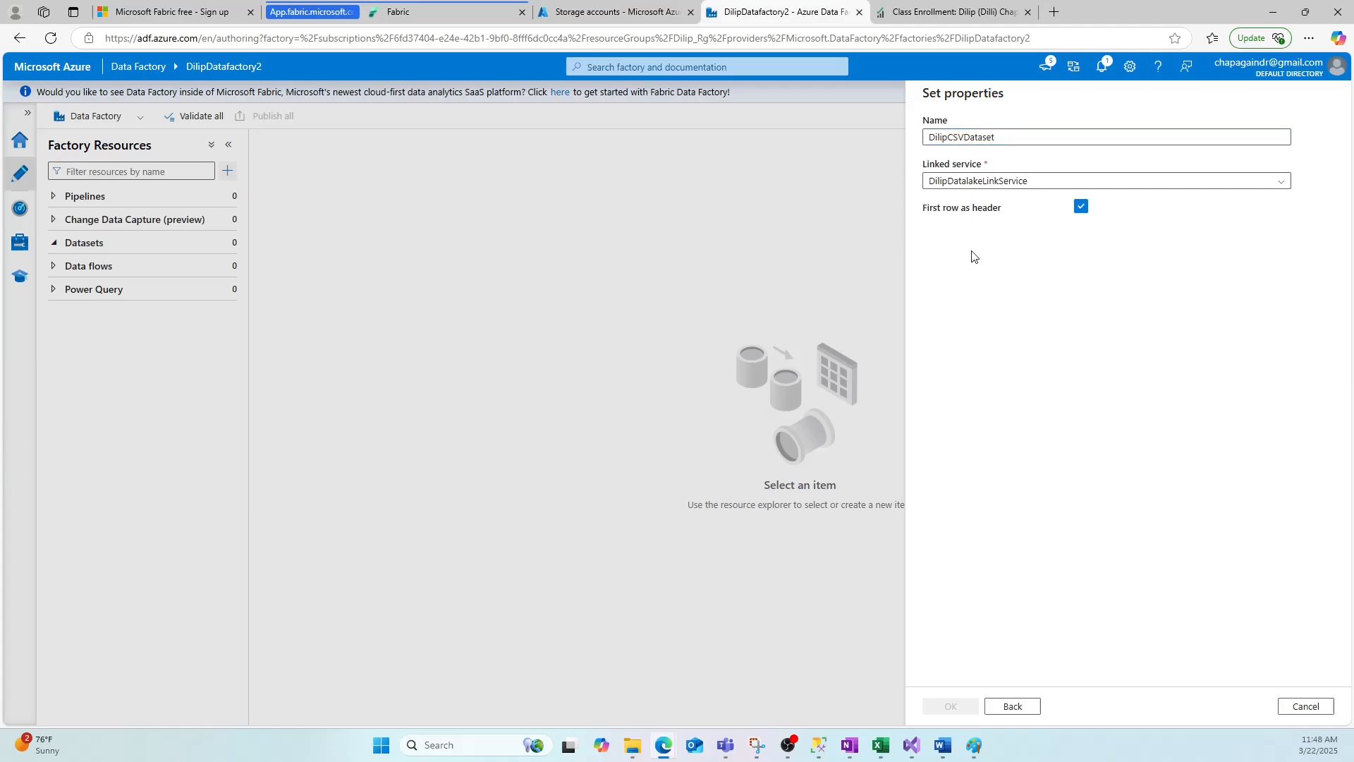
Browse to inputEmp.txt in the input folder as the file path, keep first row as header, and create the dataset.
click(983, 181)
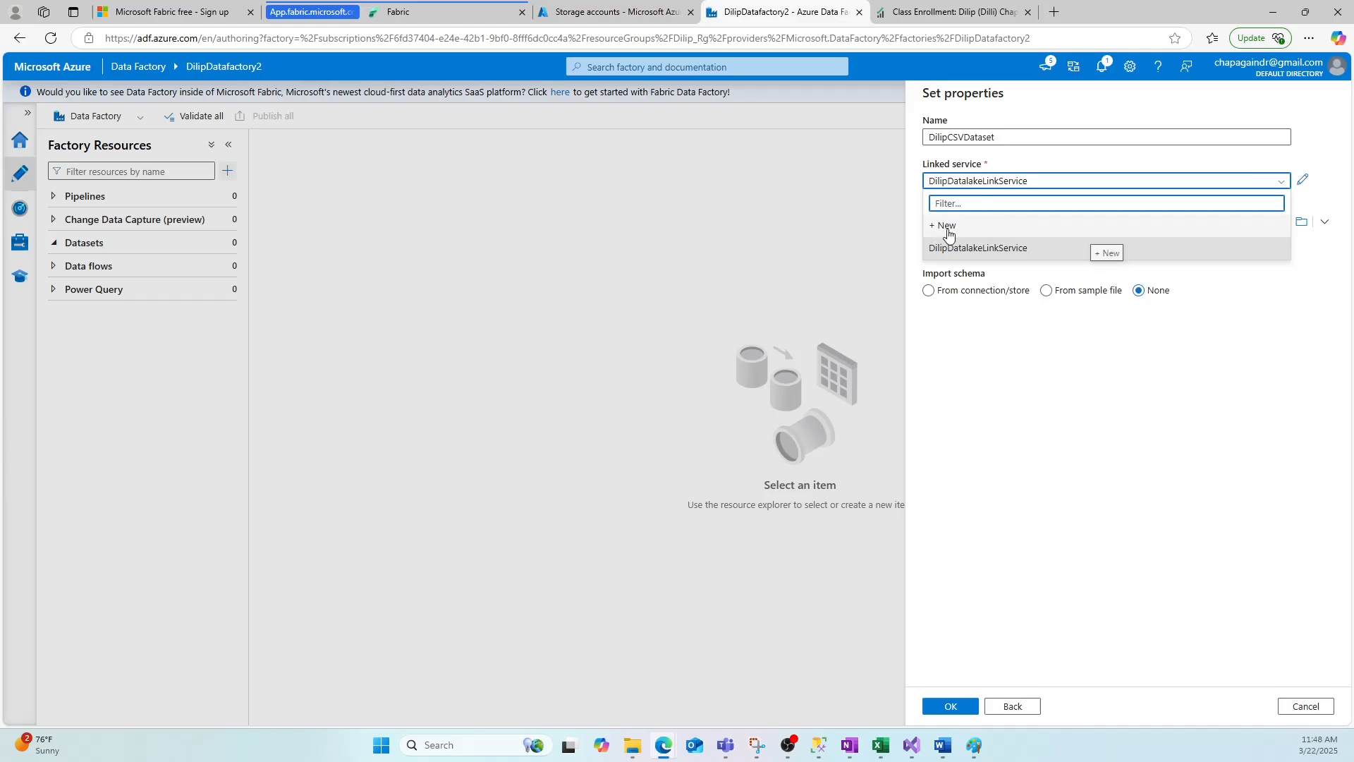
click(1020, 376)
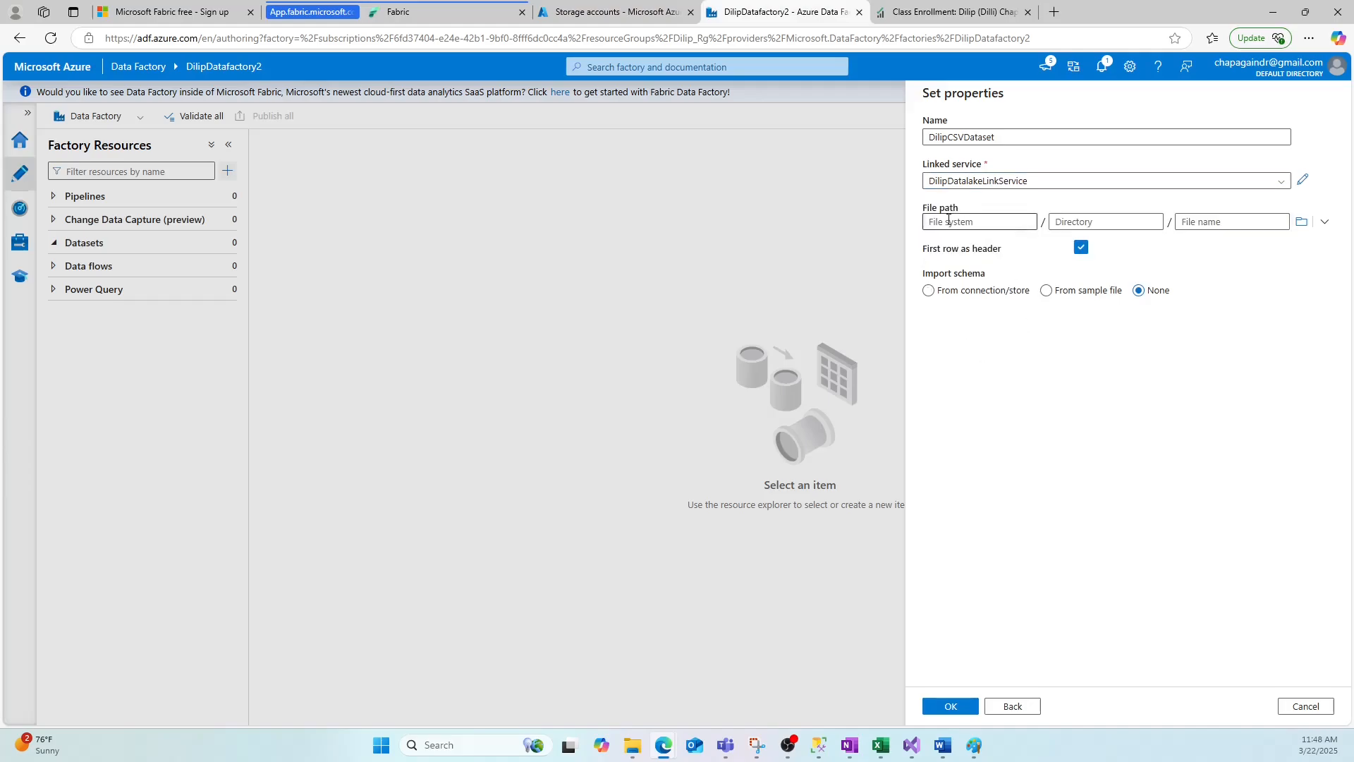
click(1301, 221)
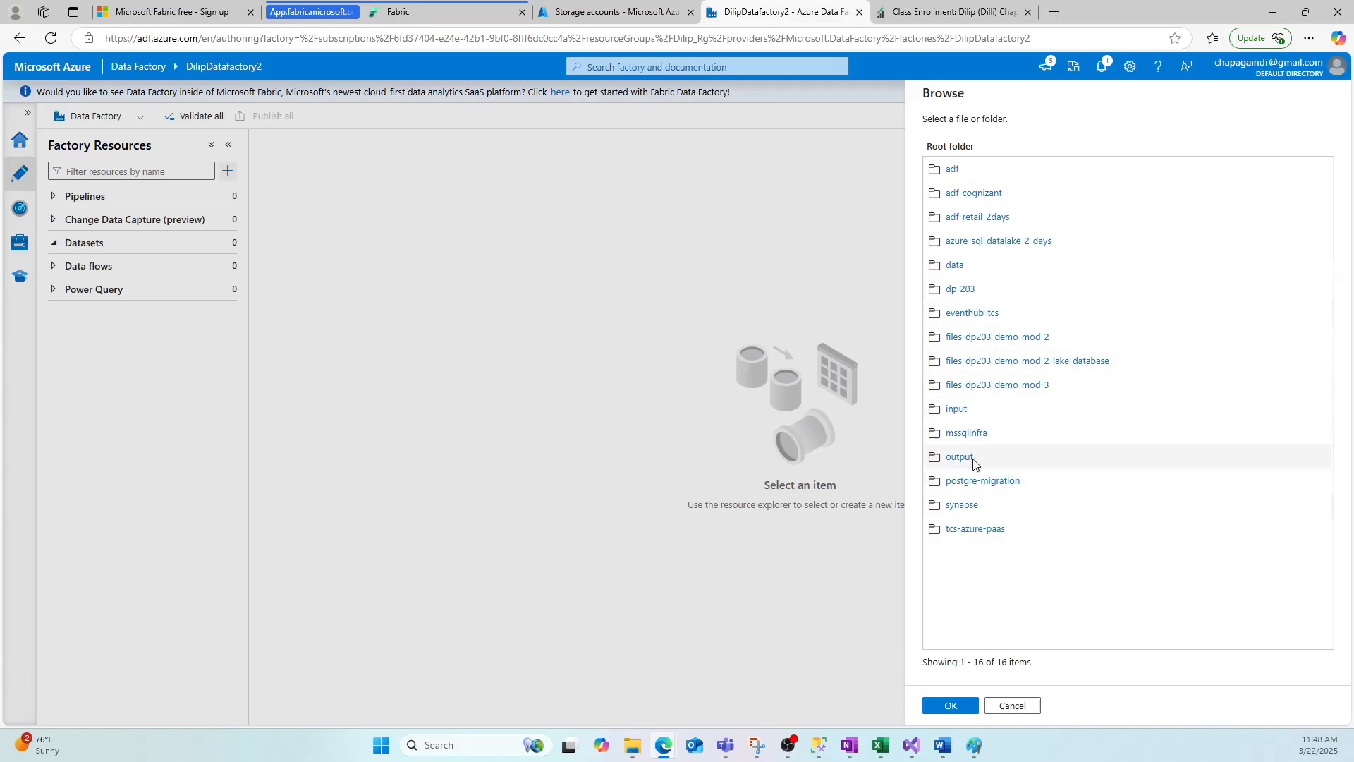
click(958, 409)
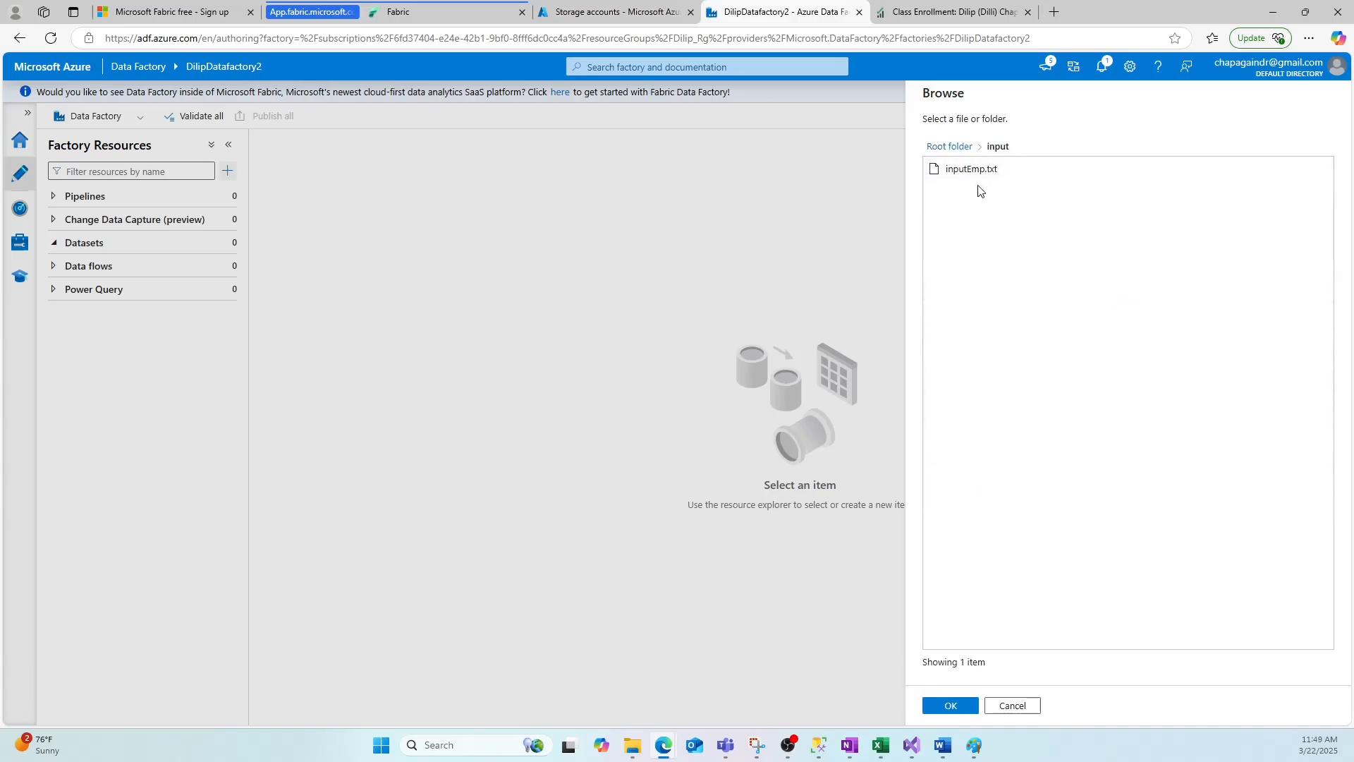
click(970, 172)
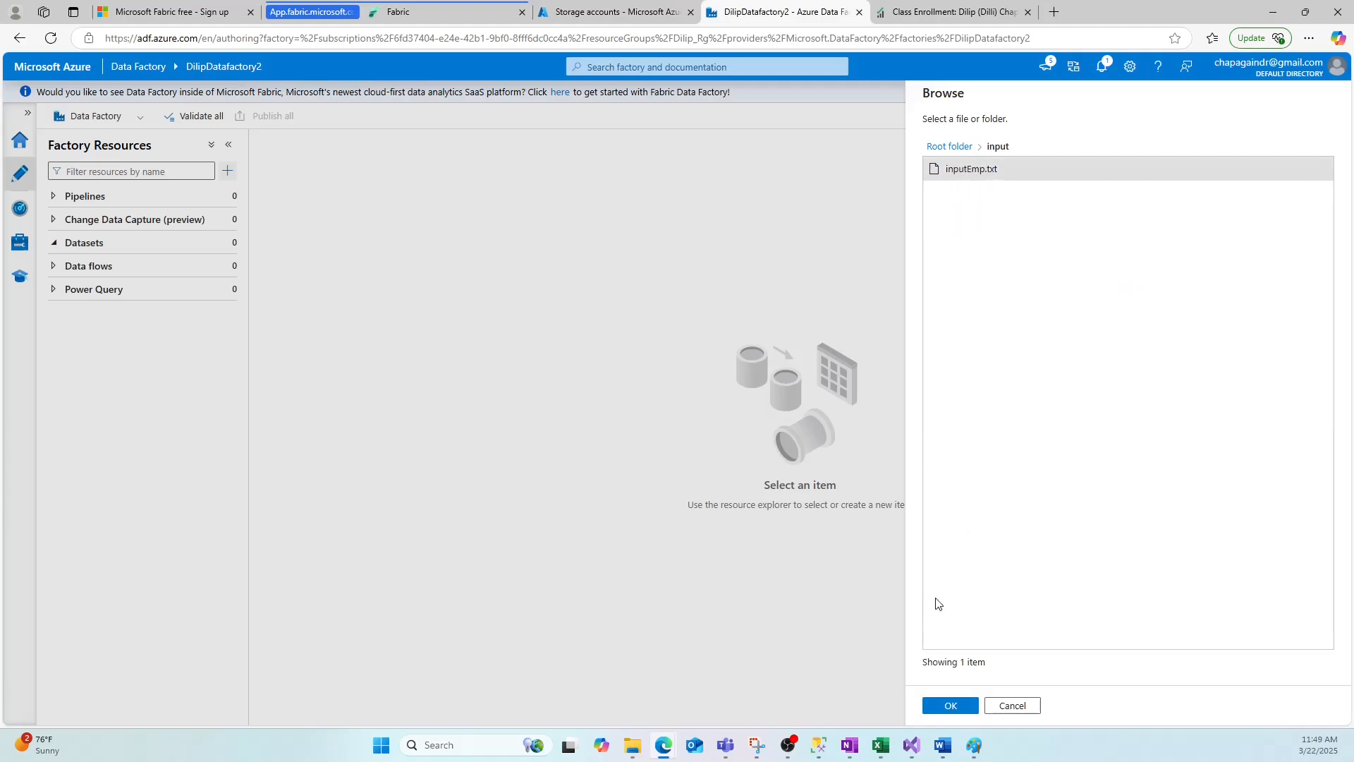
click(954, 705)
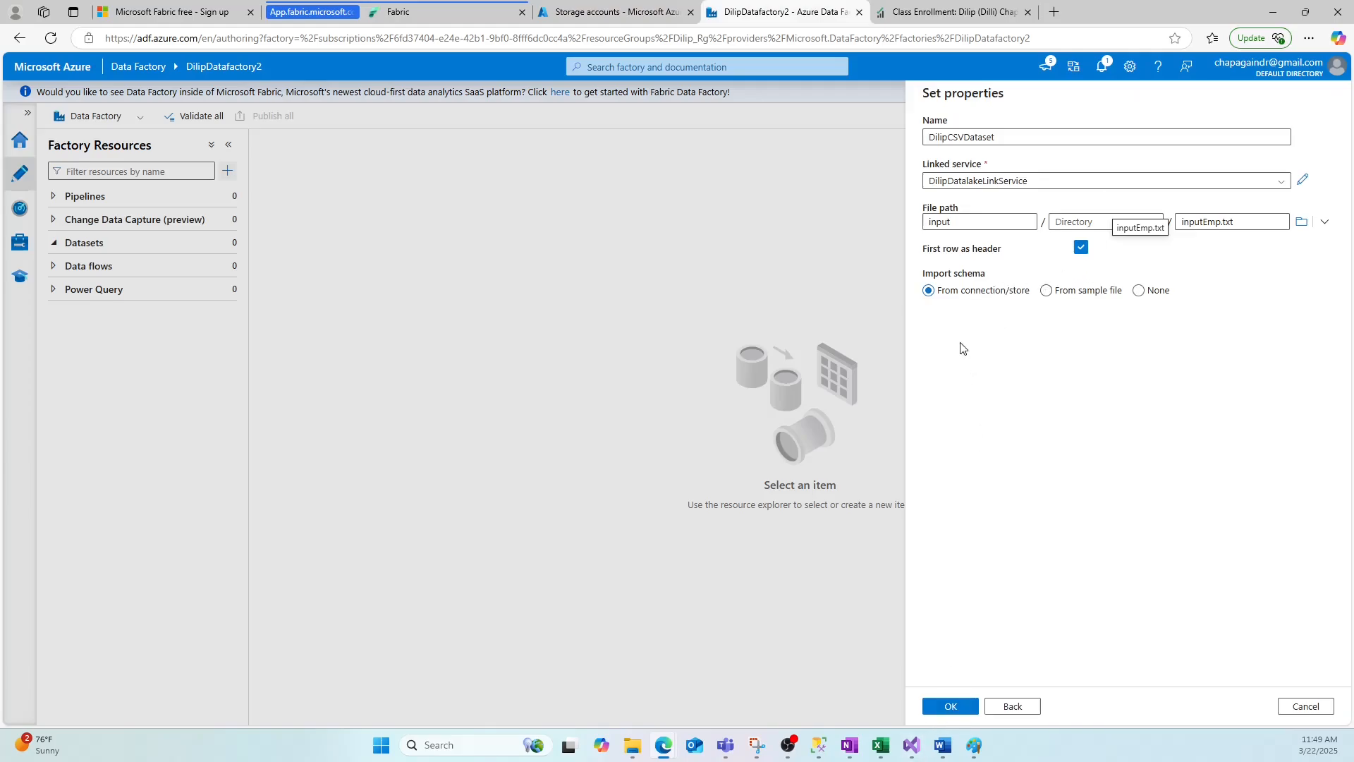
click(1081, 249)
click(951, 705)
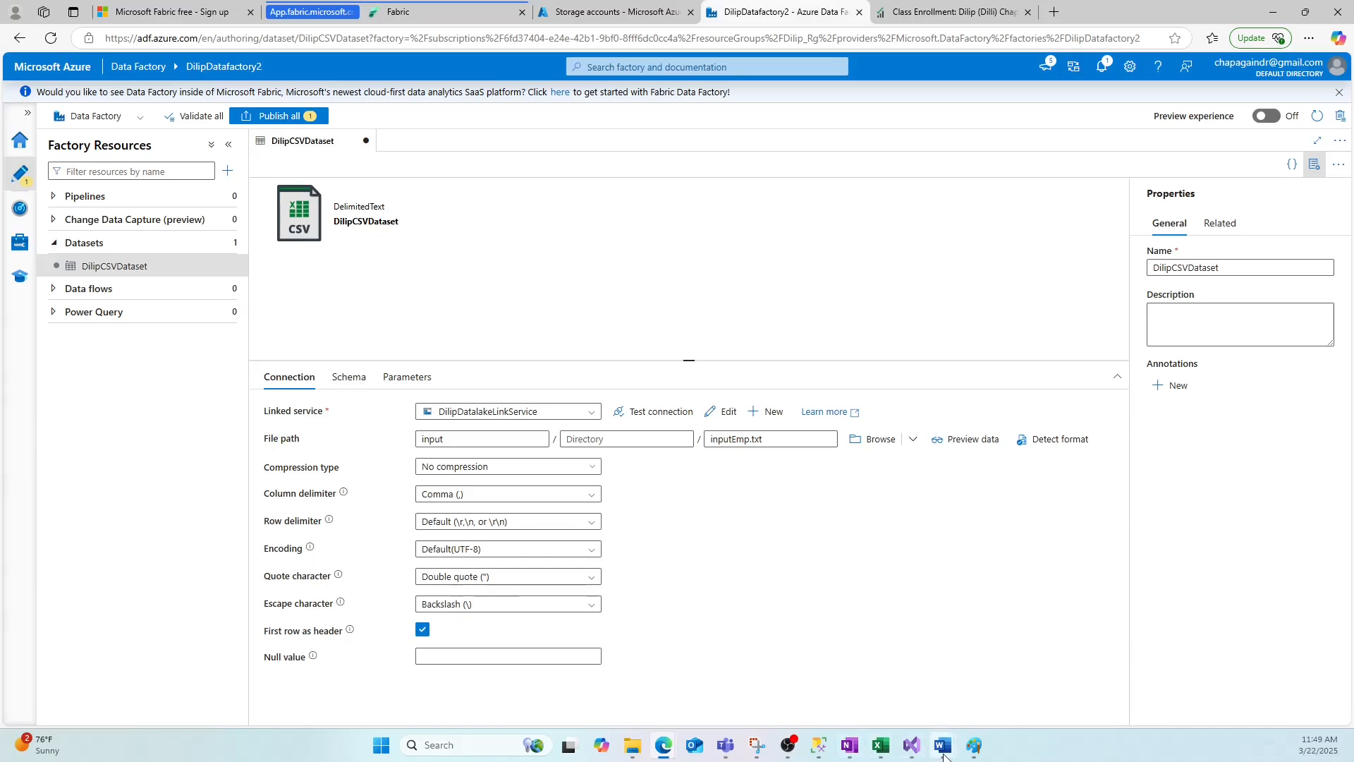
Scroll to the Data Flow slide in Paint, then switch back to Data Factory Studio.
click(974, 745)
scroll(428, 375, up, 8)
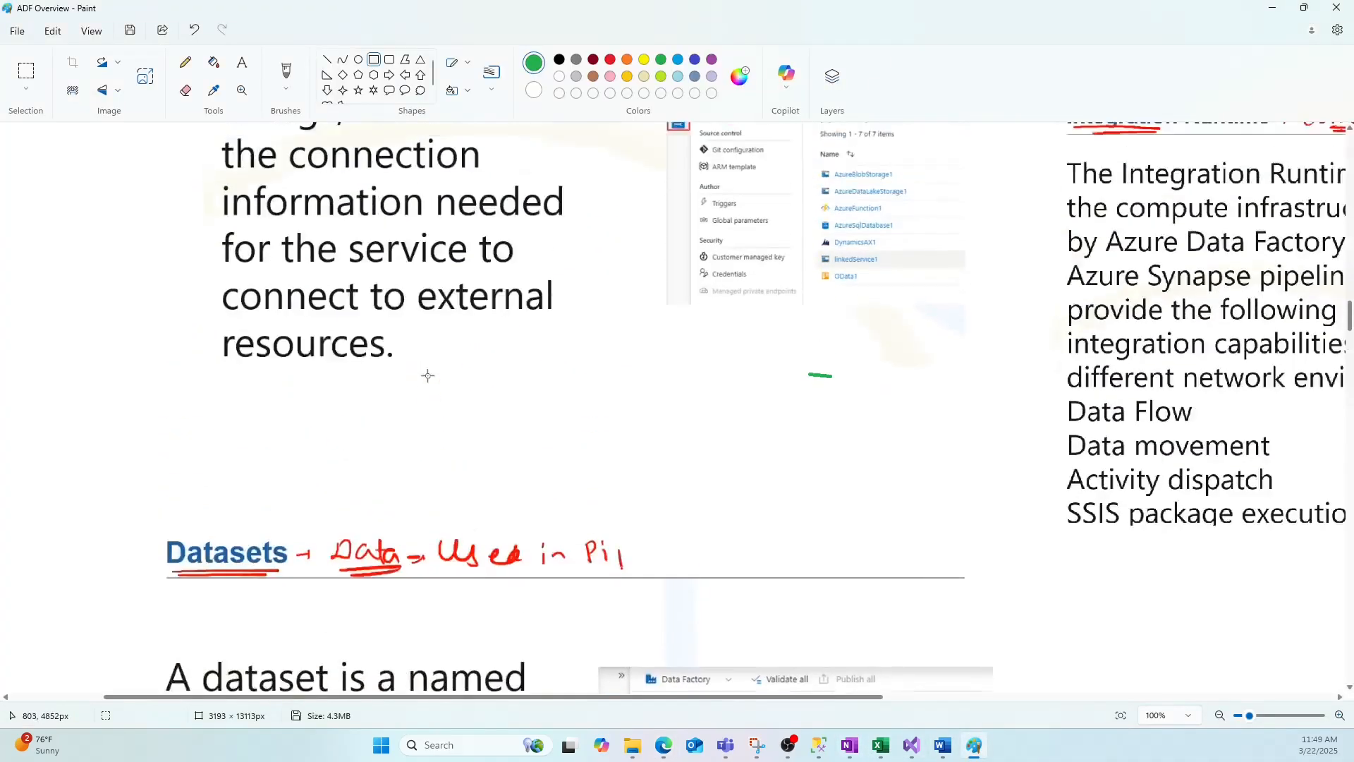
scroll(429, 375, down, 7)
scroll(444, 543, down, 8)
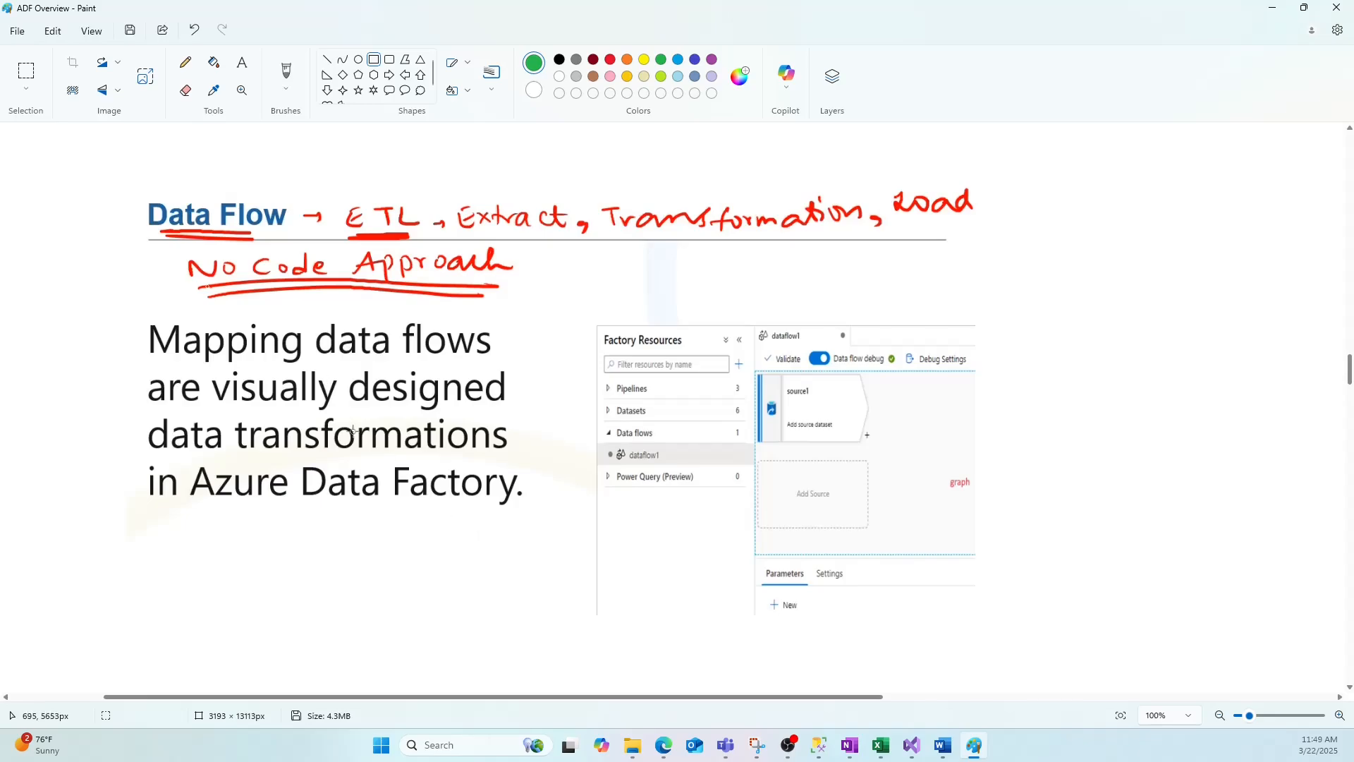
key(alt+Tab)
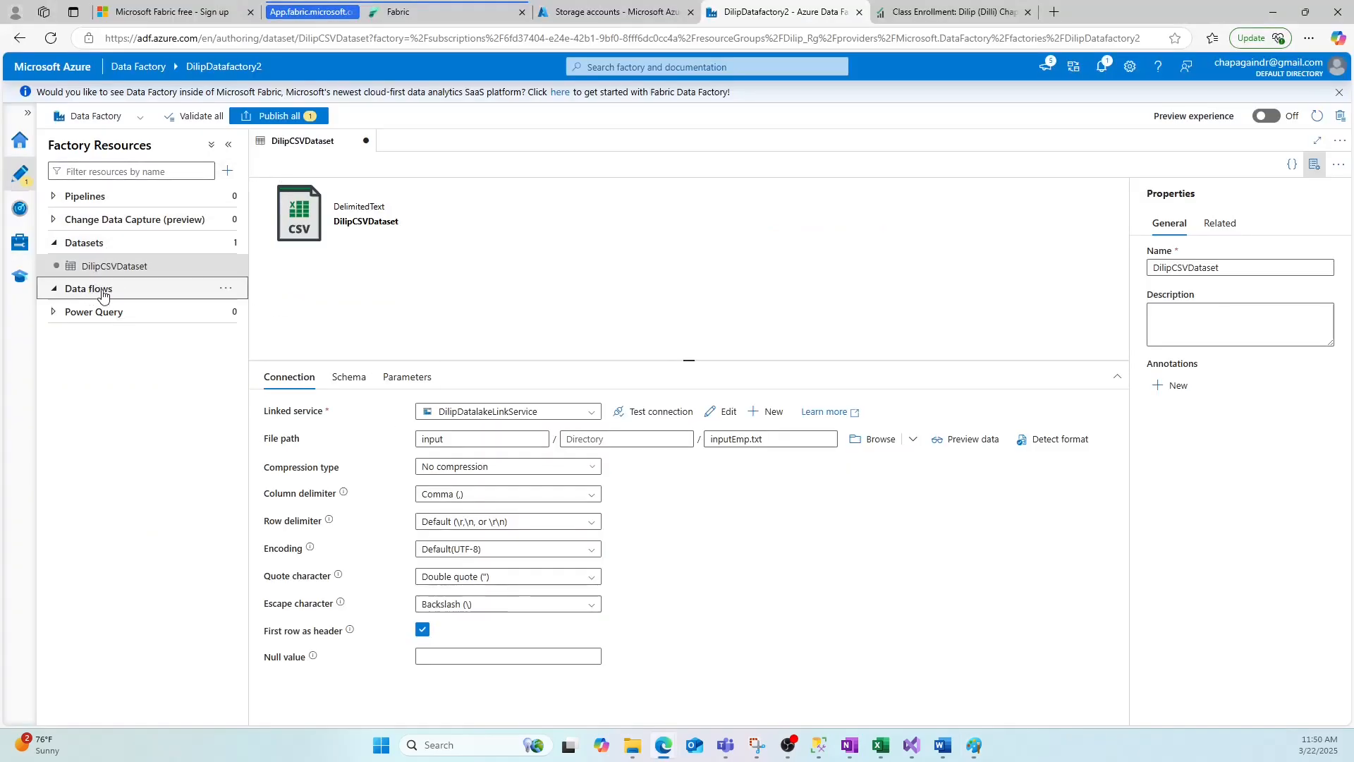
Create a new data flow and add a source to its canvas.
click(226, 288)
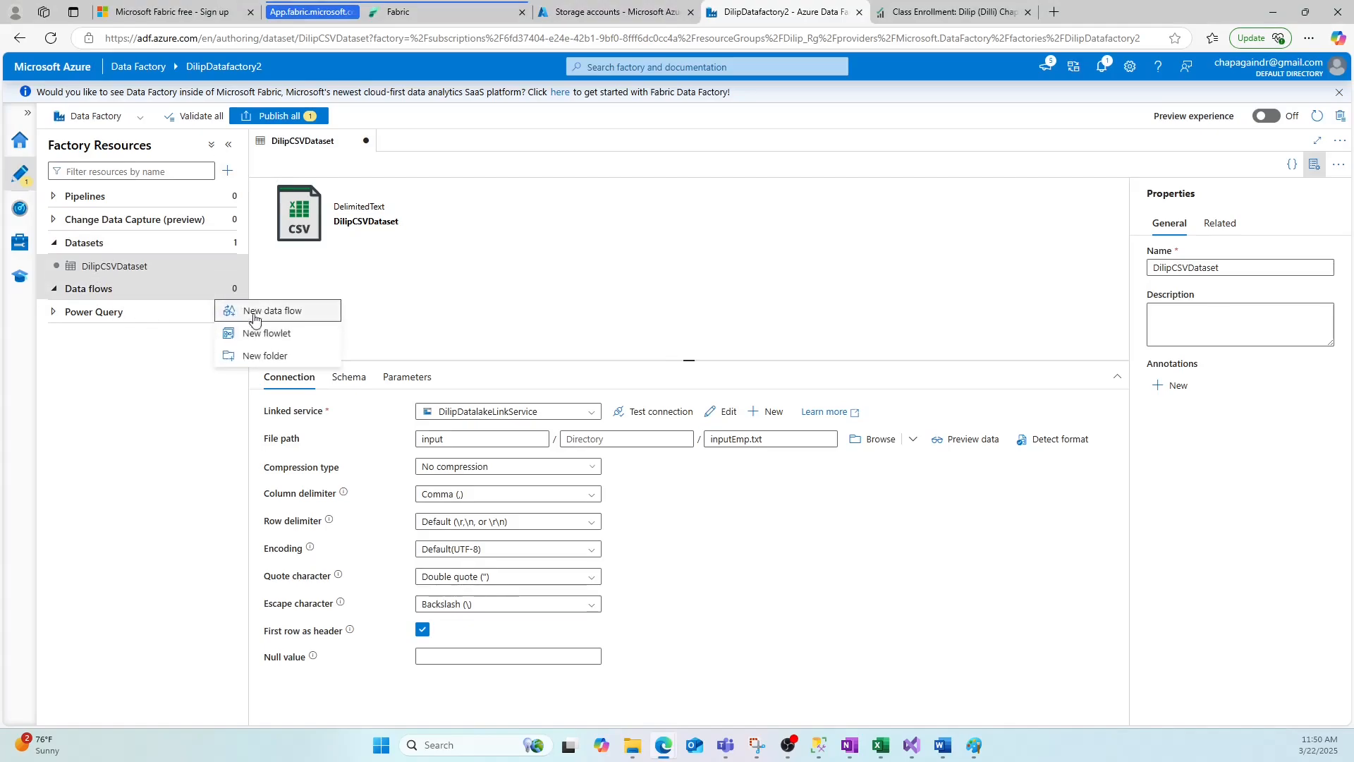
click(227, 171)
click(228, 171)
mouse_move(300, 267)
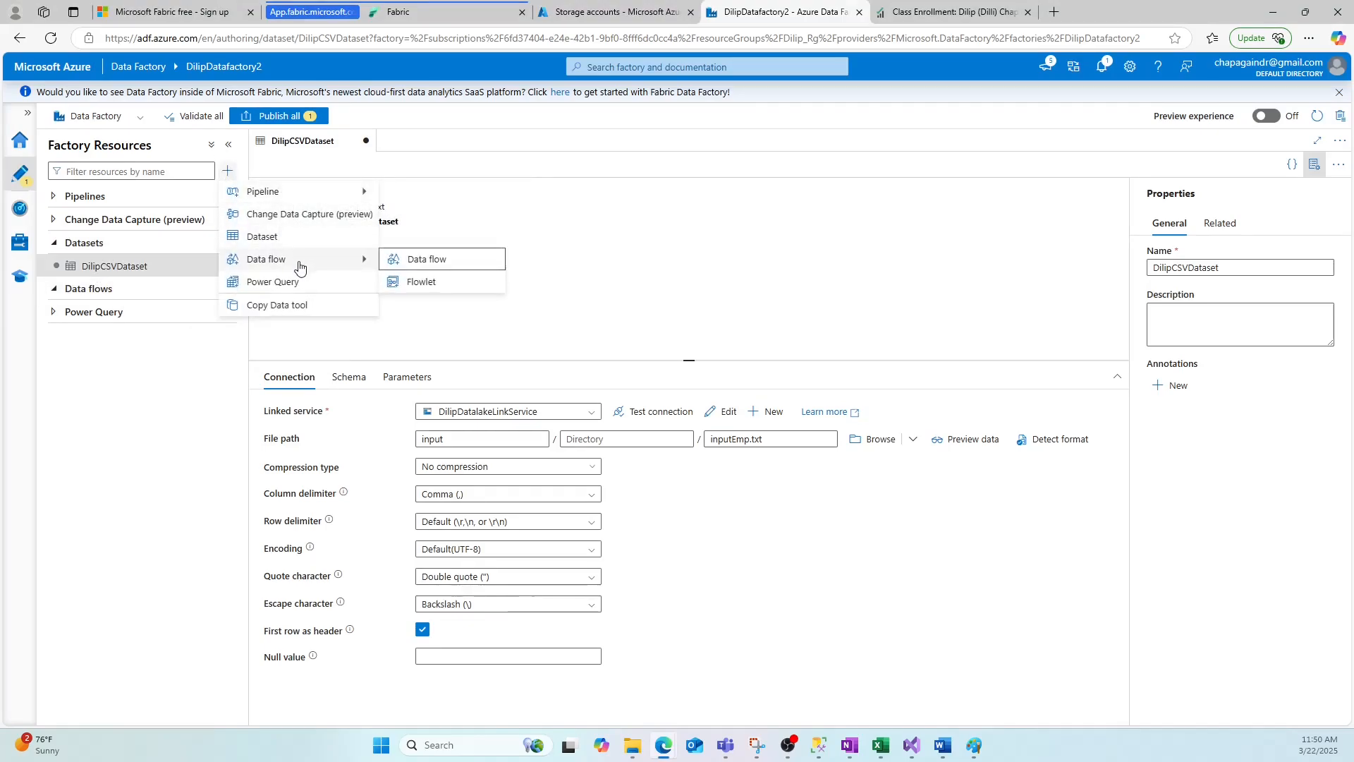
click(416, 260)
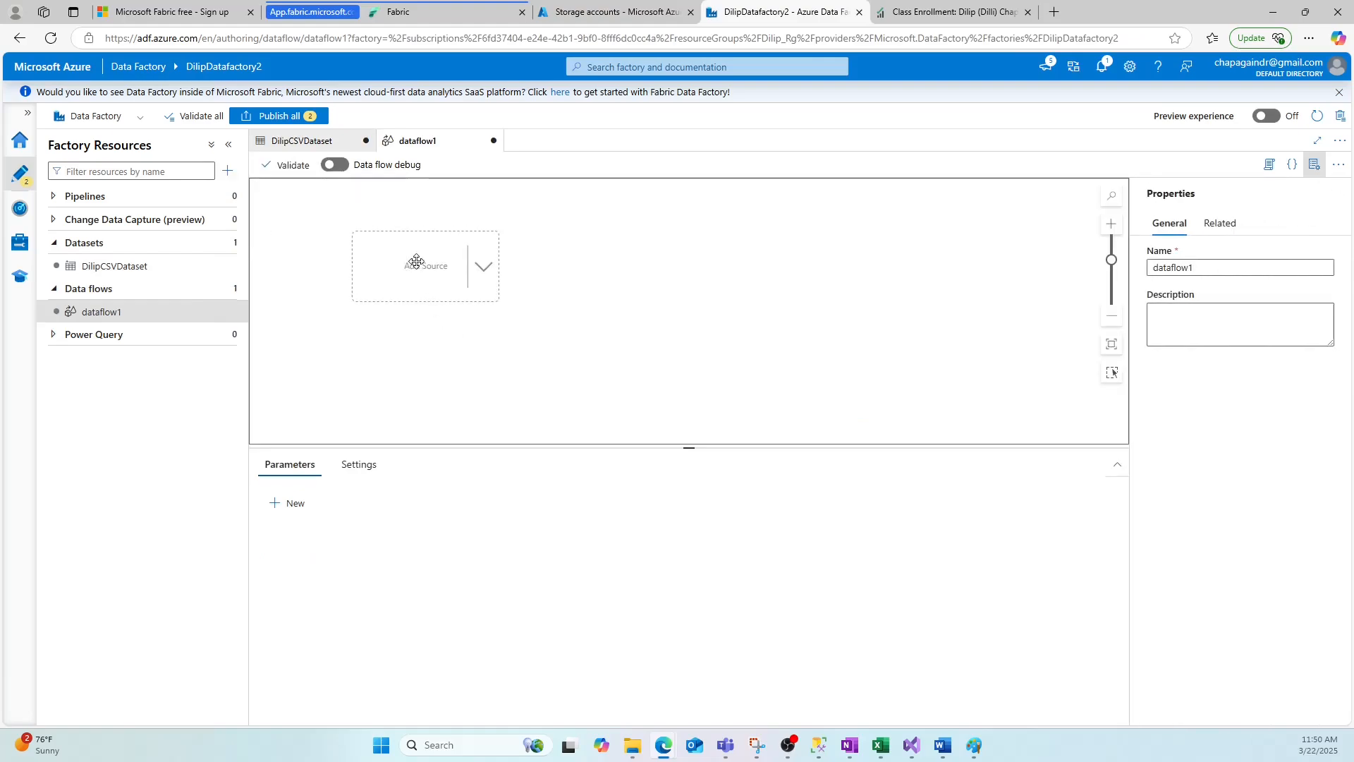
click(374, 233)
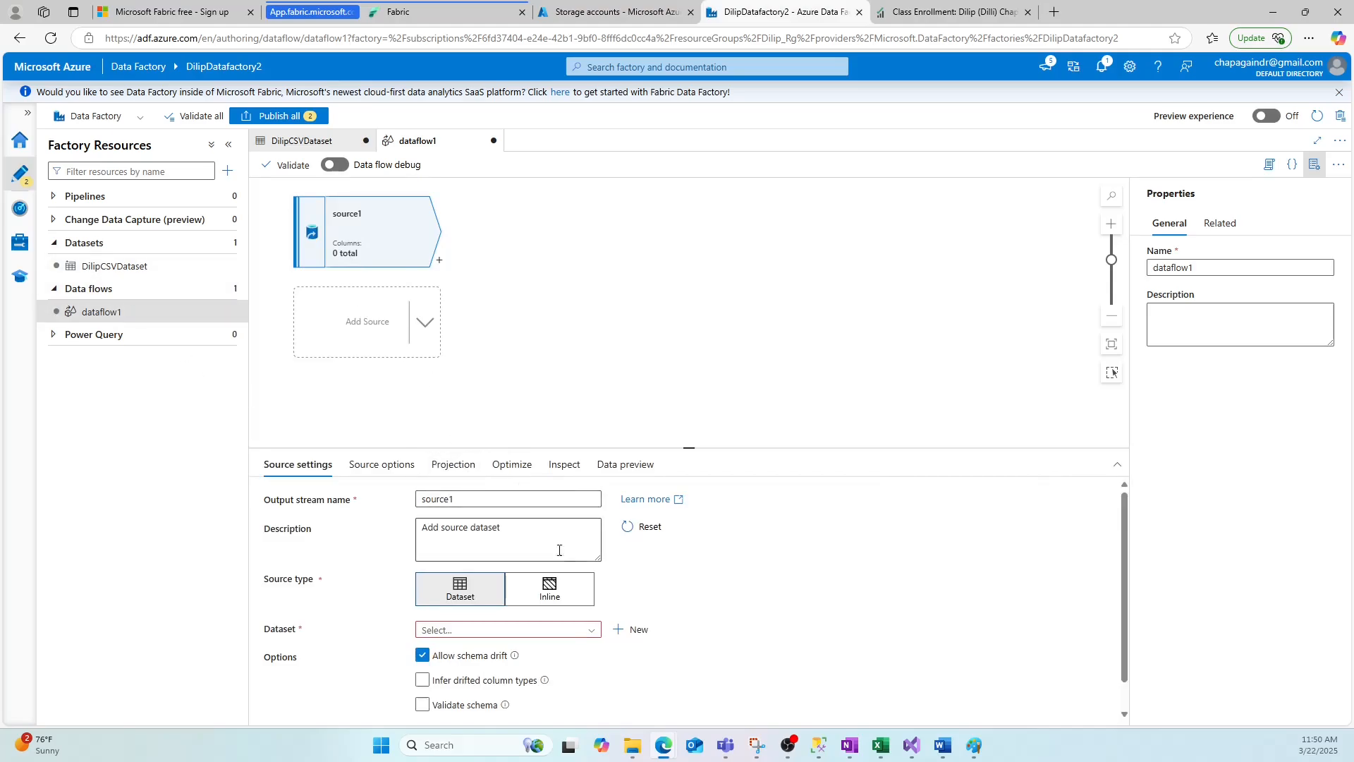
Name the source output stream DilipCSVinsour and set its dataset to DilipCSVDataset.
double_click(455, 500)
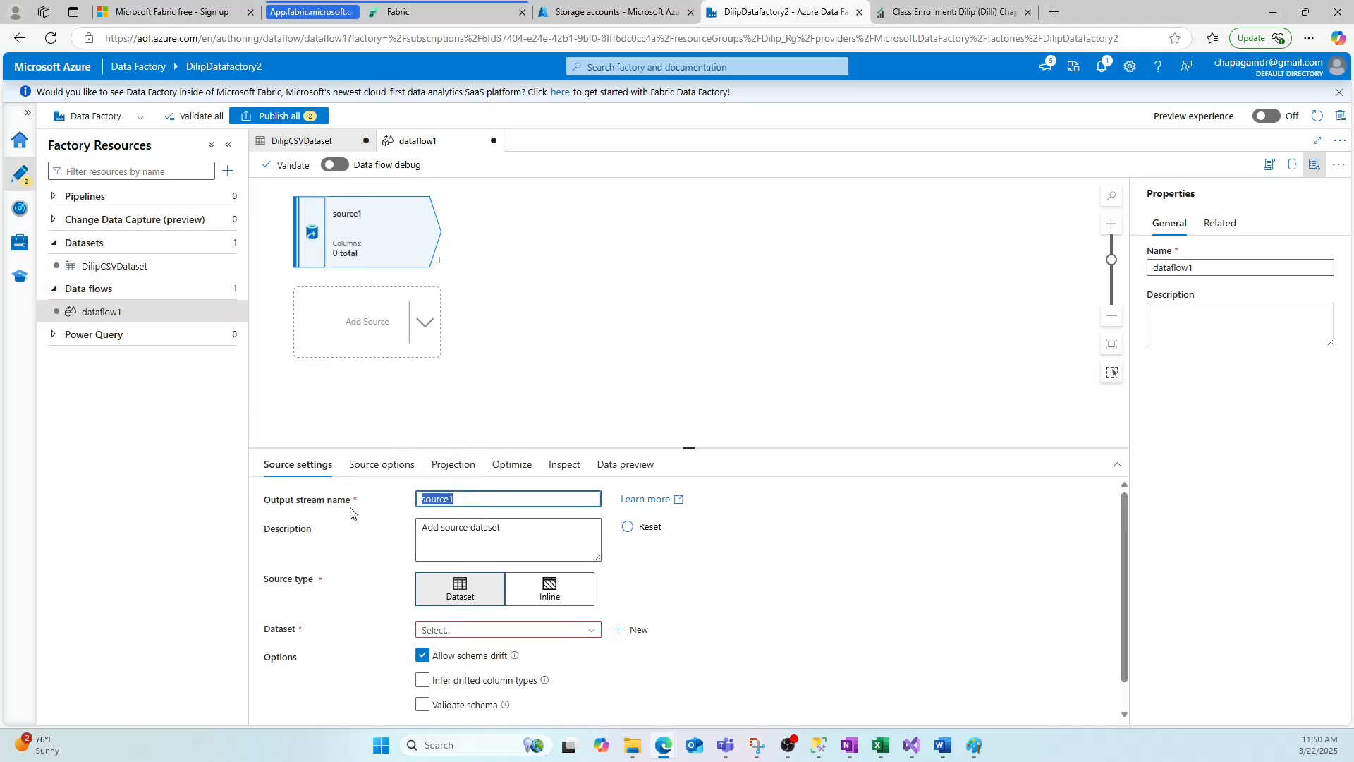
key(Right)
key(BackSpace)
click(514, 628)
click(468, 648)
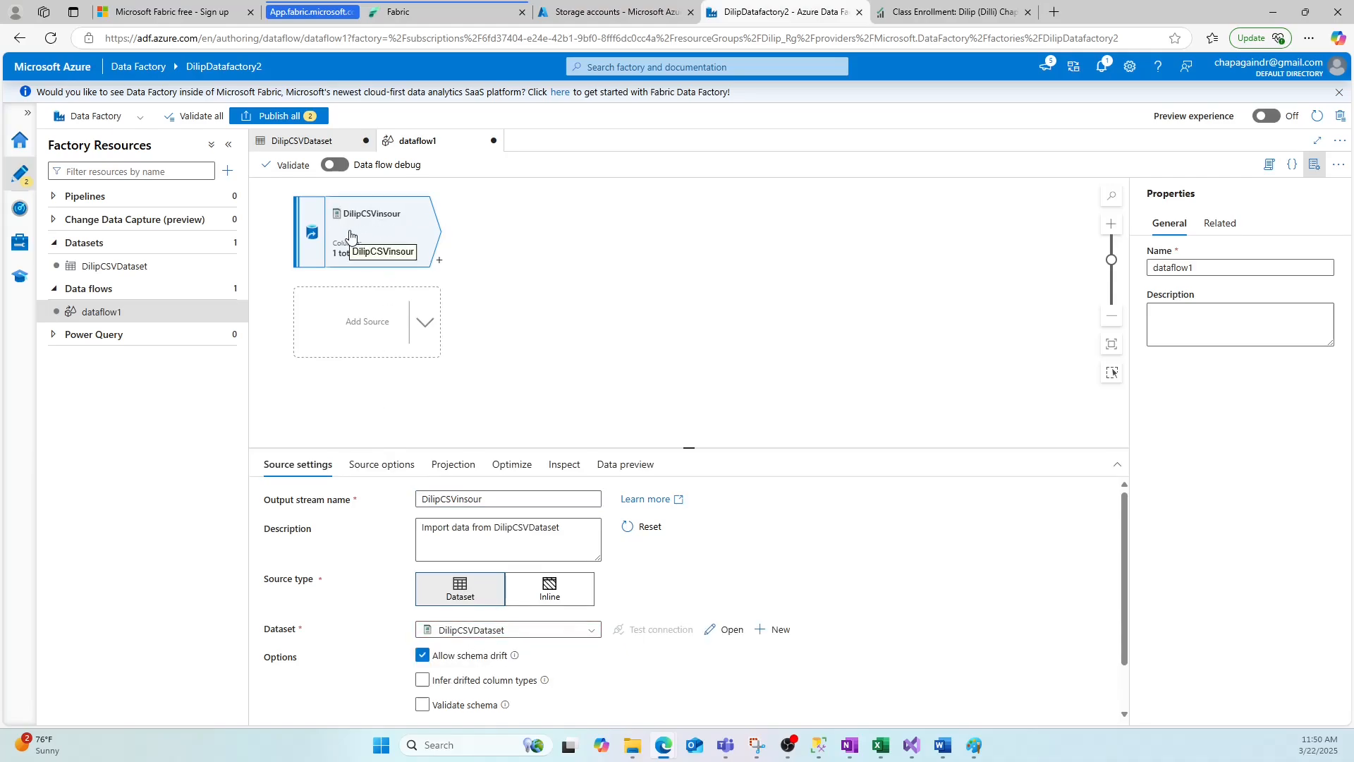
Add a Sink transformation after the DilipCSVinsour source in the data flow.
click(642, 270)
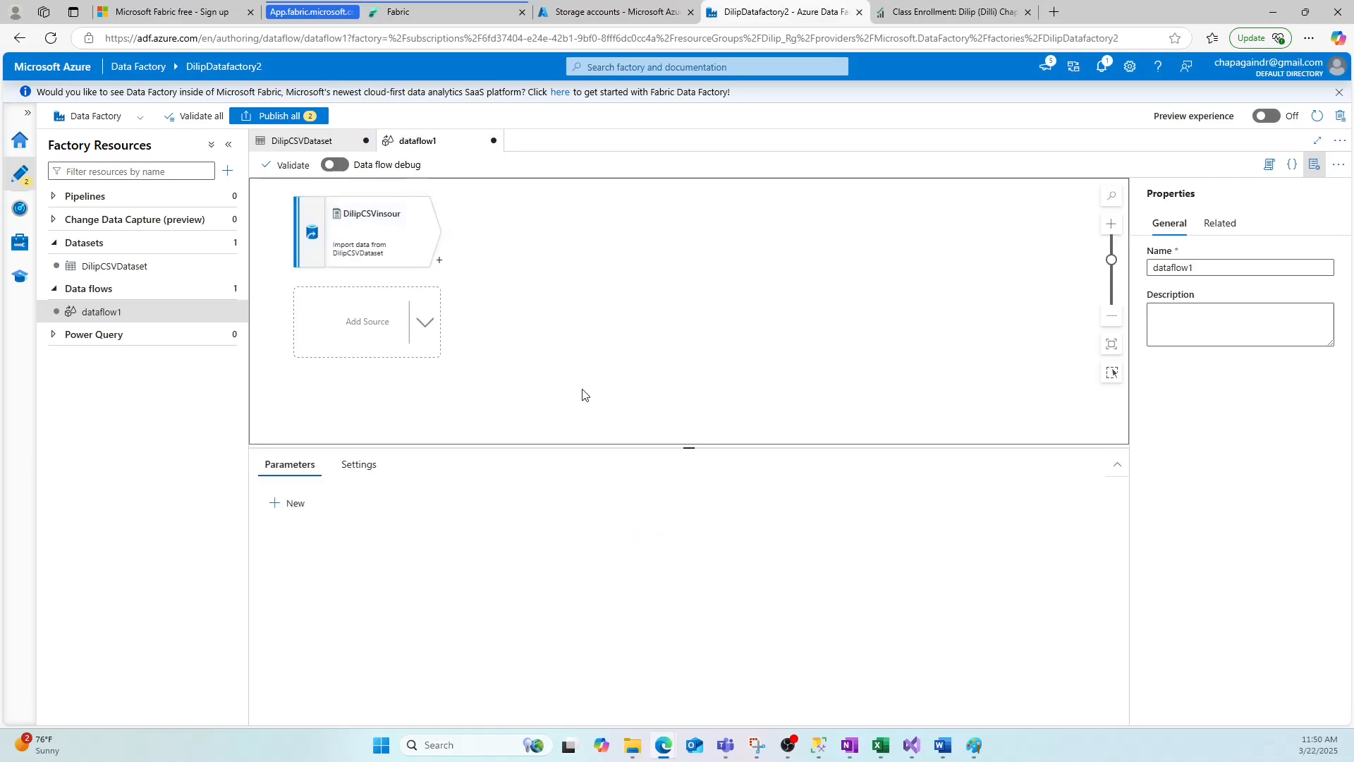
click(348, 219)
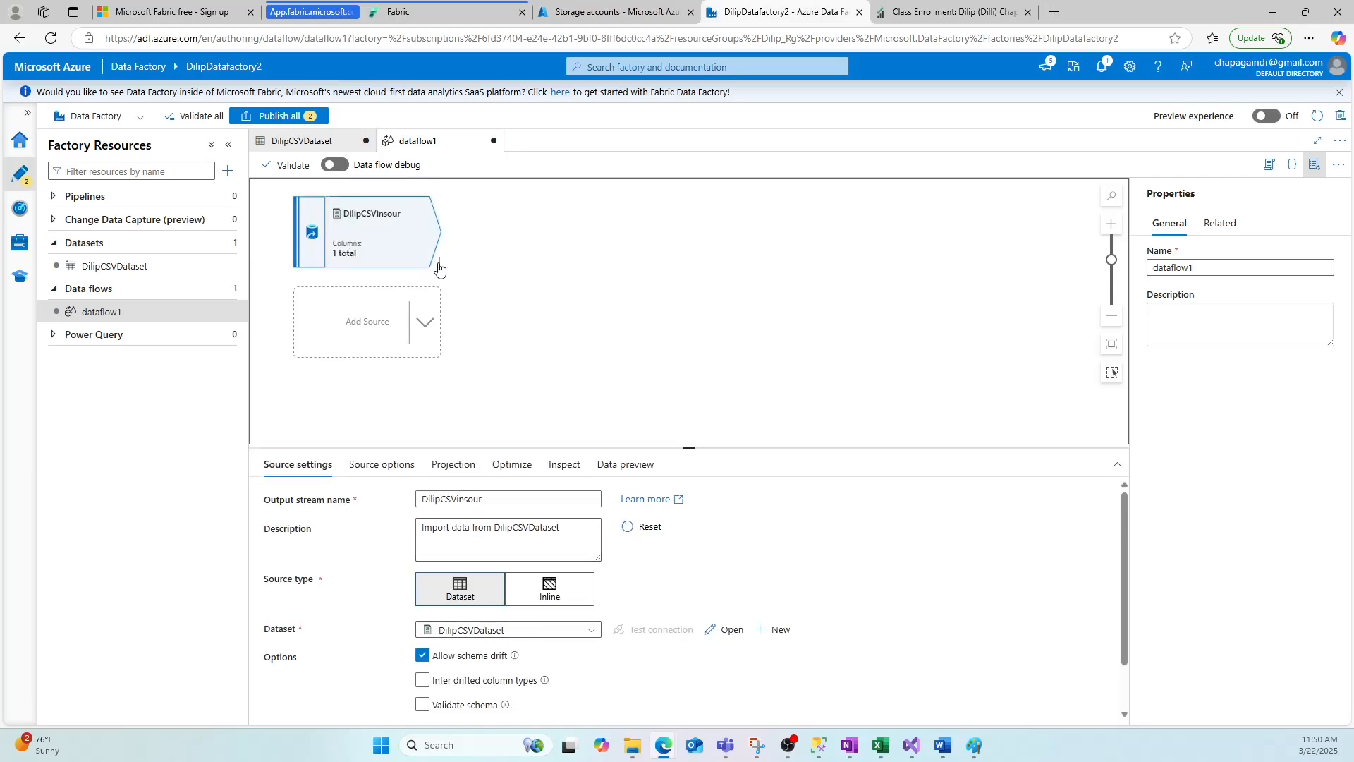
right_click(440, 264)
click(520, 226)
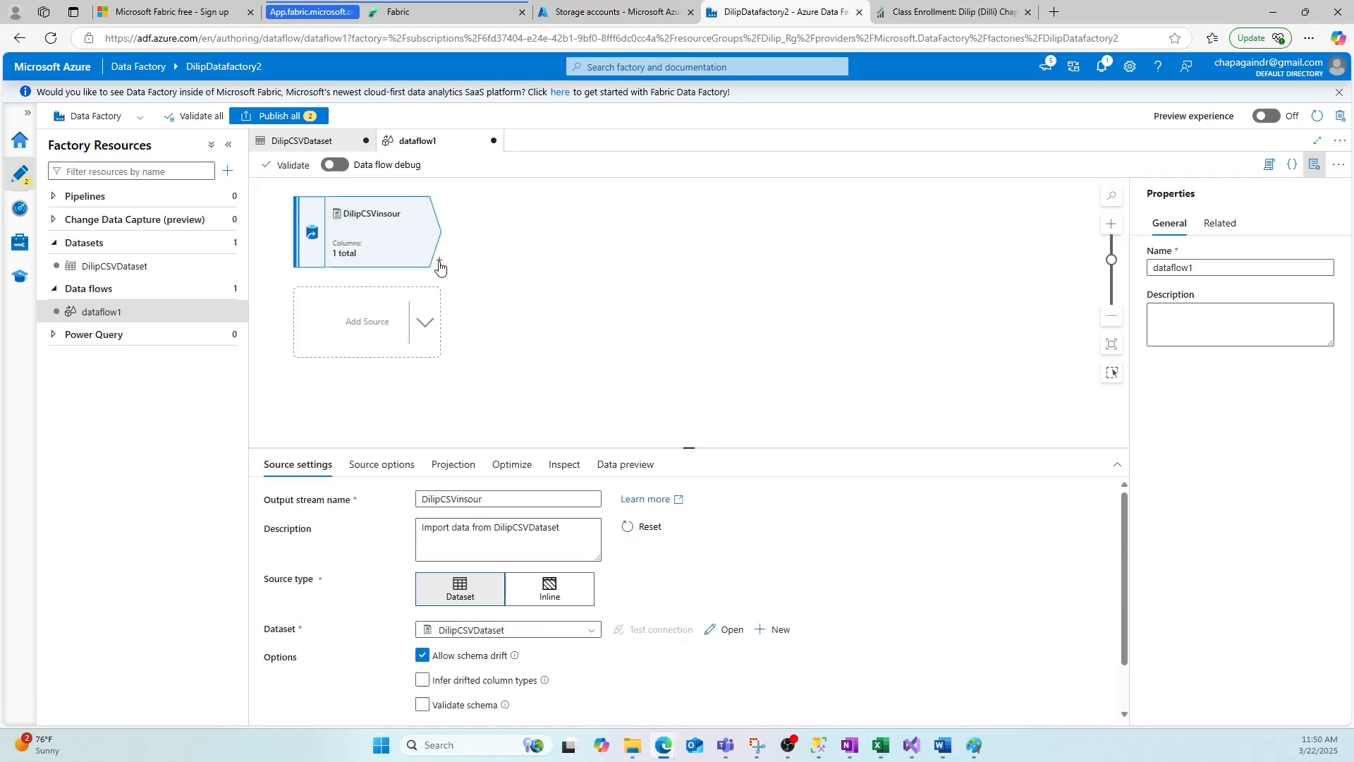
click(439, 261)
click(440, 262)
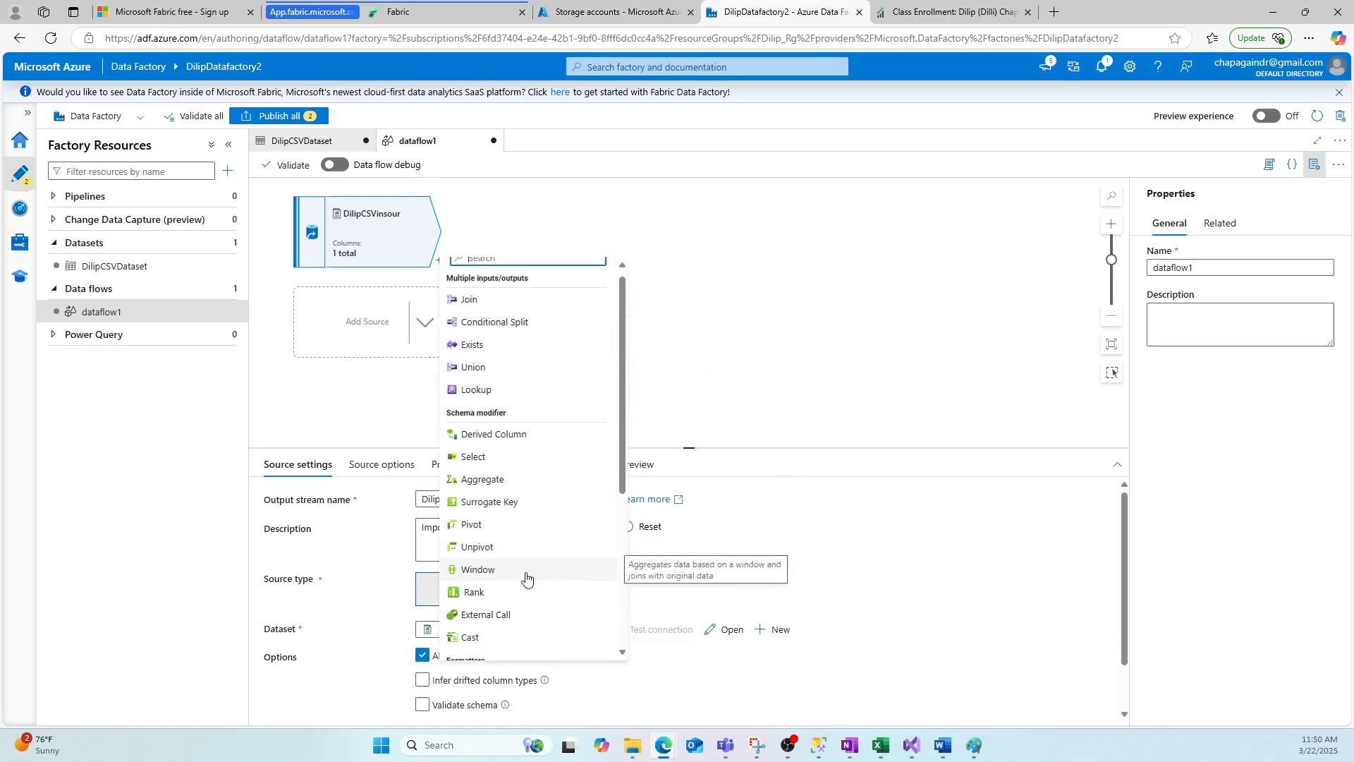
scroll(523, 574, down, 3)
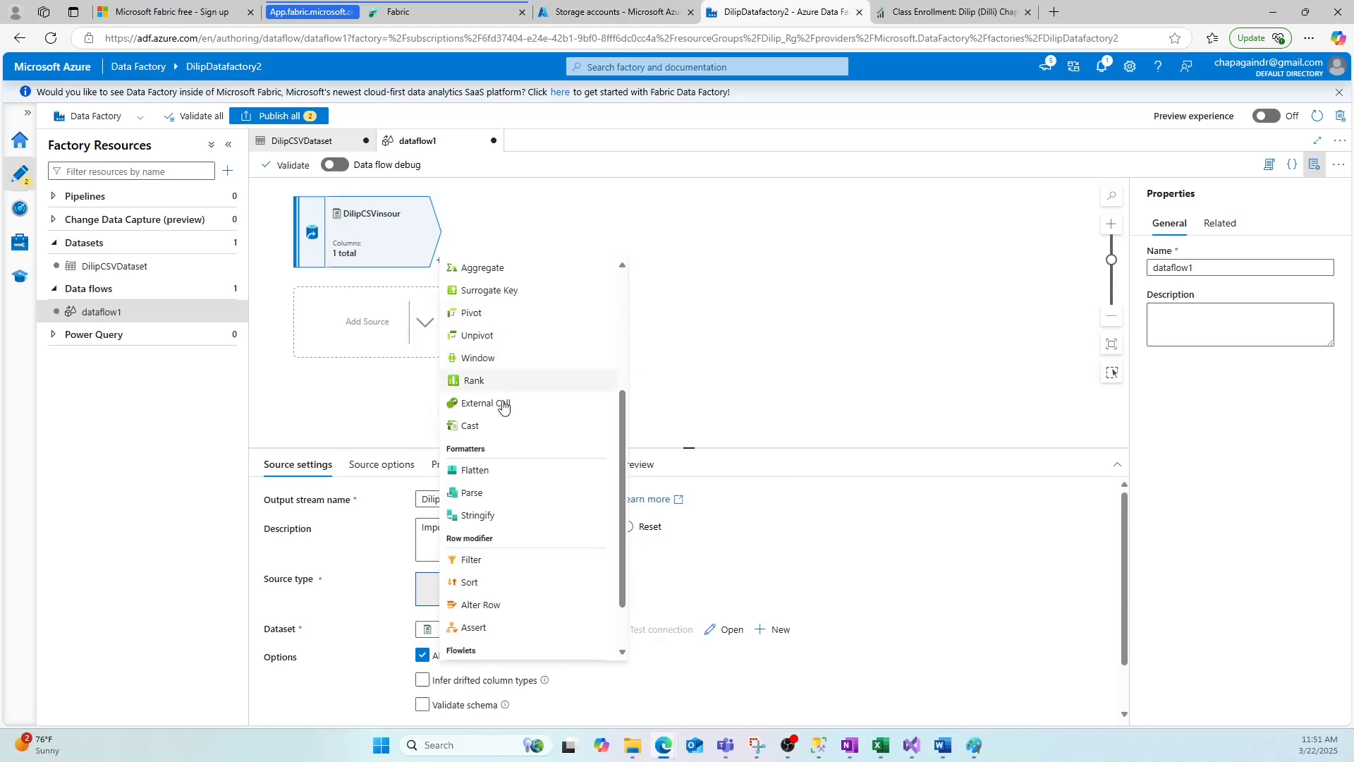
scroll(519, 550, down, 1)
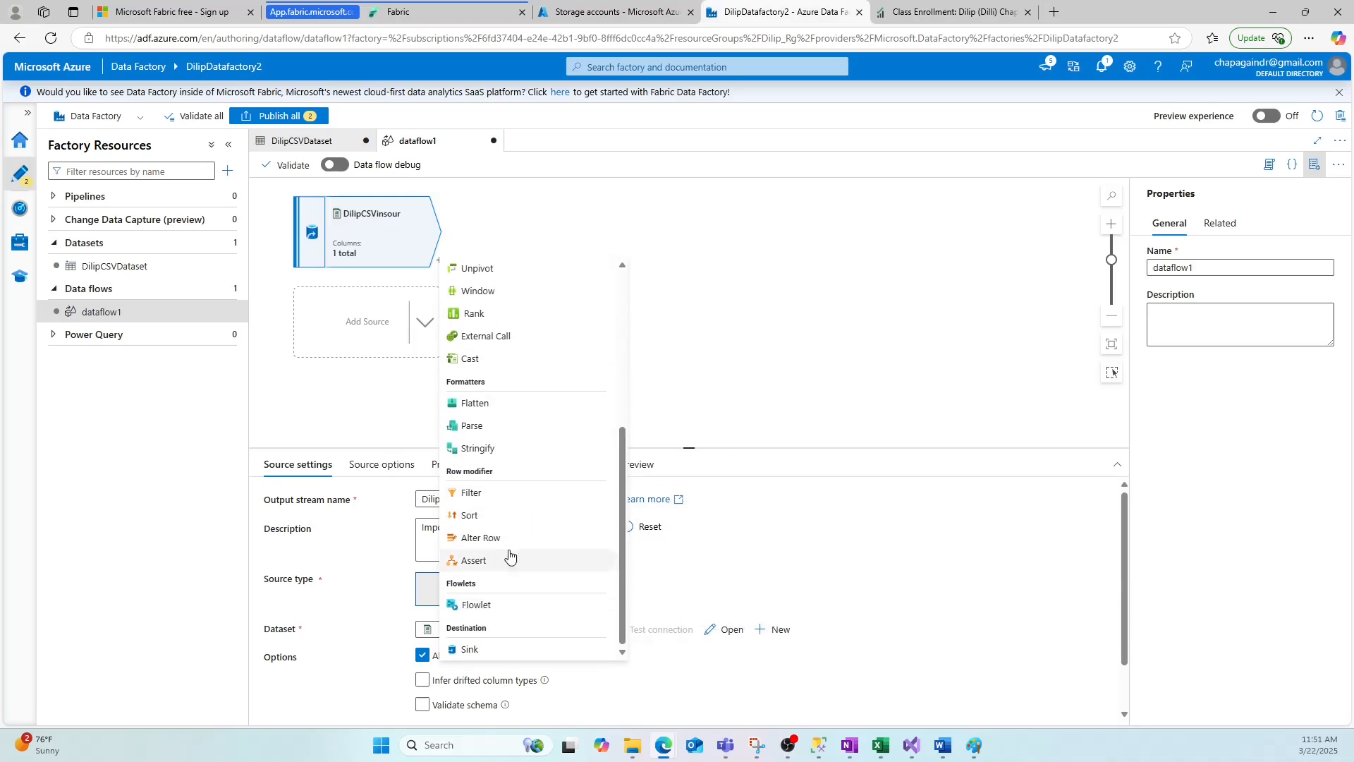
click(471, 649)
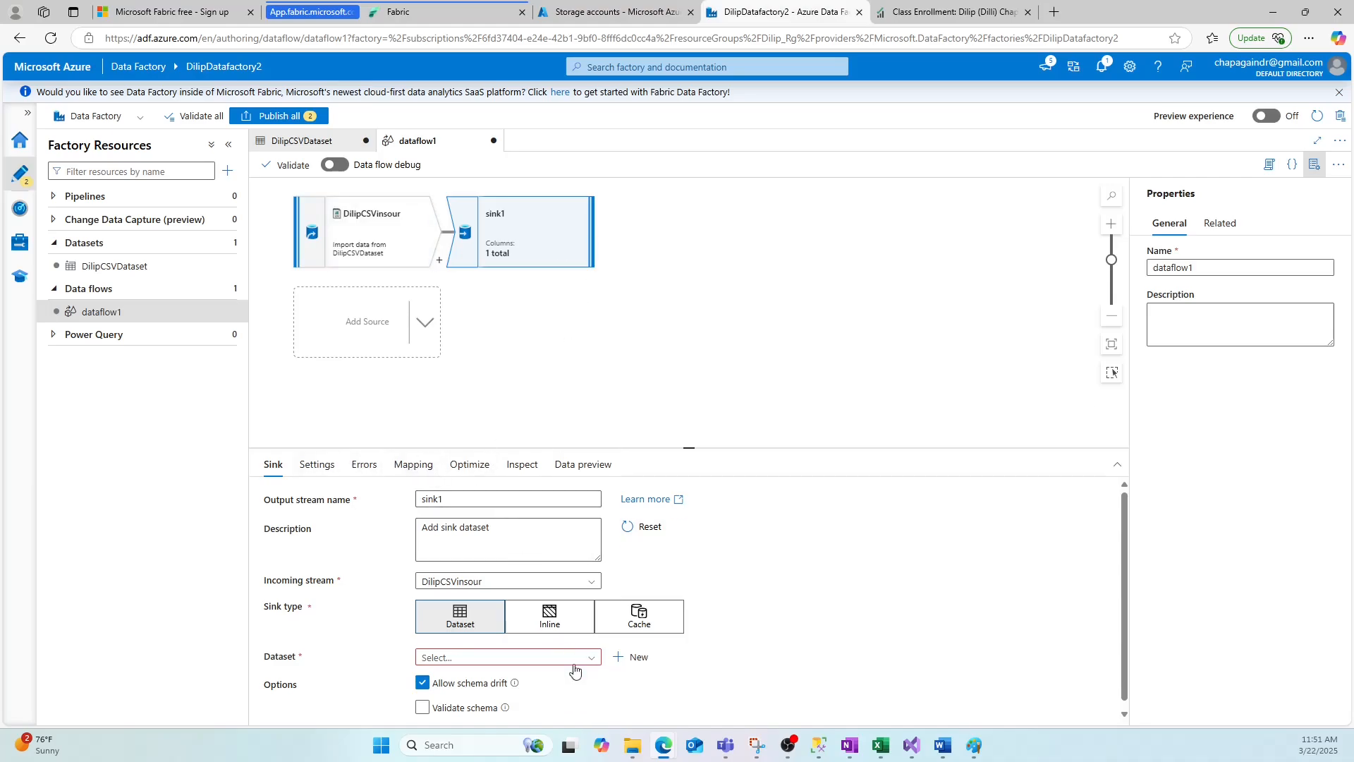
Switch to Paint and scroll to the Activities slide with the pipeline activities screenshot.
click(127, 313)
click(975, 747)
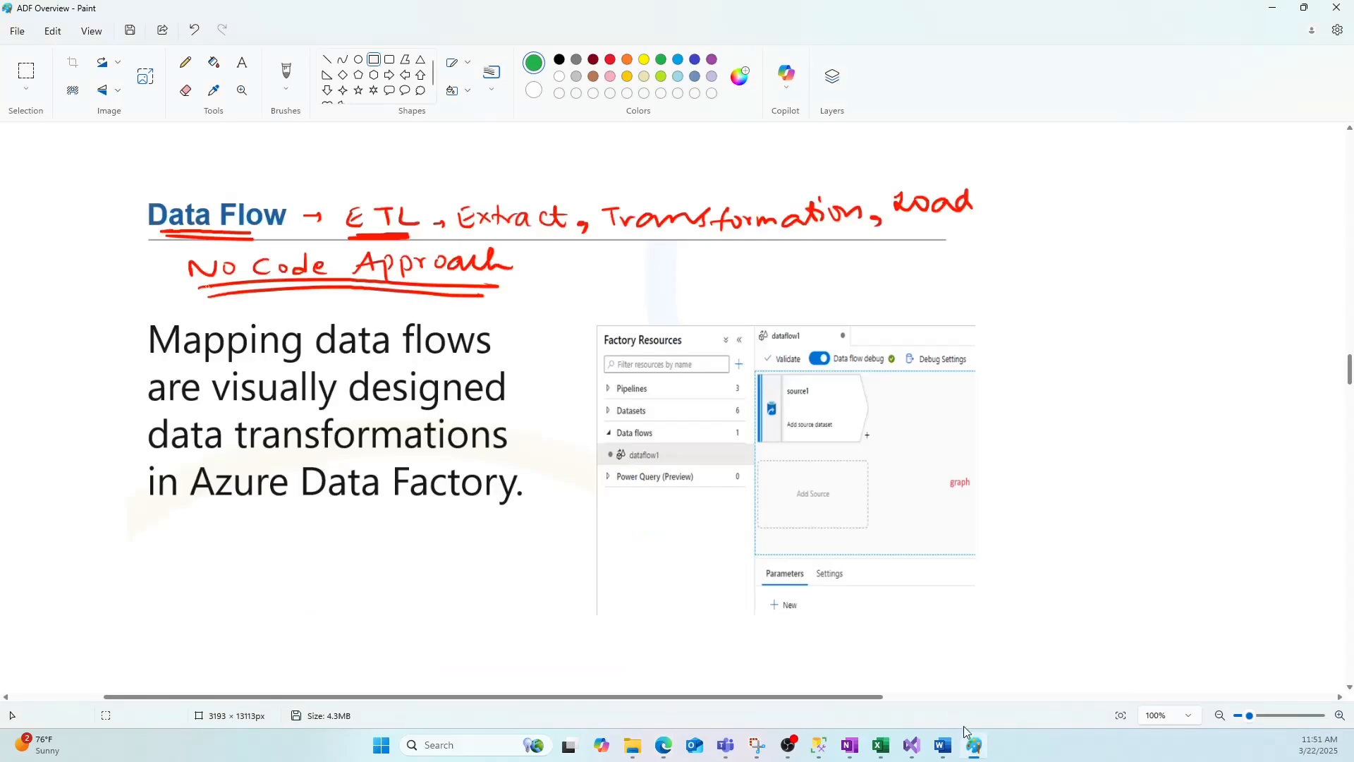
scroll(418, 388, down, 6)
scroll(419, 390, down, 2)
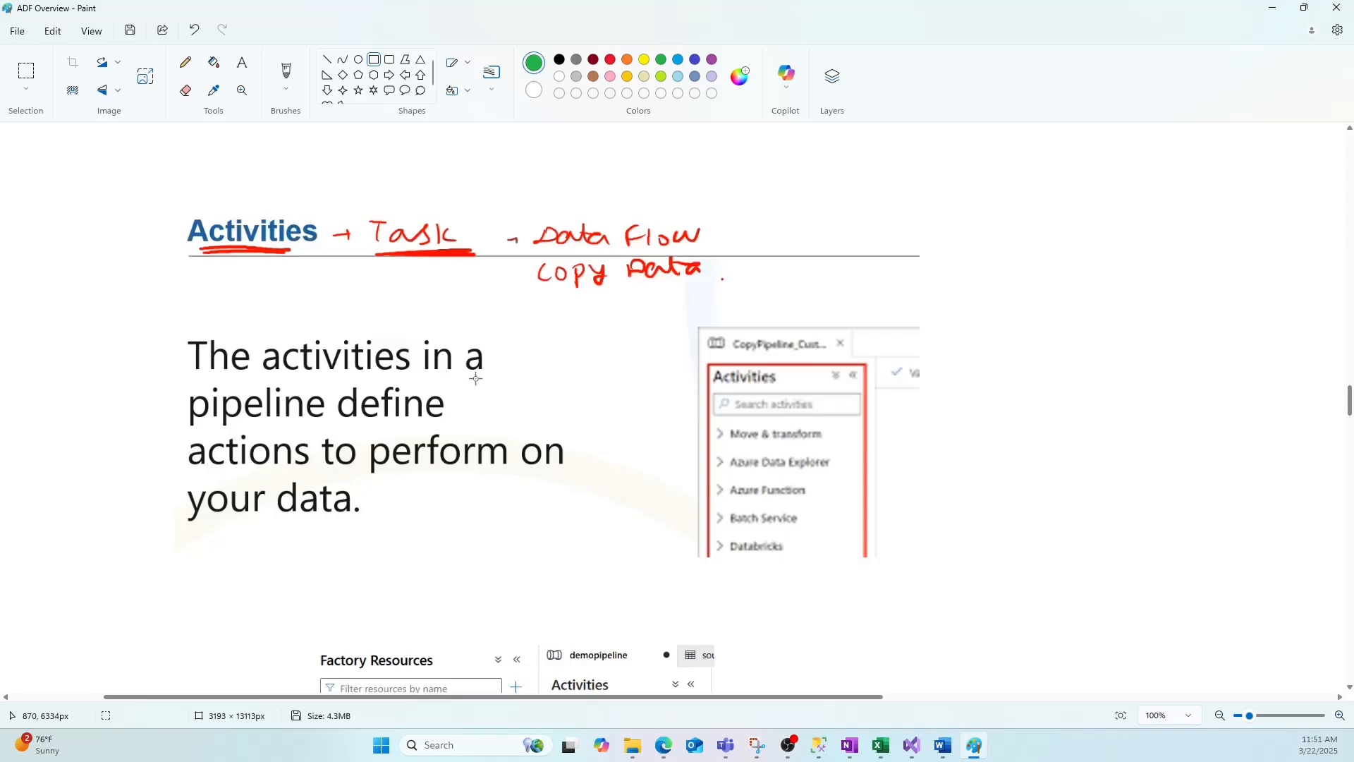
scroll(476, 378, down, 10)
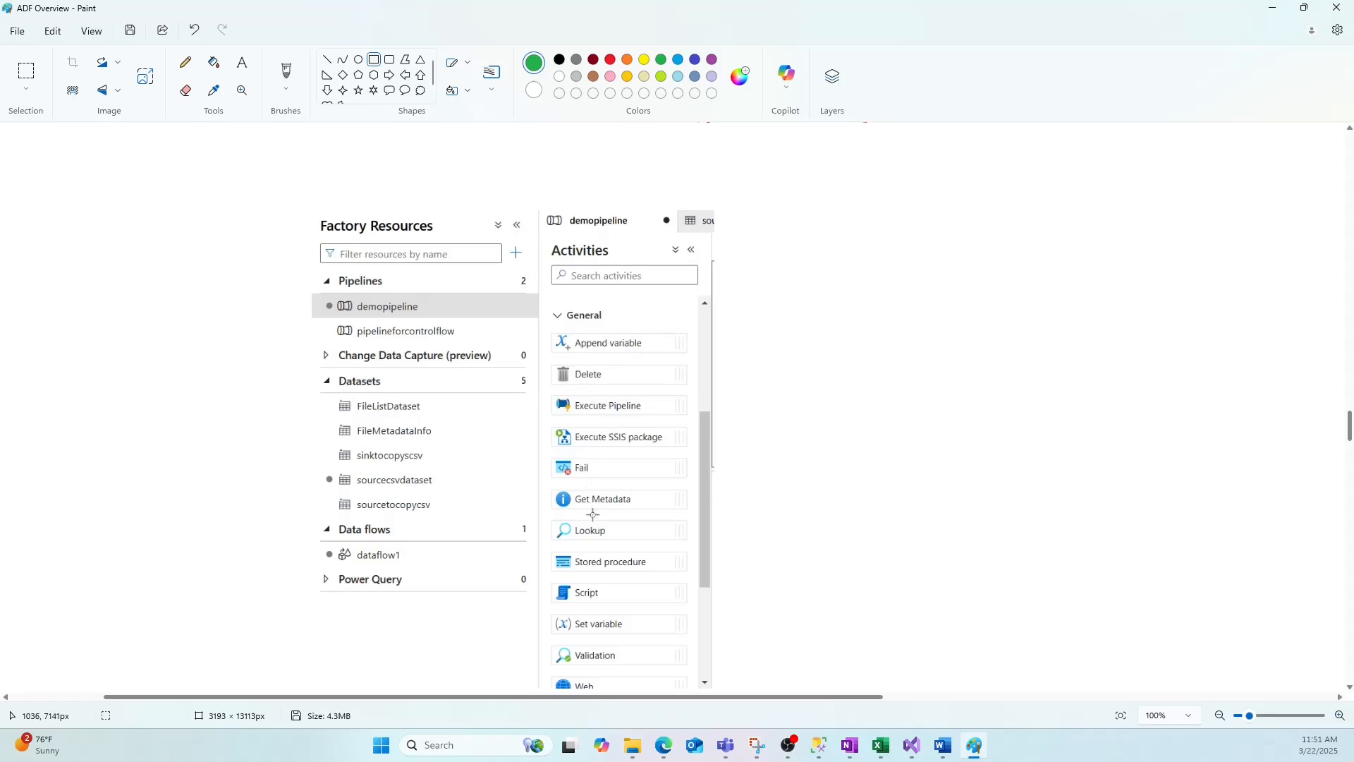
Draw green rectangles around the Delete, Execute Pipeline, Lookup and Stored procedure activities on the slide.
drag(615, 524, 652, 533)
drag(552, 362, 643, 397)
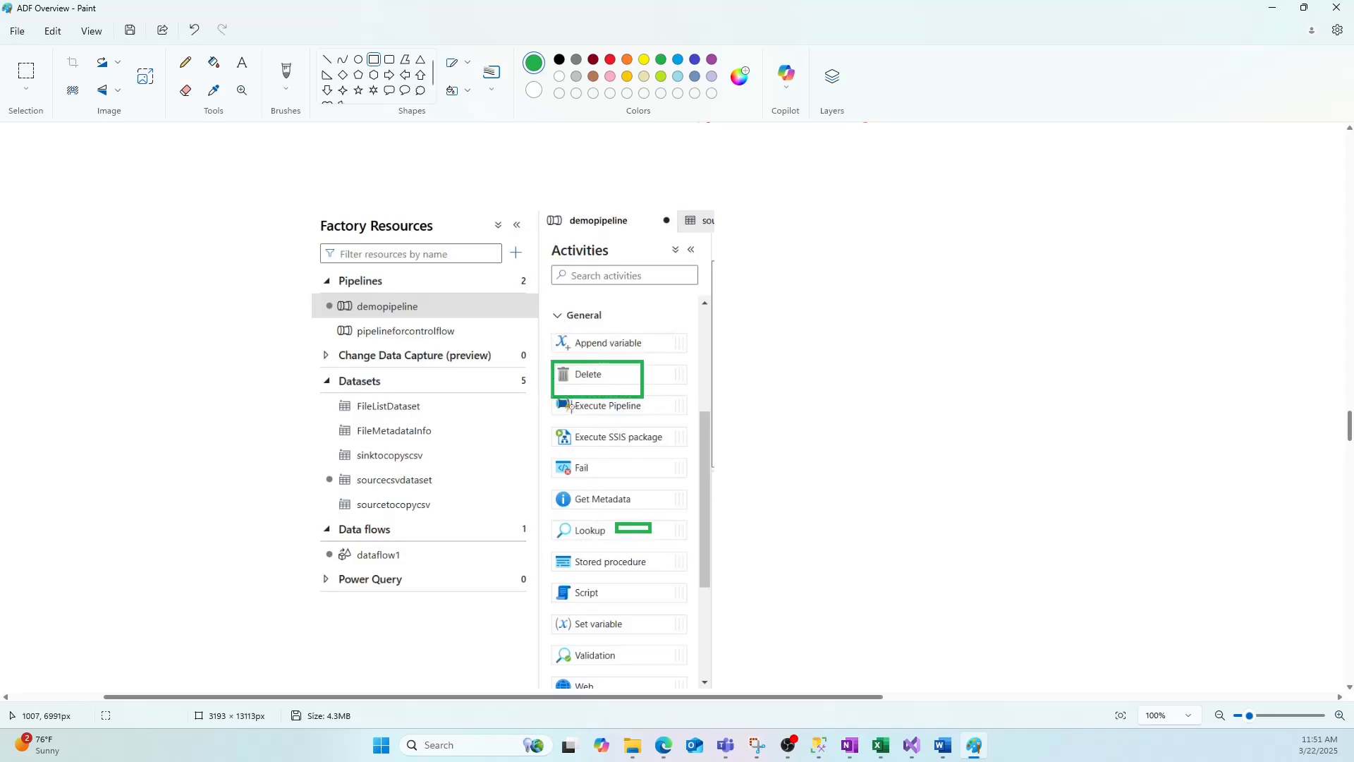
mouse_move(548, 388)
mouse_down()
mouse_move(592, 414)
mouse_move(674, 428)
mouse_up()
click(557, 531)
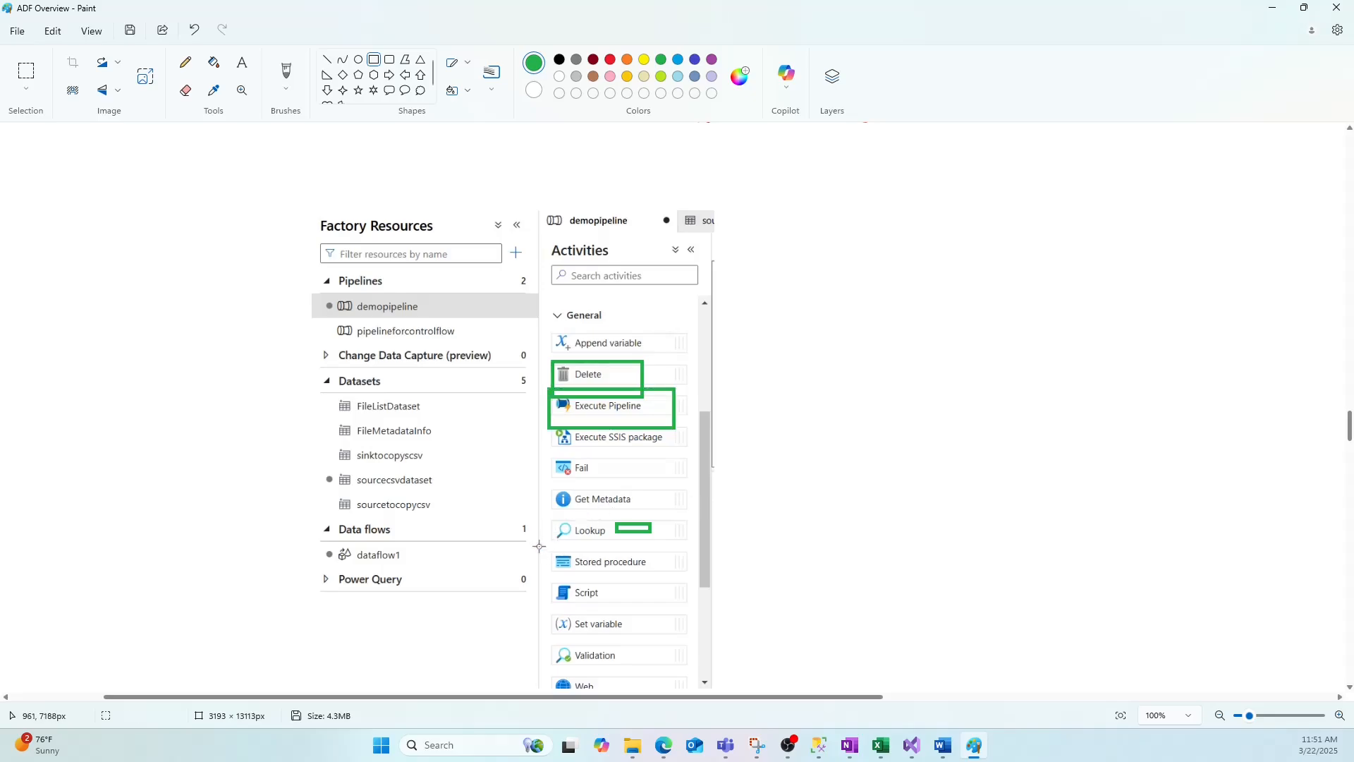
drag(540, 545, 652, 572)
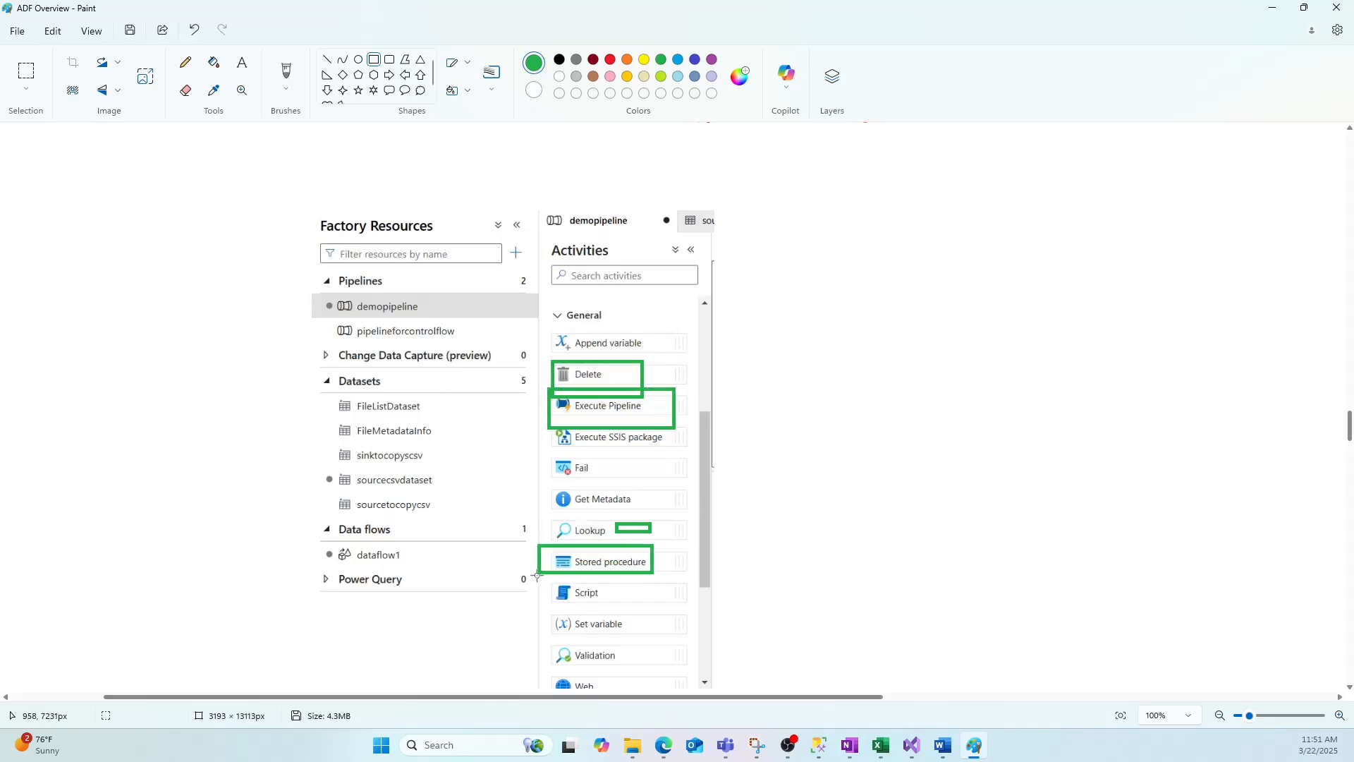
Draw green rectangles around the Script and Validation activities on the Activities slide.
drag(537, 575, 651, 604)
drag(545, 638, 641, 667)
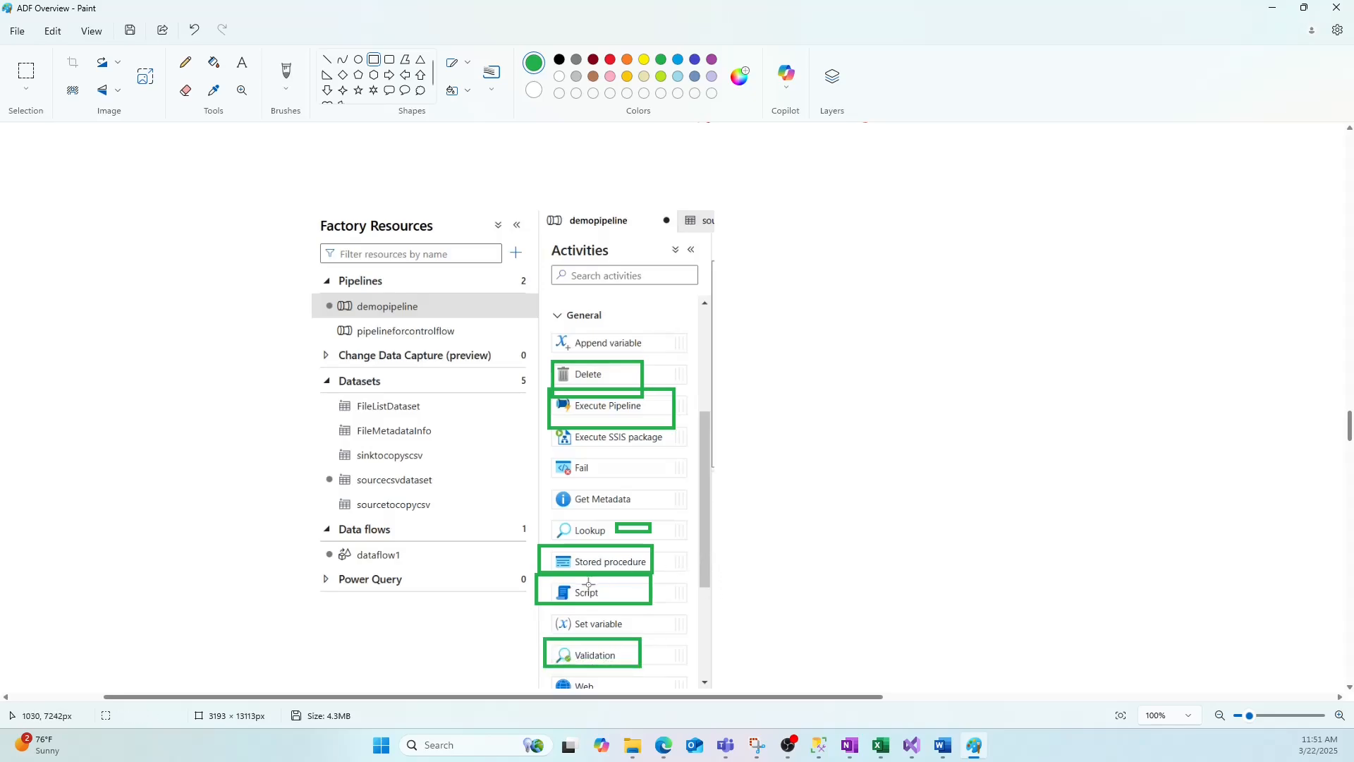
scroll(765, 555, down, 2)
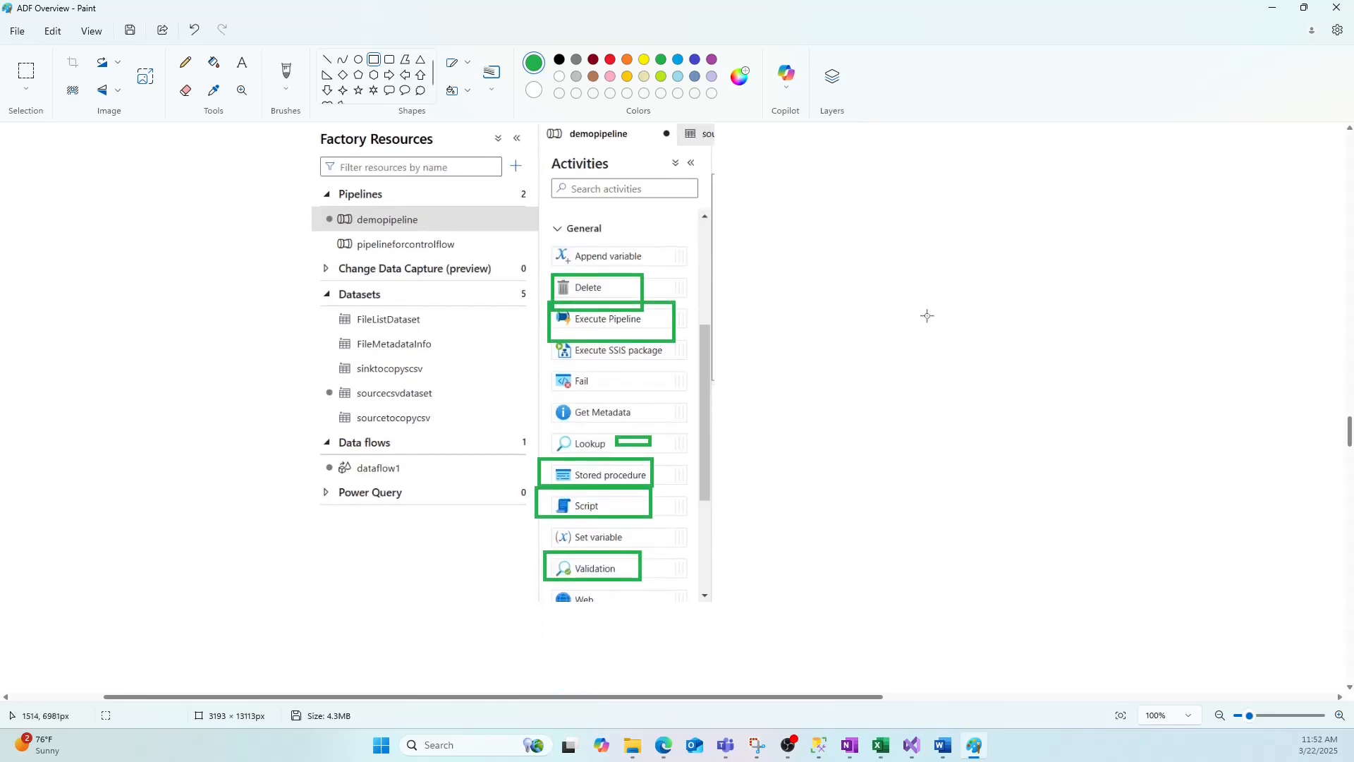
key(alt+Tab)
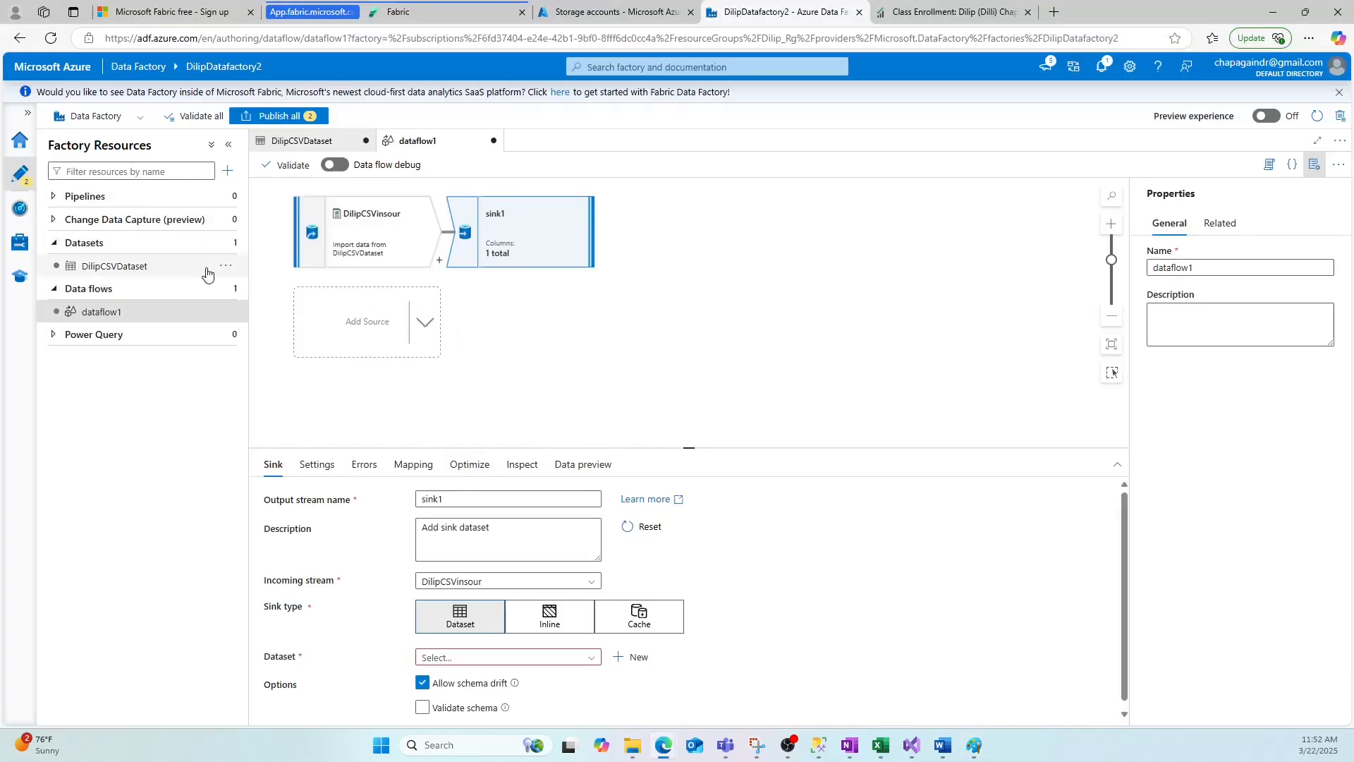
key(alt+Tab)
scroll(765, 438, down, 12)
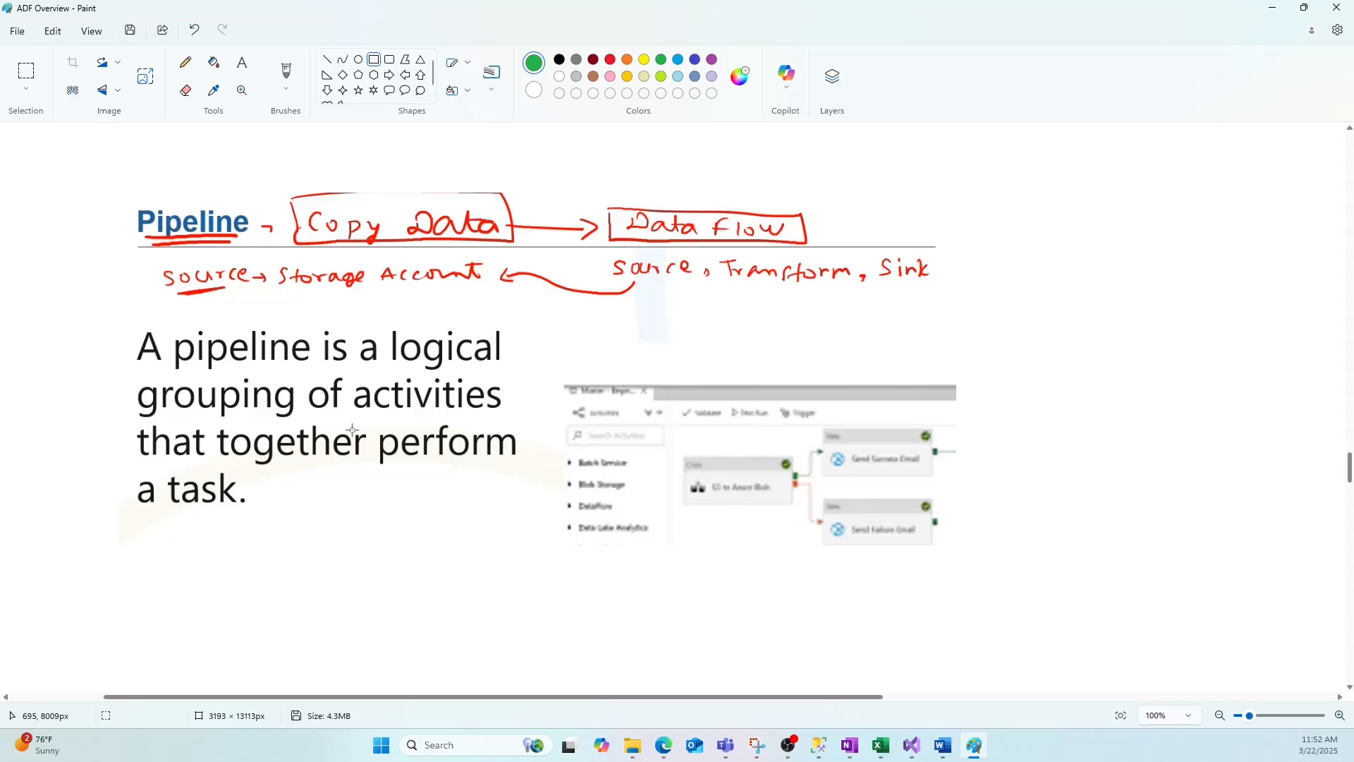
Try publishing all changes, then set the sink's dataset to DilipCSVDataset.
key(alt+Tab)
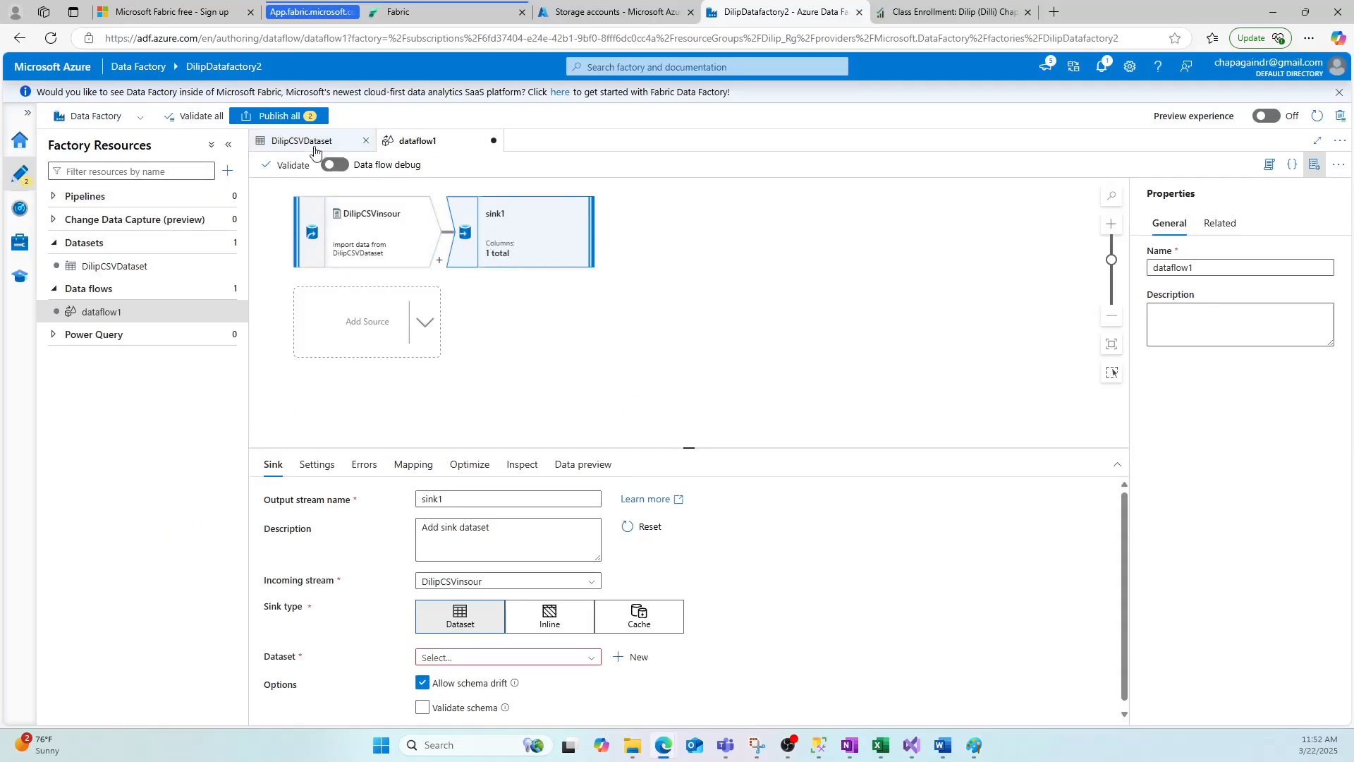
click(273, 118)
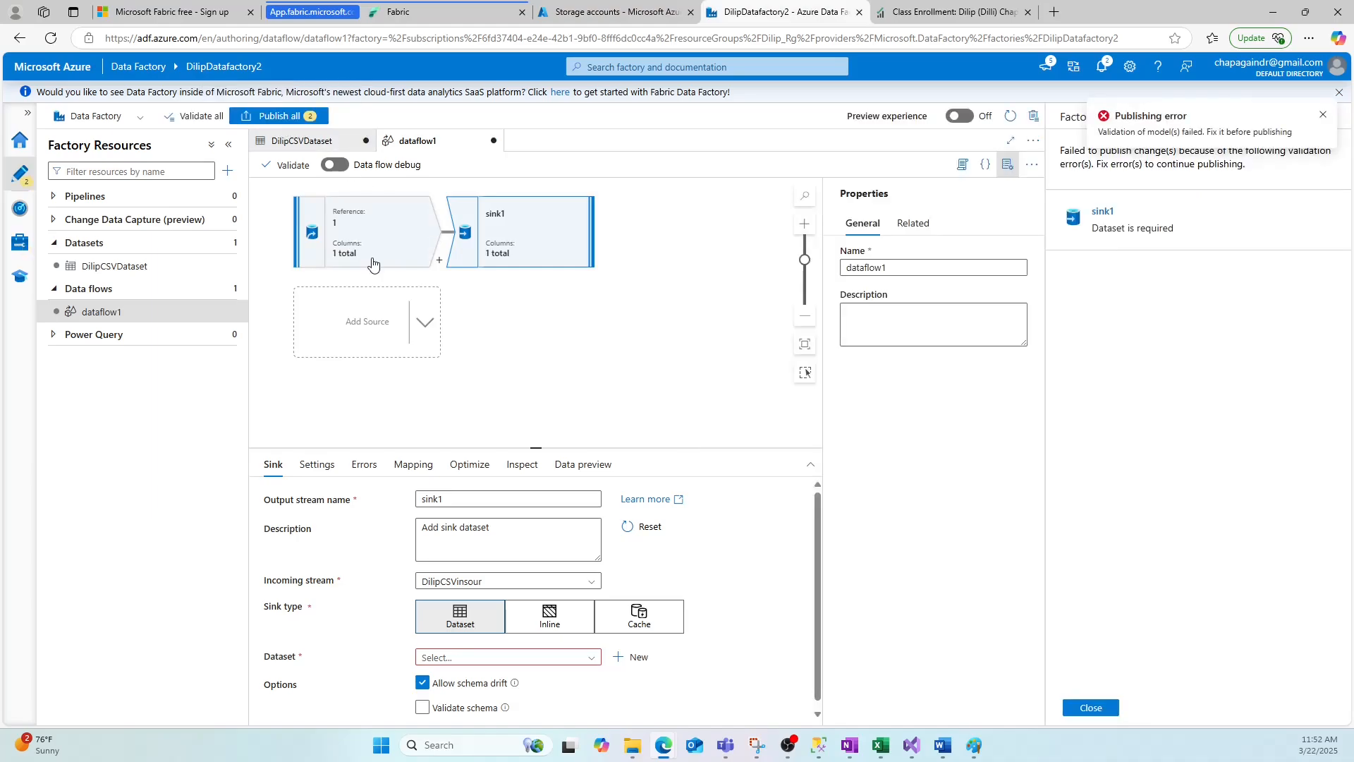
click(1324, 115)
click(557, 657)
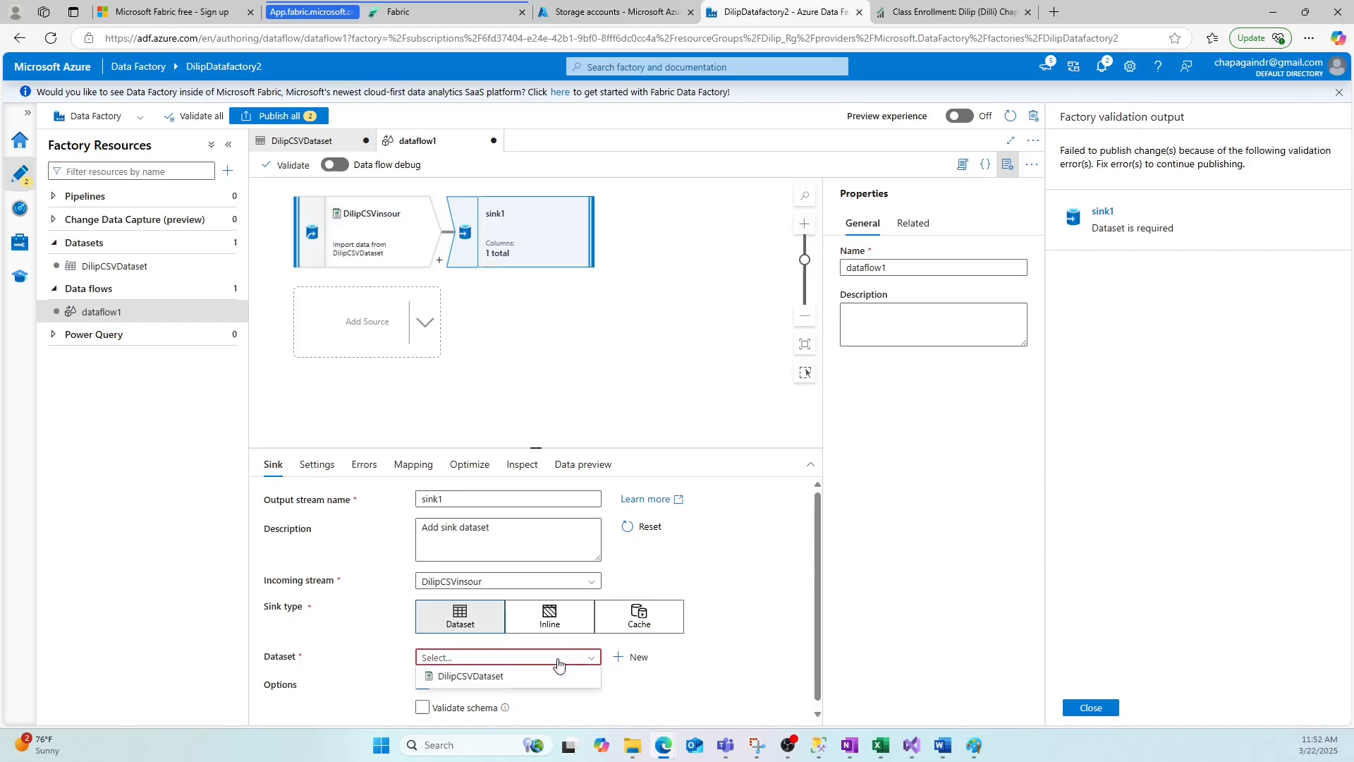
click(486, 677)
scroll(721, 651, down, 1)
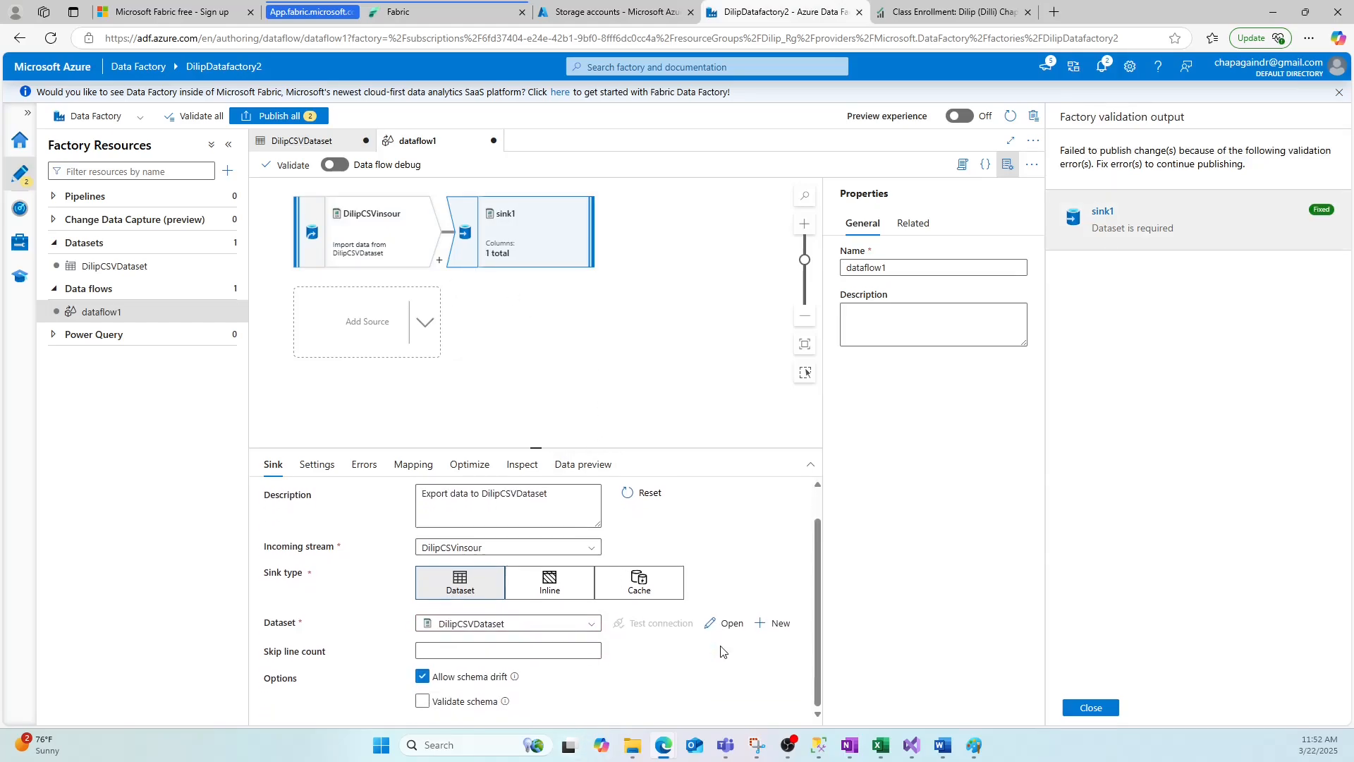
scroll(691, 564, up, 1)
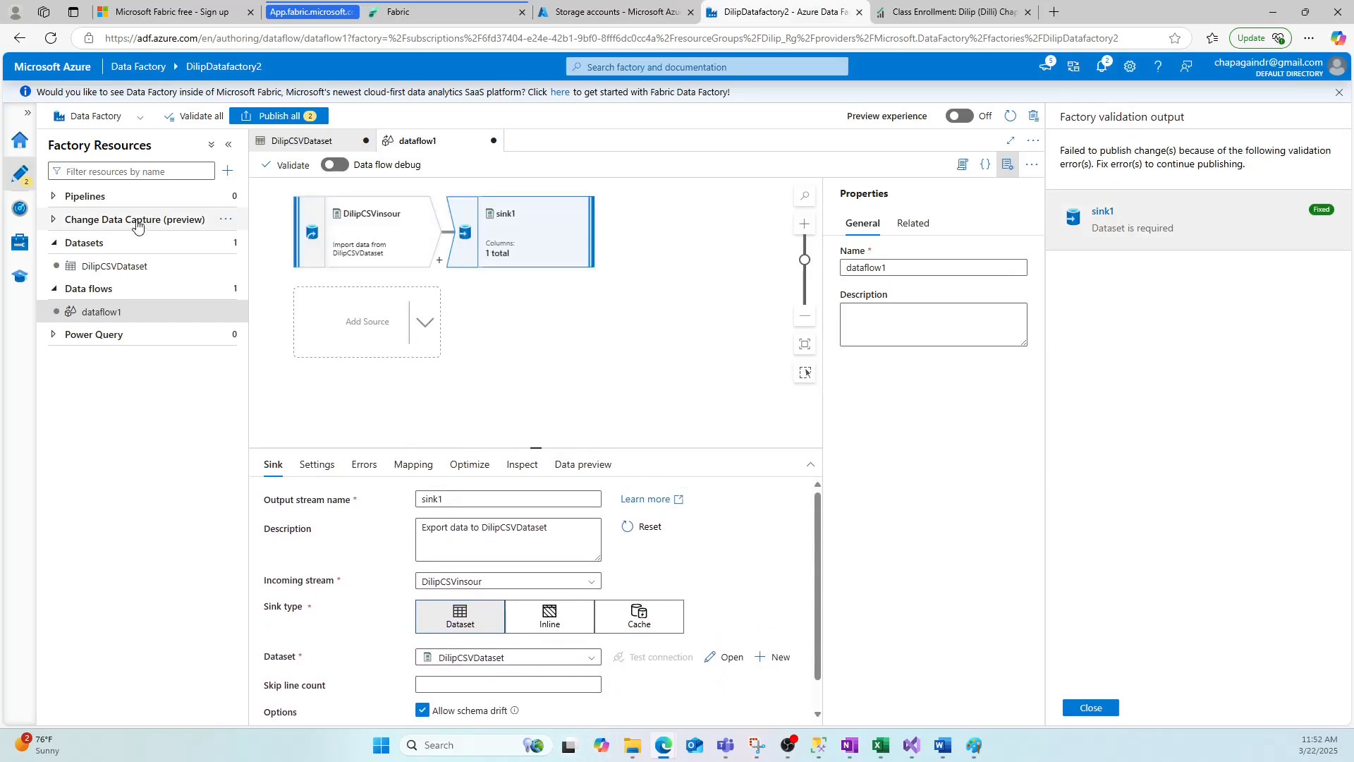
Create a new pipeline named Dilippipeline.
click(227, 171)
mouse_move(296, 192)
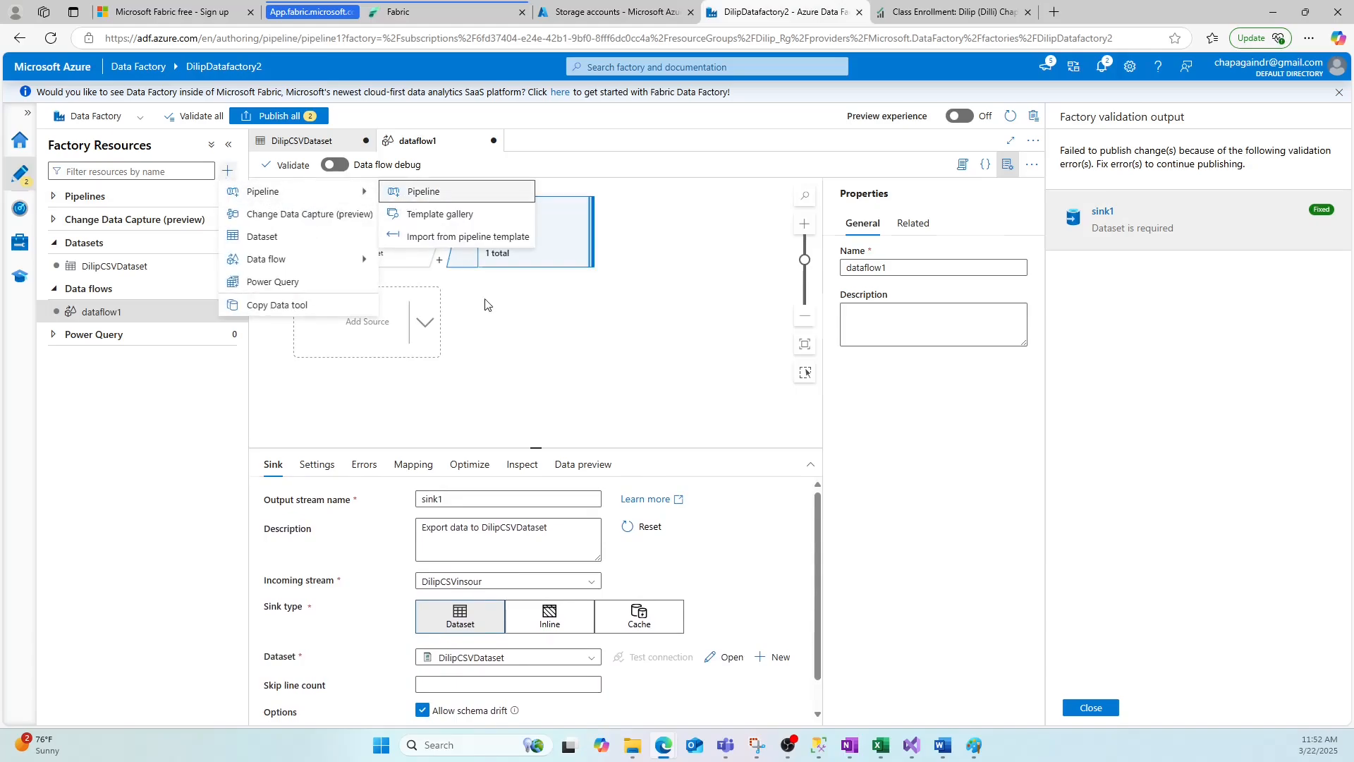
click(423, 191)
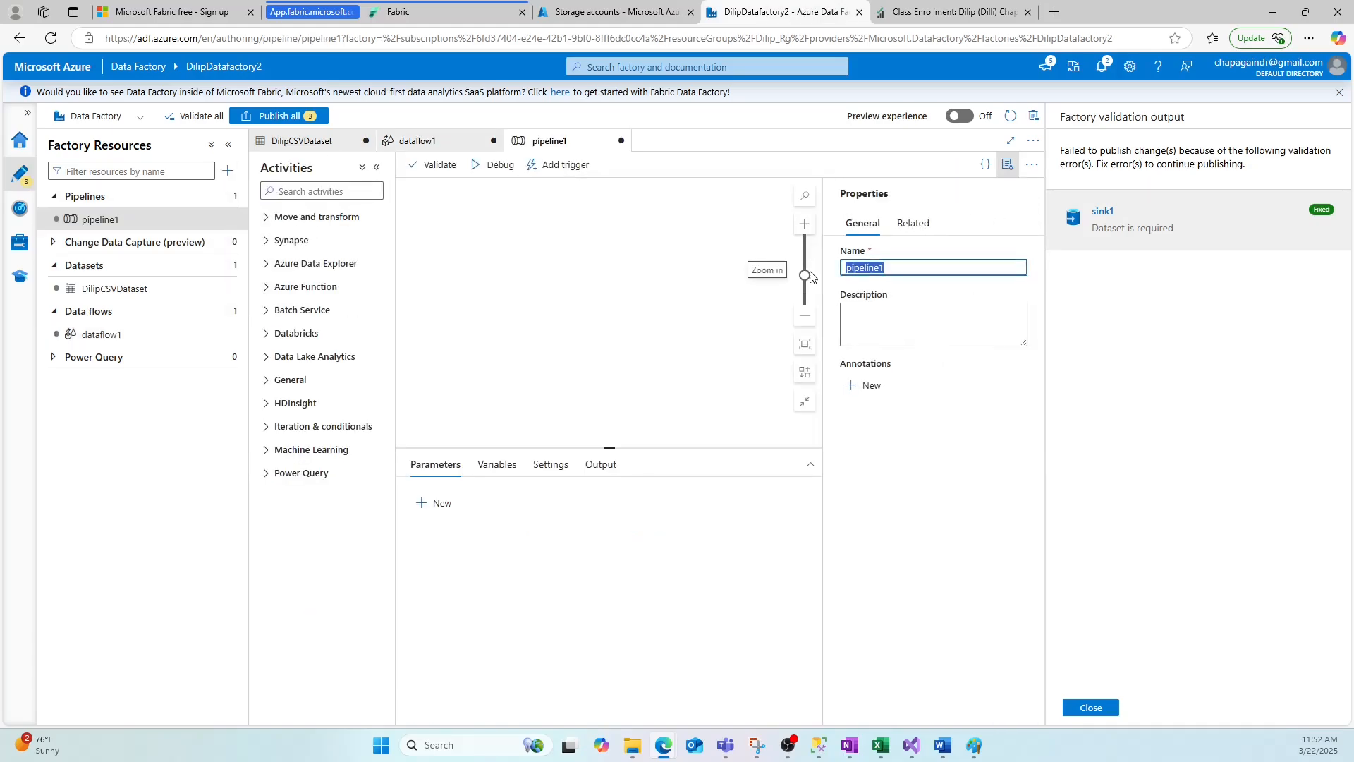
text(Dilippi)
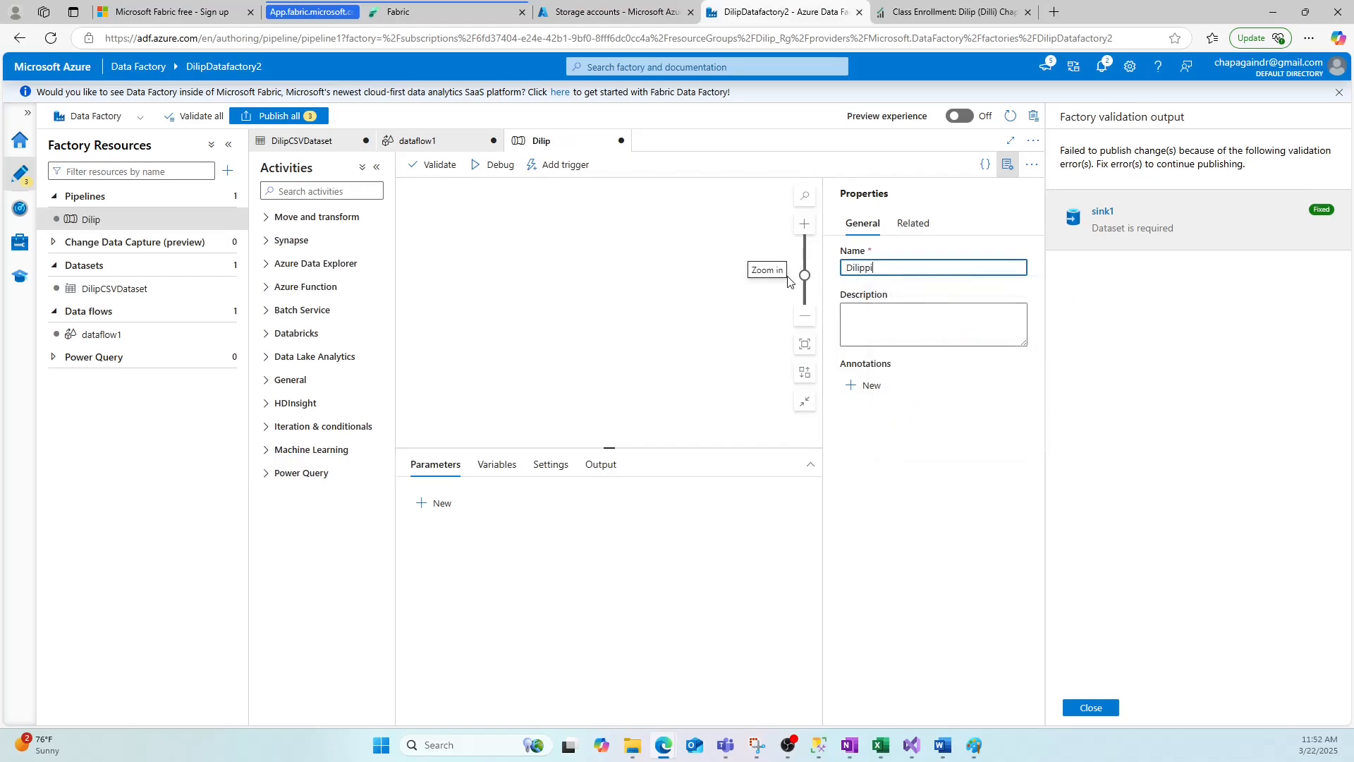
click(600, 299)
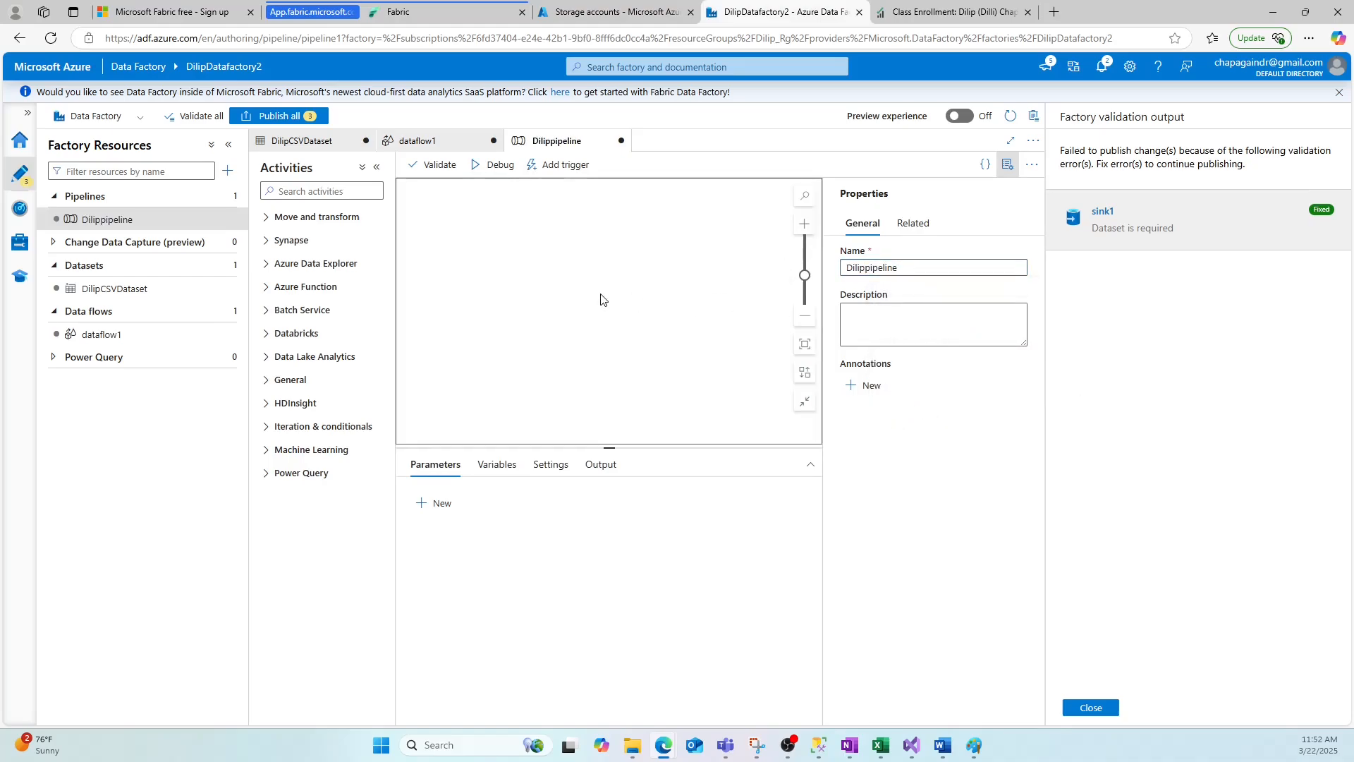
Switch to Paint and browse the slides back to the Azure Data Factory architecture diagram.
click(975, 745)
drag(750, 700, 1224, 659)
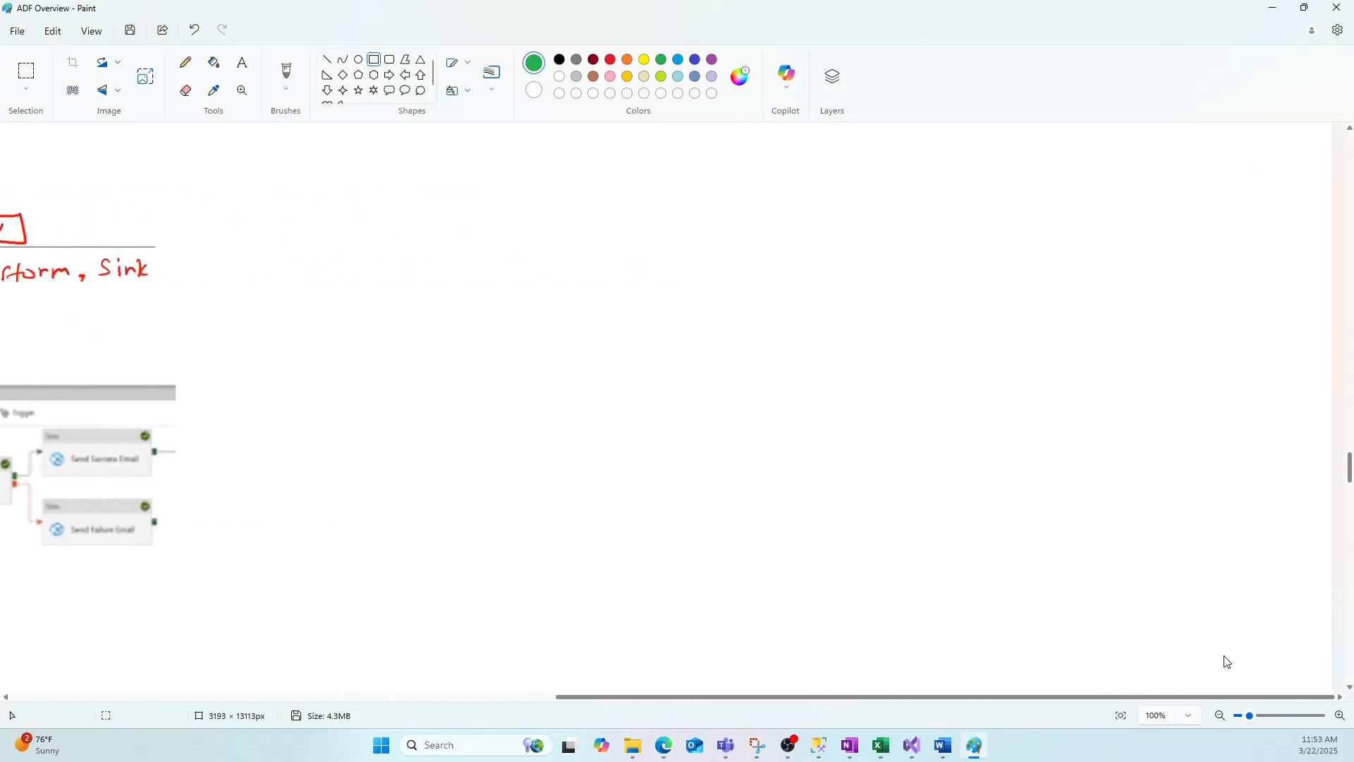
scroll(1049, 484, up, 10)
scroll(1049, 484, up, 15)
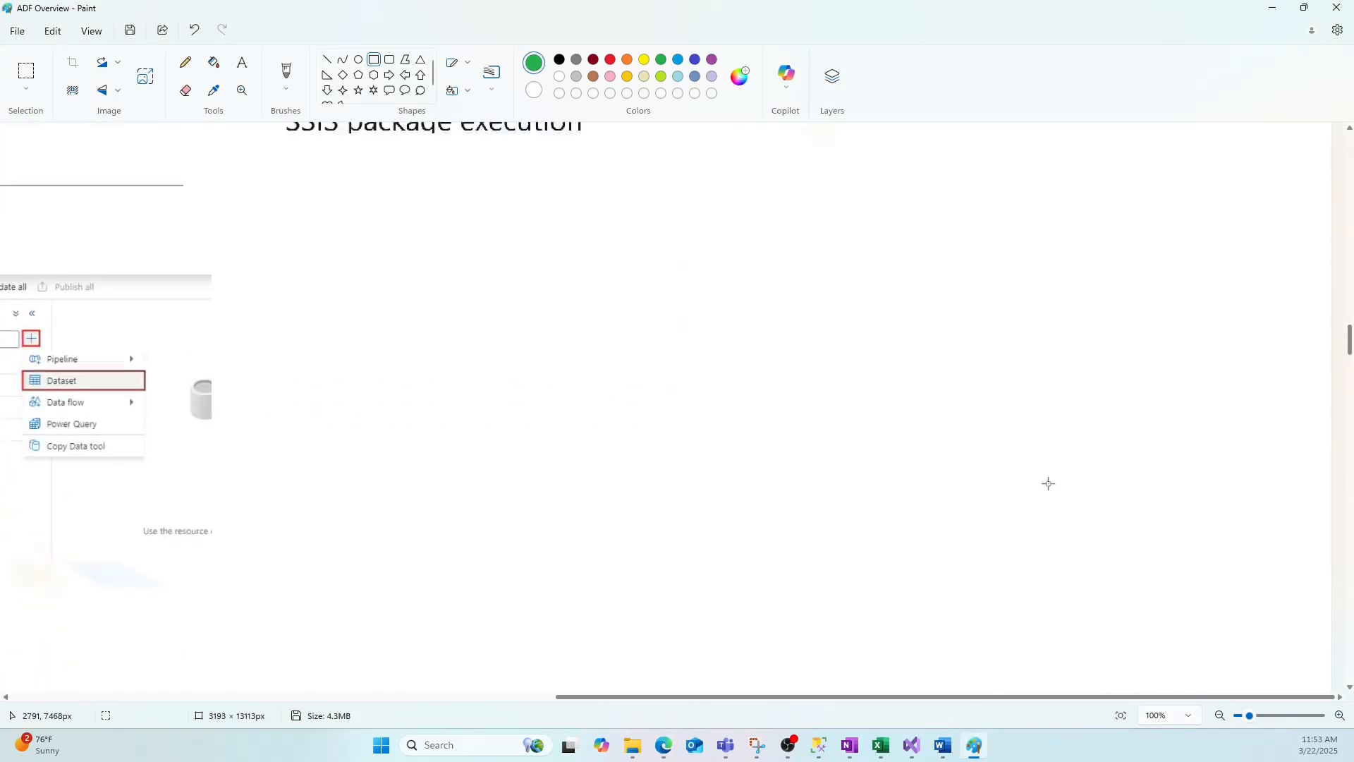
scroll(1049, 484, up, 5)
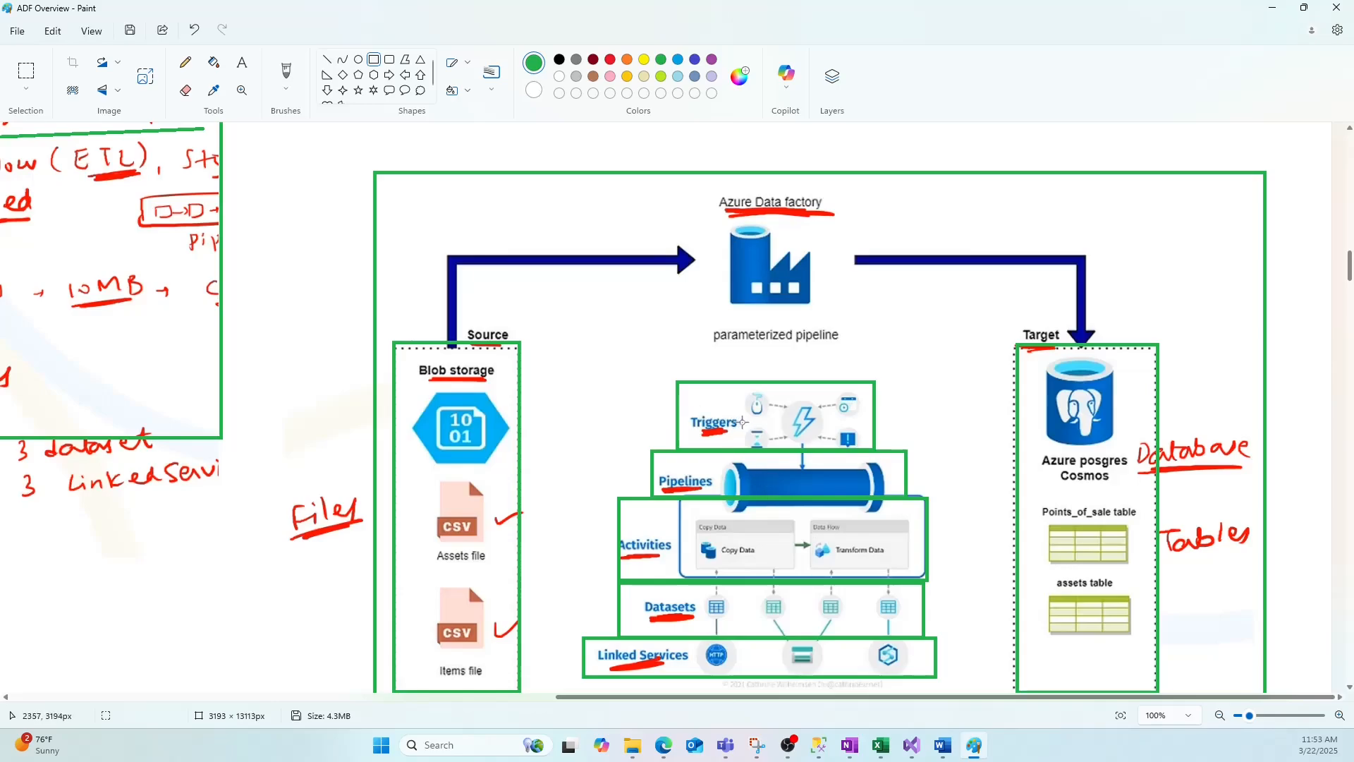
click(1273, 7)
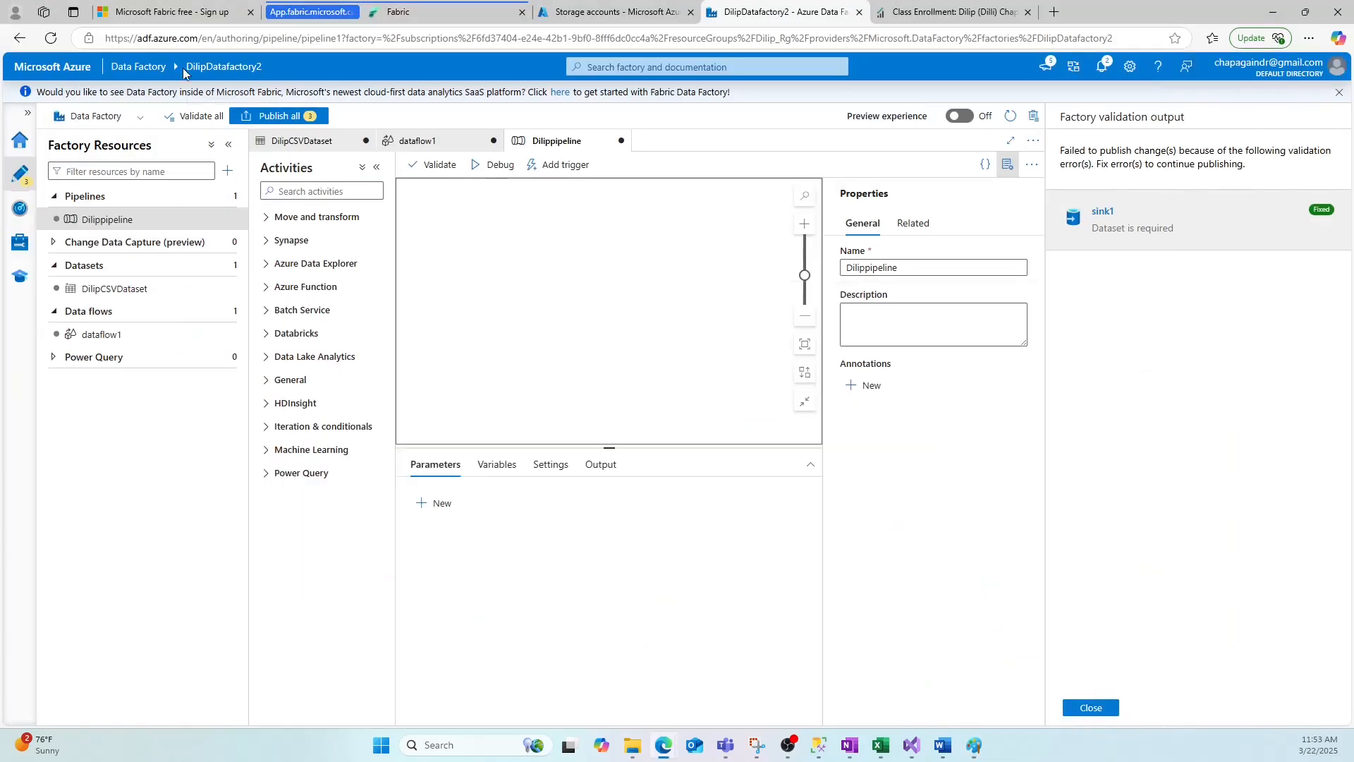
Add a Data flow activity to the pipeline canvas and rename it DilipDataflow.
click(275, 220)
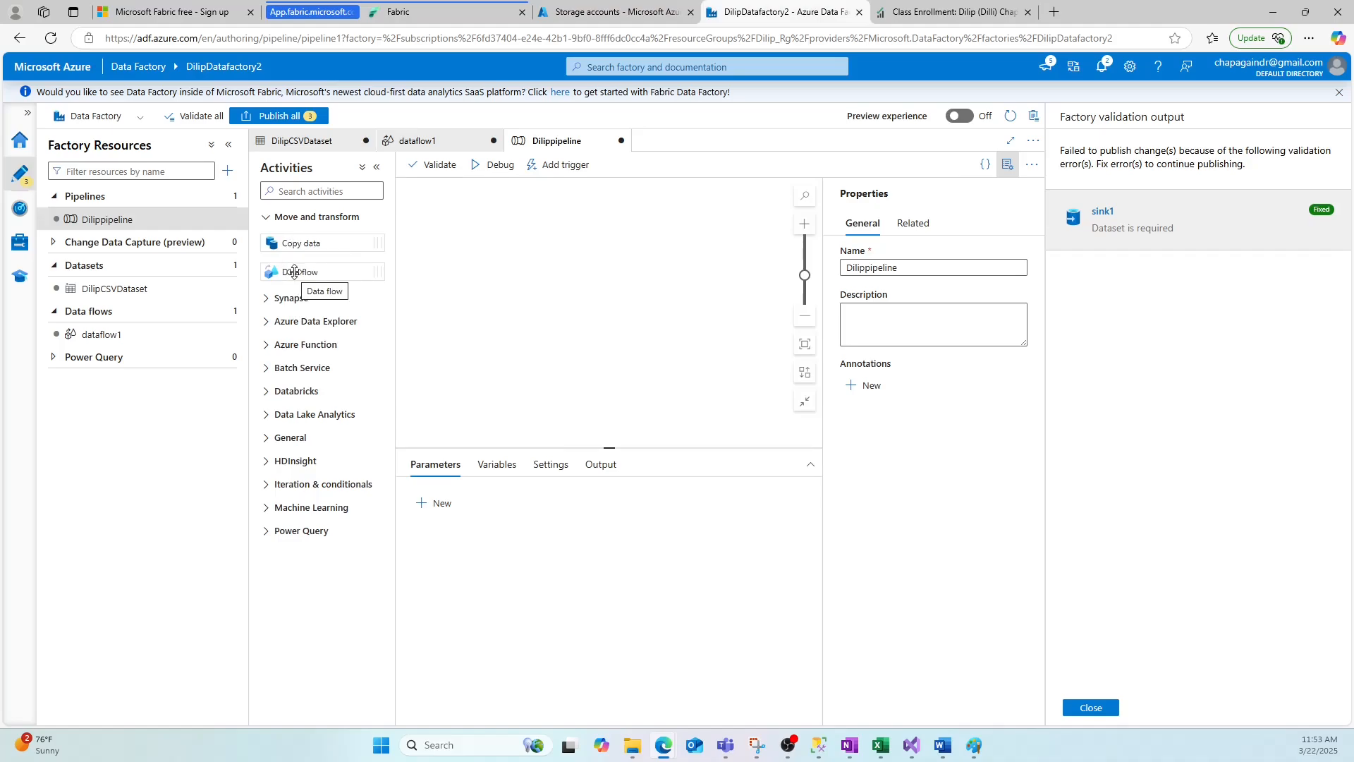
drag(295, 273, 494, 235)
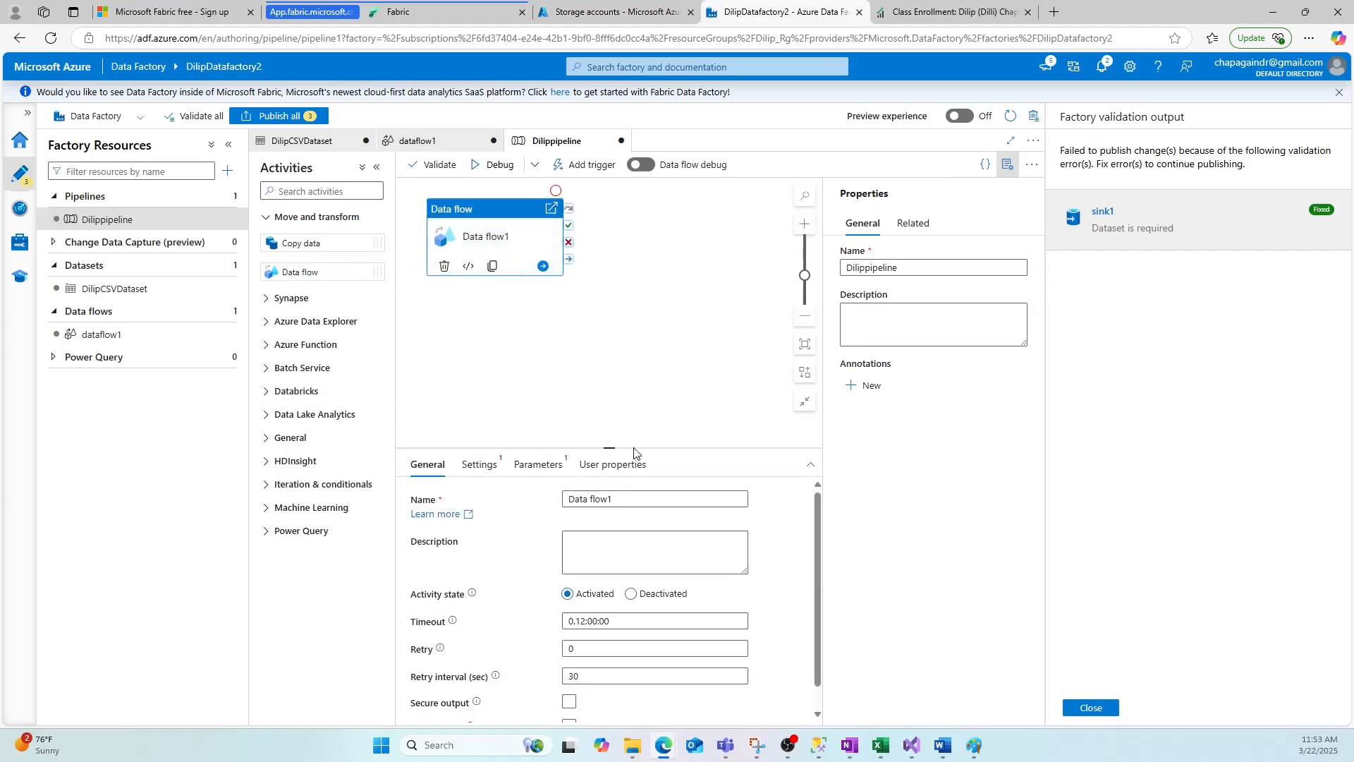
click(624, 496)
text(Dilip)
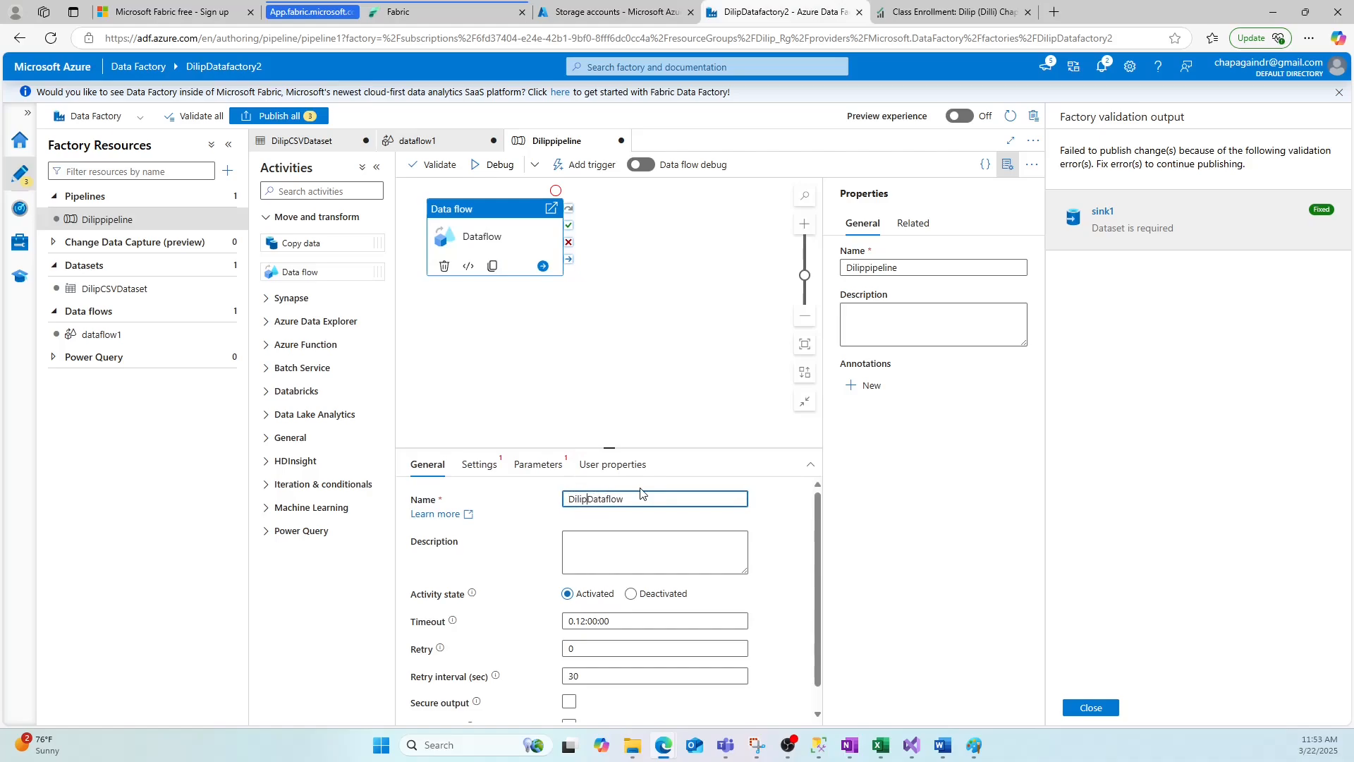
Set the Data flow activity's data flow to dataflow1.
scroll(702, 559, down, 1)
click(479, 464)
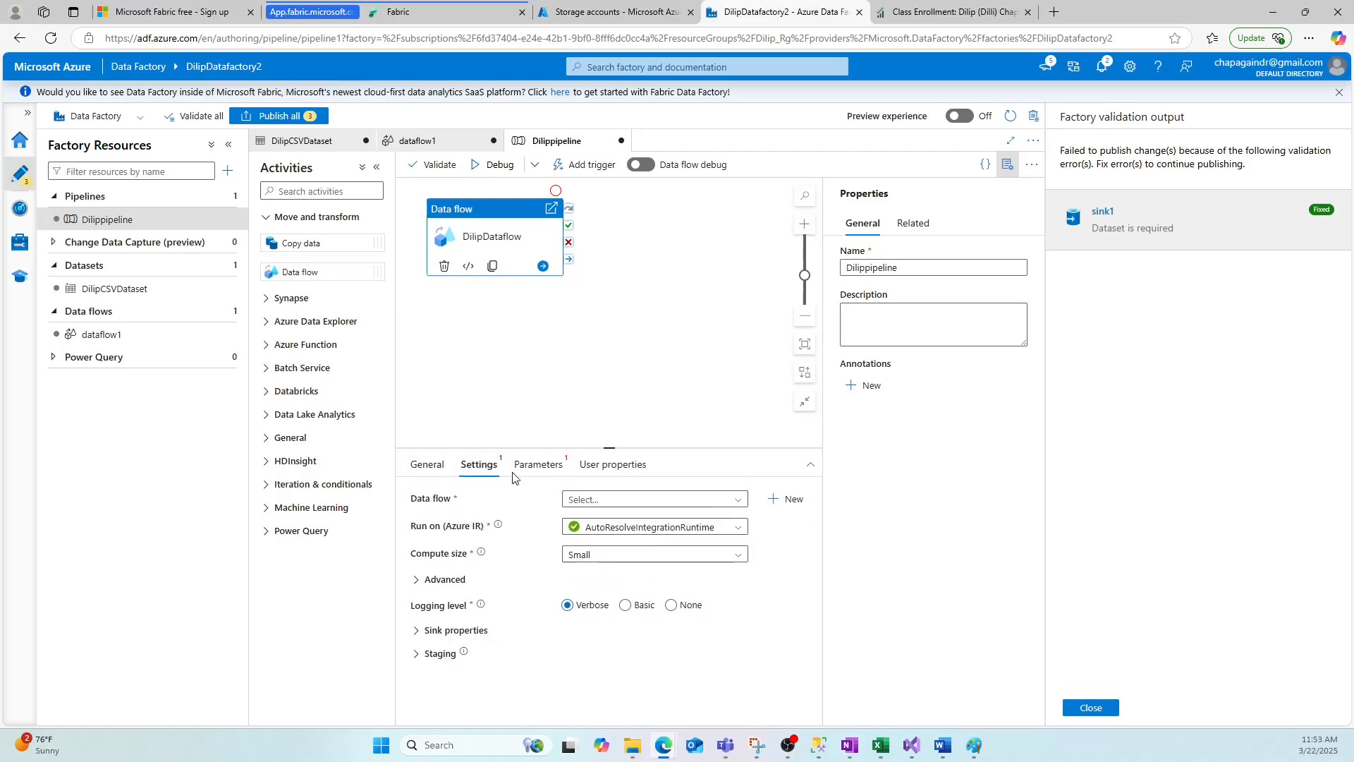
click(640, 498)
click(626, 547)
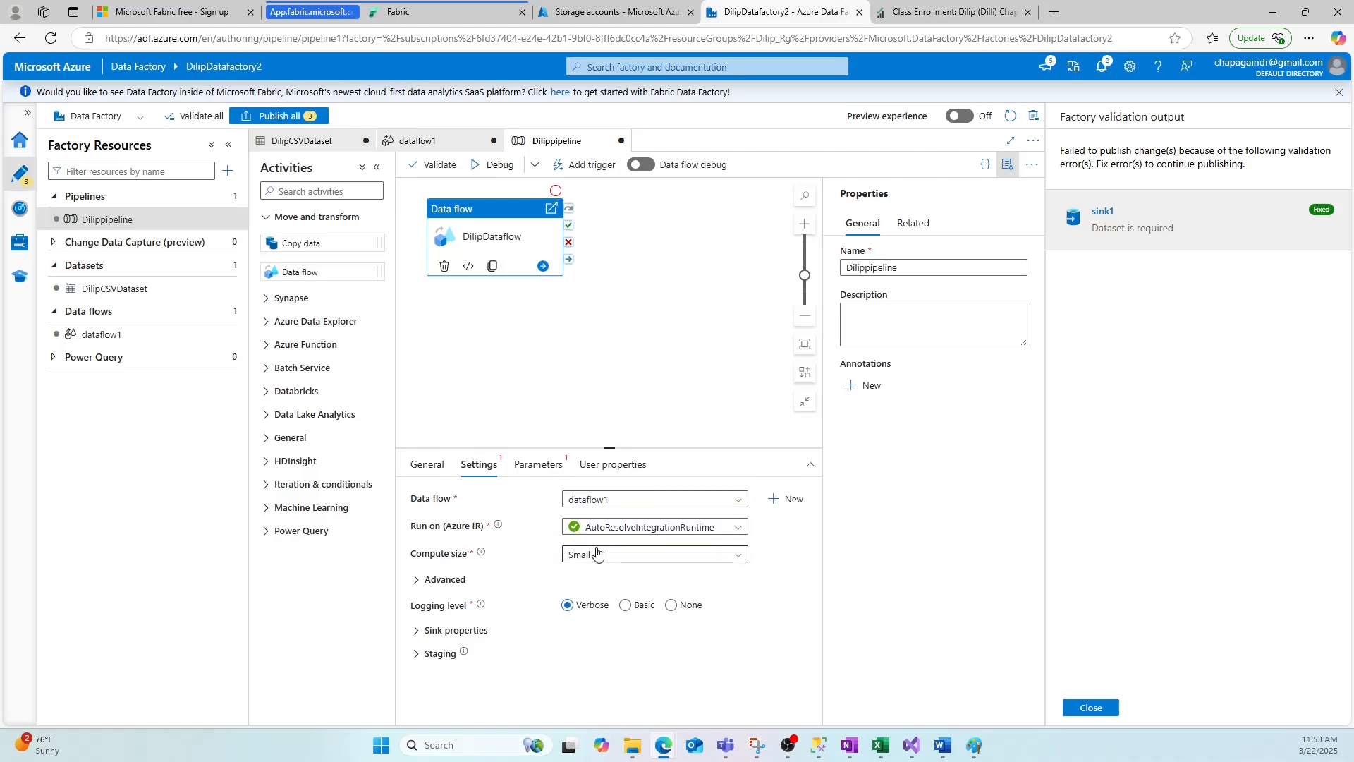
Review the Data flow activity's Parameters, User properties and General tabs.
click(552, 474)
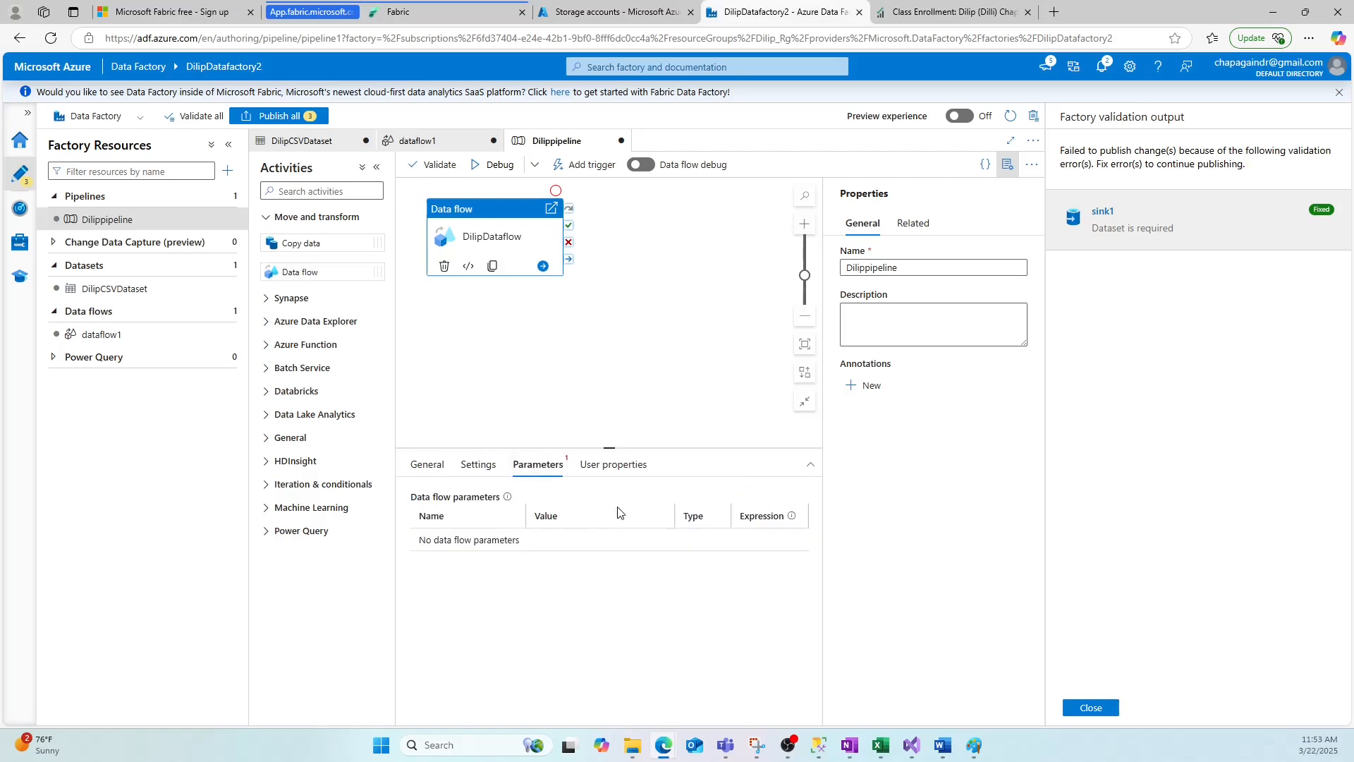
click(608, 465)
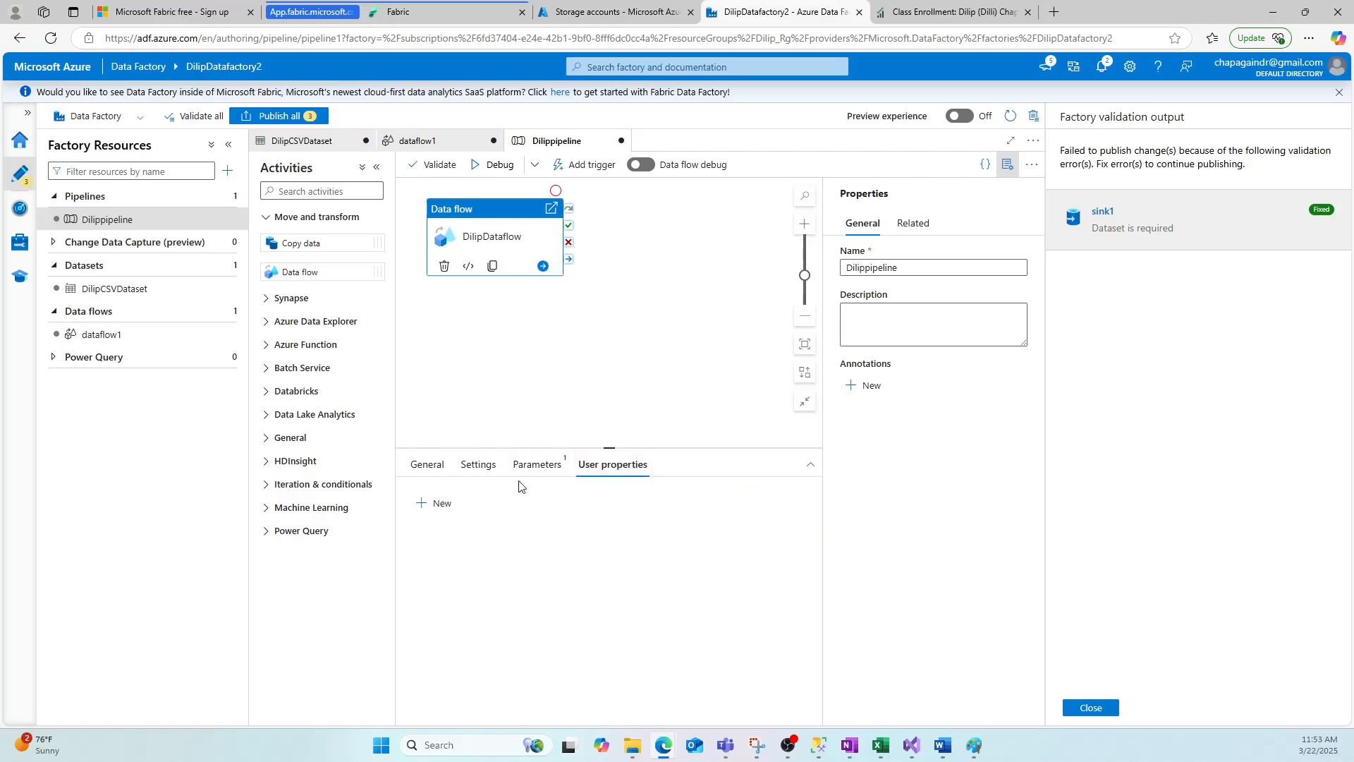
click(428, 465)
click(523, 388)
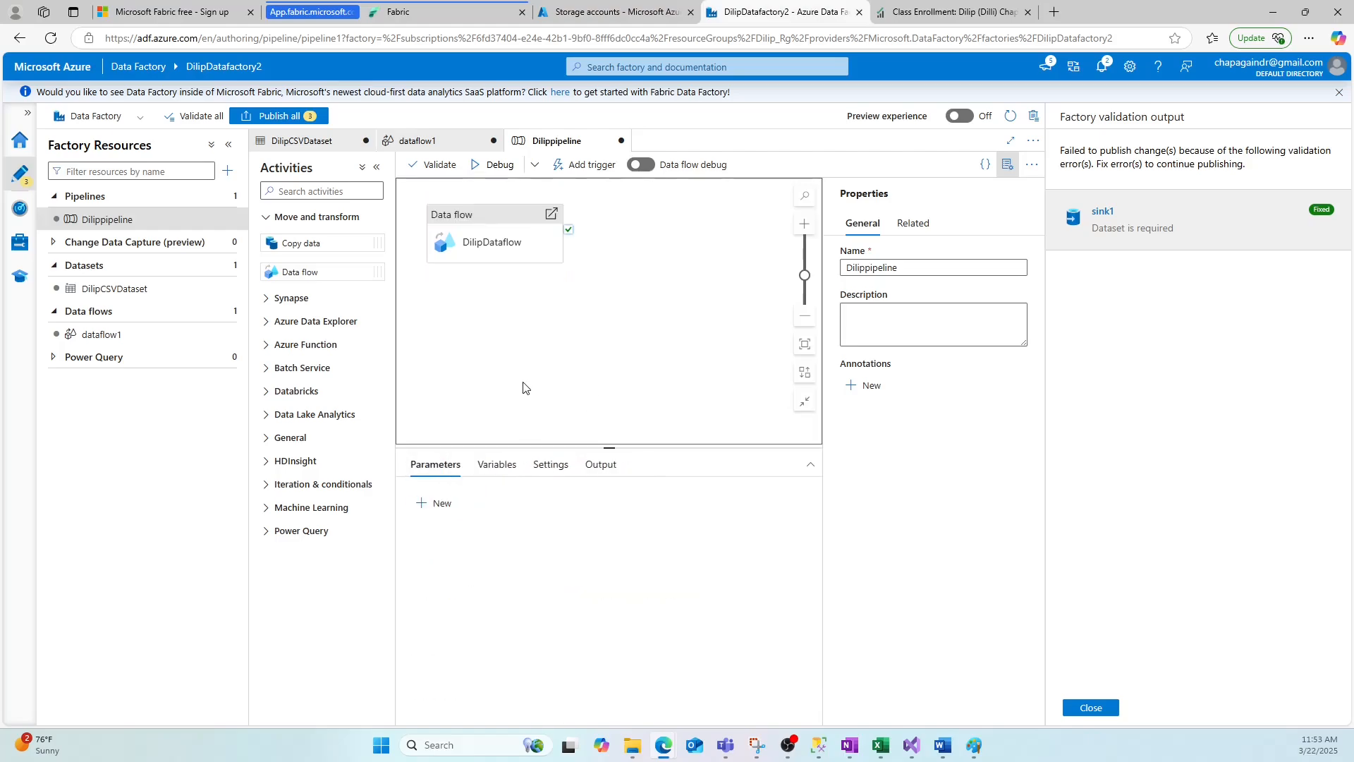
mouse_move(466, 247)
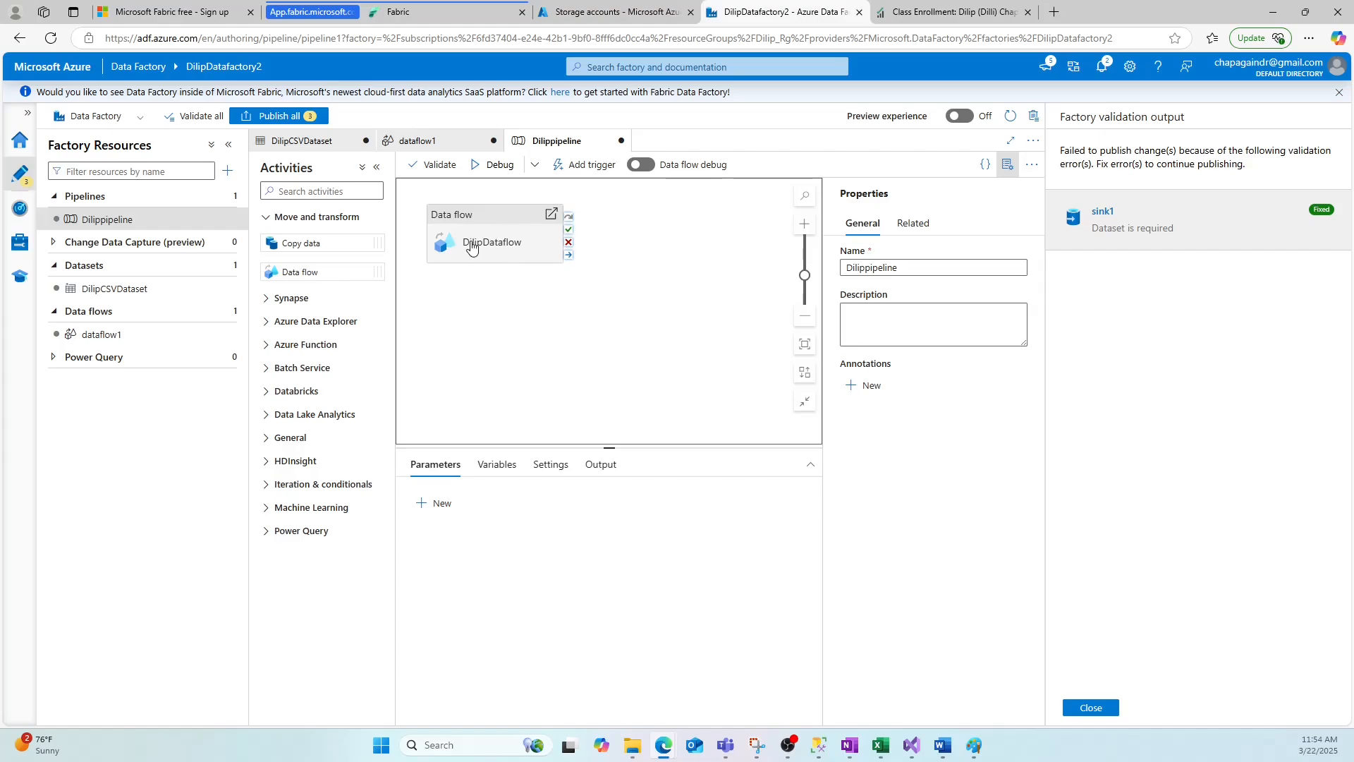
Collapse the properties pane and validate the Dilippipeline pipeline.
click(1007, 164)
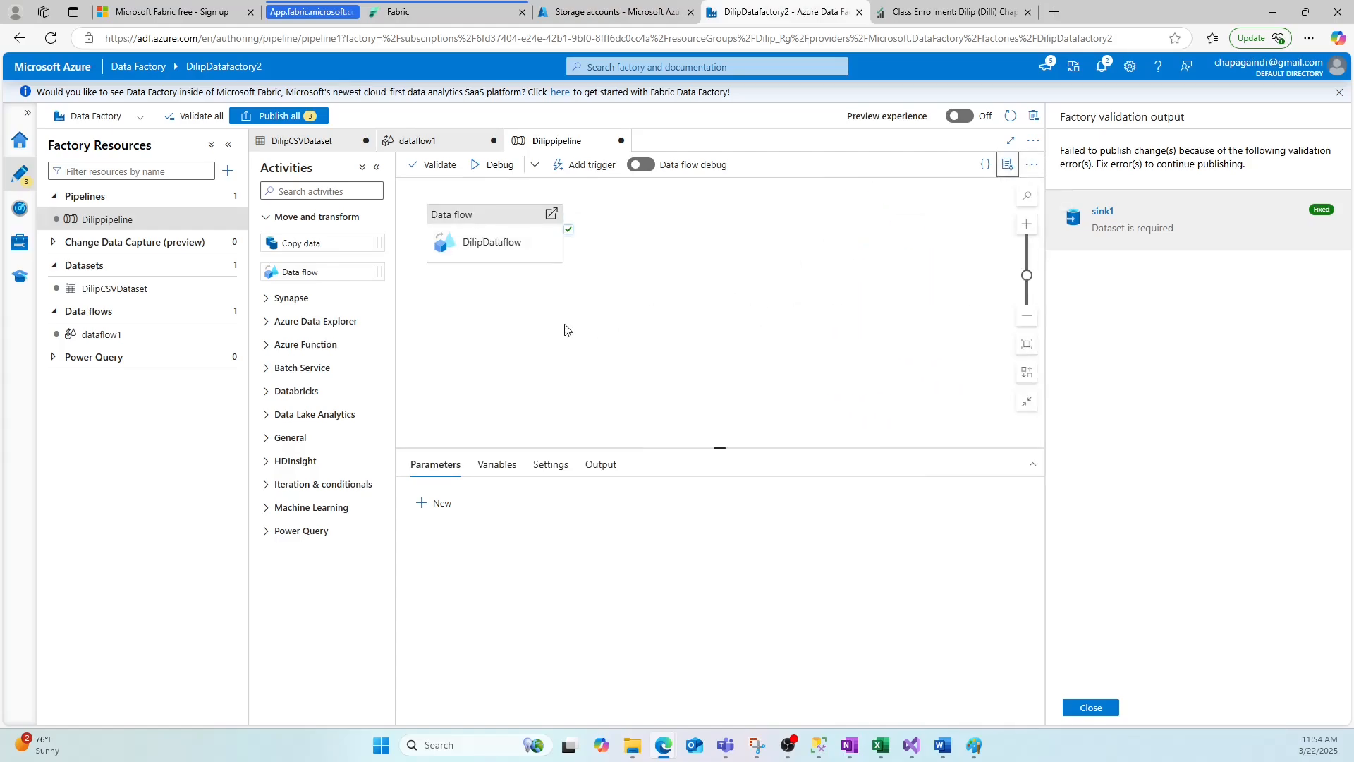
click(431, 167)
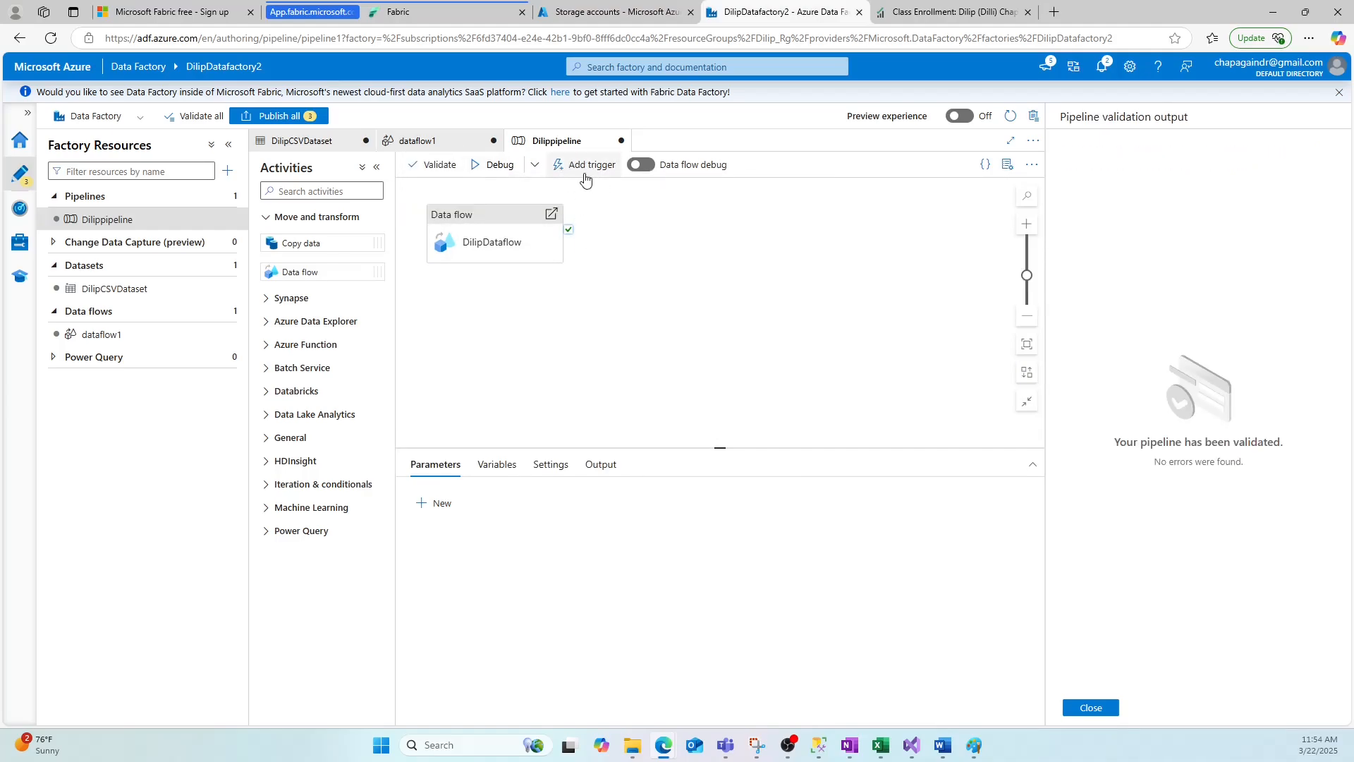
Switch to Paint and scroll through the Activities, Control flow and Parameters slides.
key(alt+Tab)
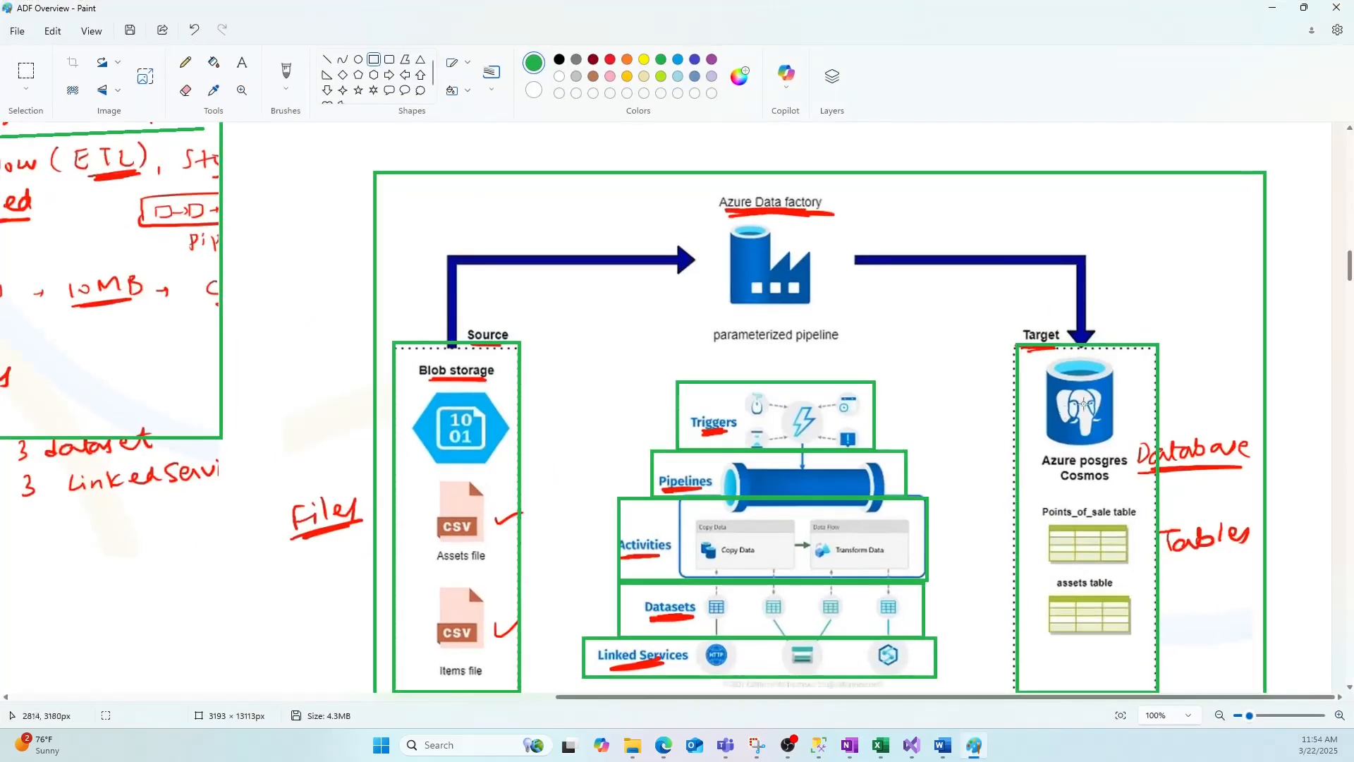
drag(1350, 270, 1350, 382)
drag(765, 690, 254, 700)
scroll(514, 507, down, 10)
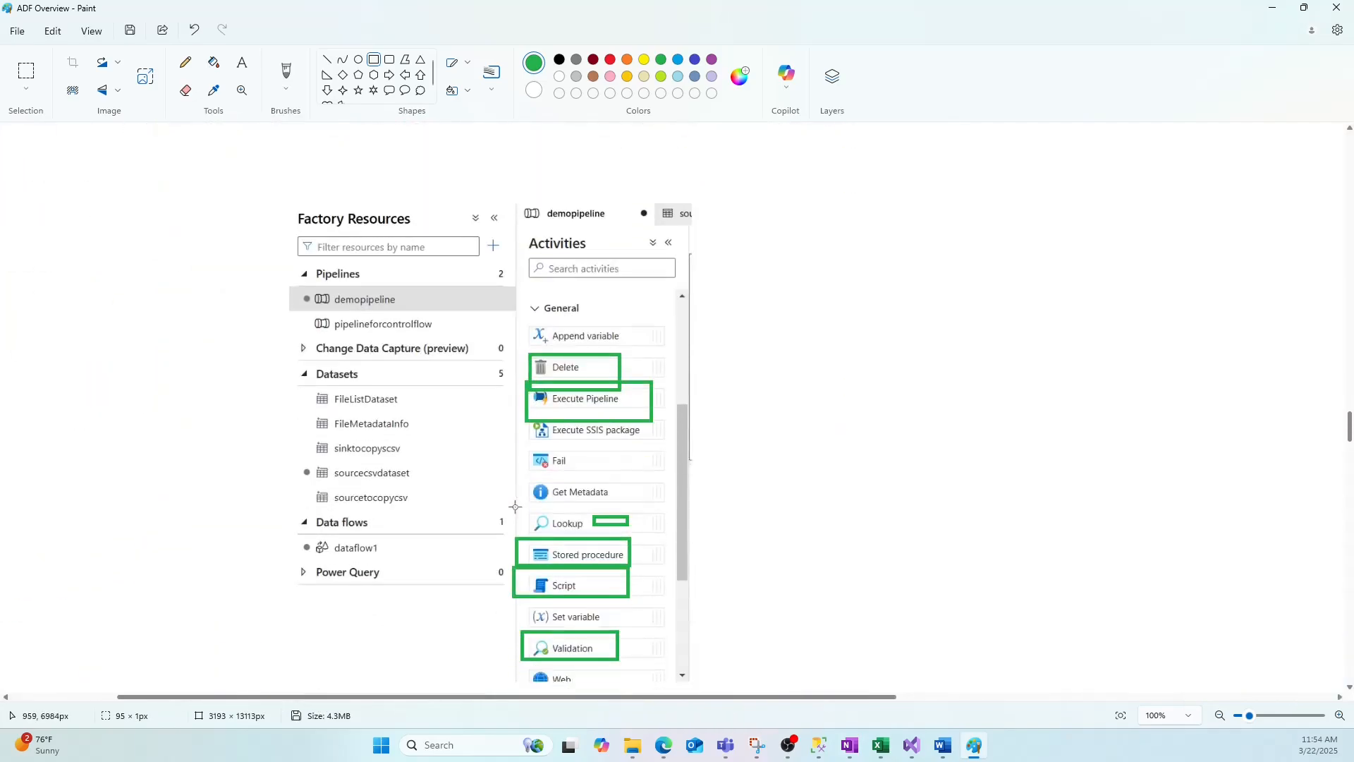
scroll(515, 507, down, 6)
scroll(524, 506, down, 5)
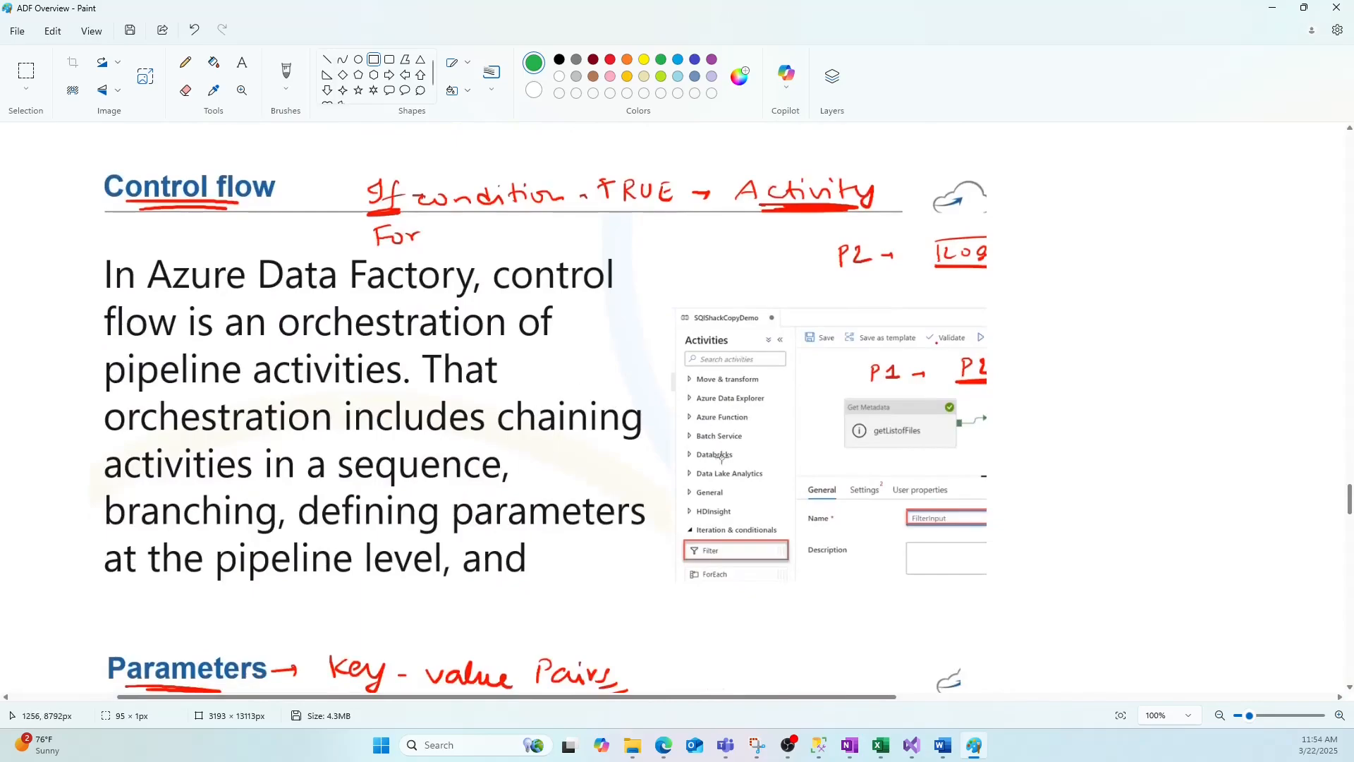
scroll(708, 473, down, 3)
scroll(708, 474, down, 4)
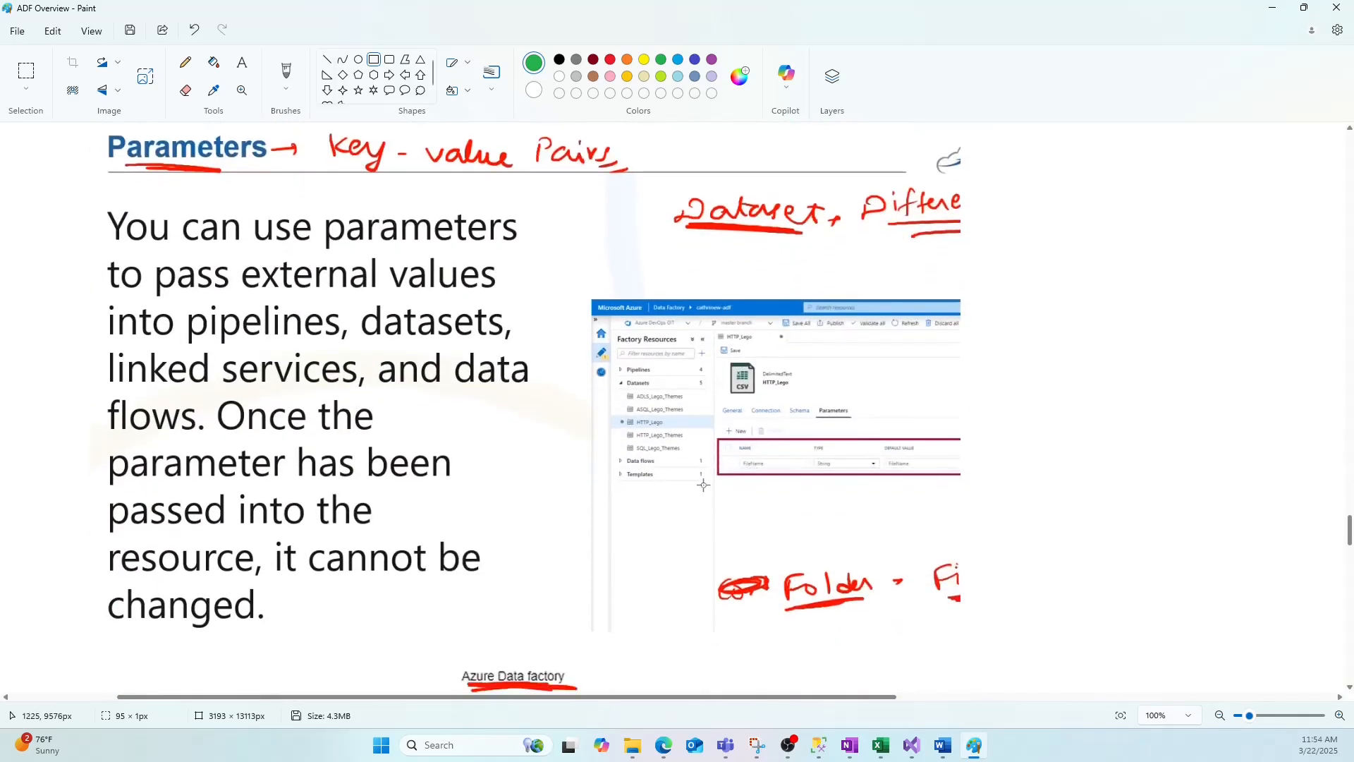
scroll(702, 481, down, 1)
scroll(704, 485, down, 5)
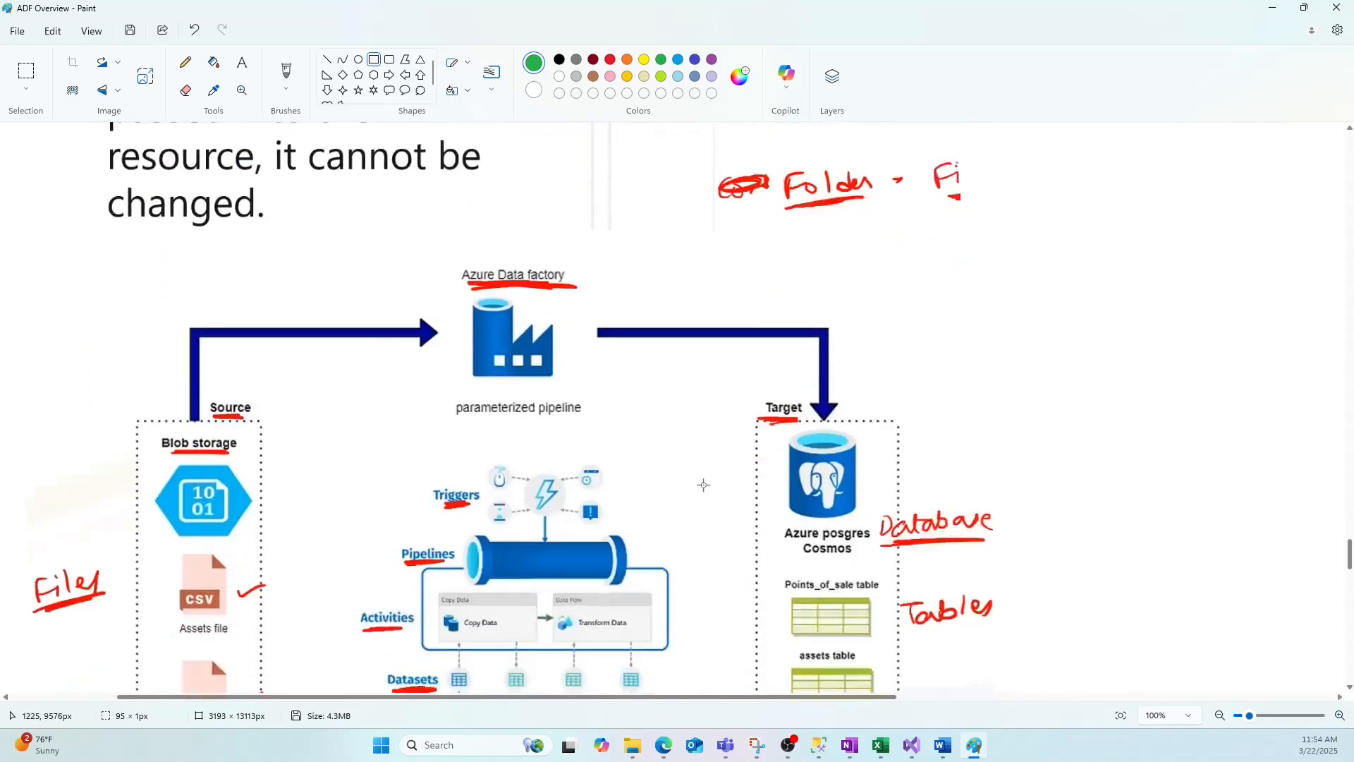